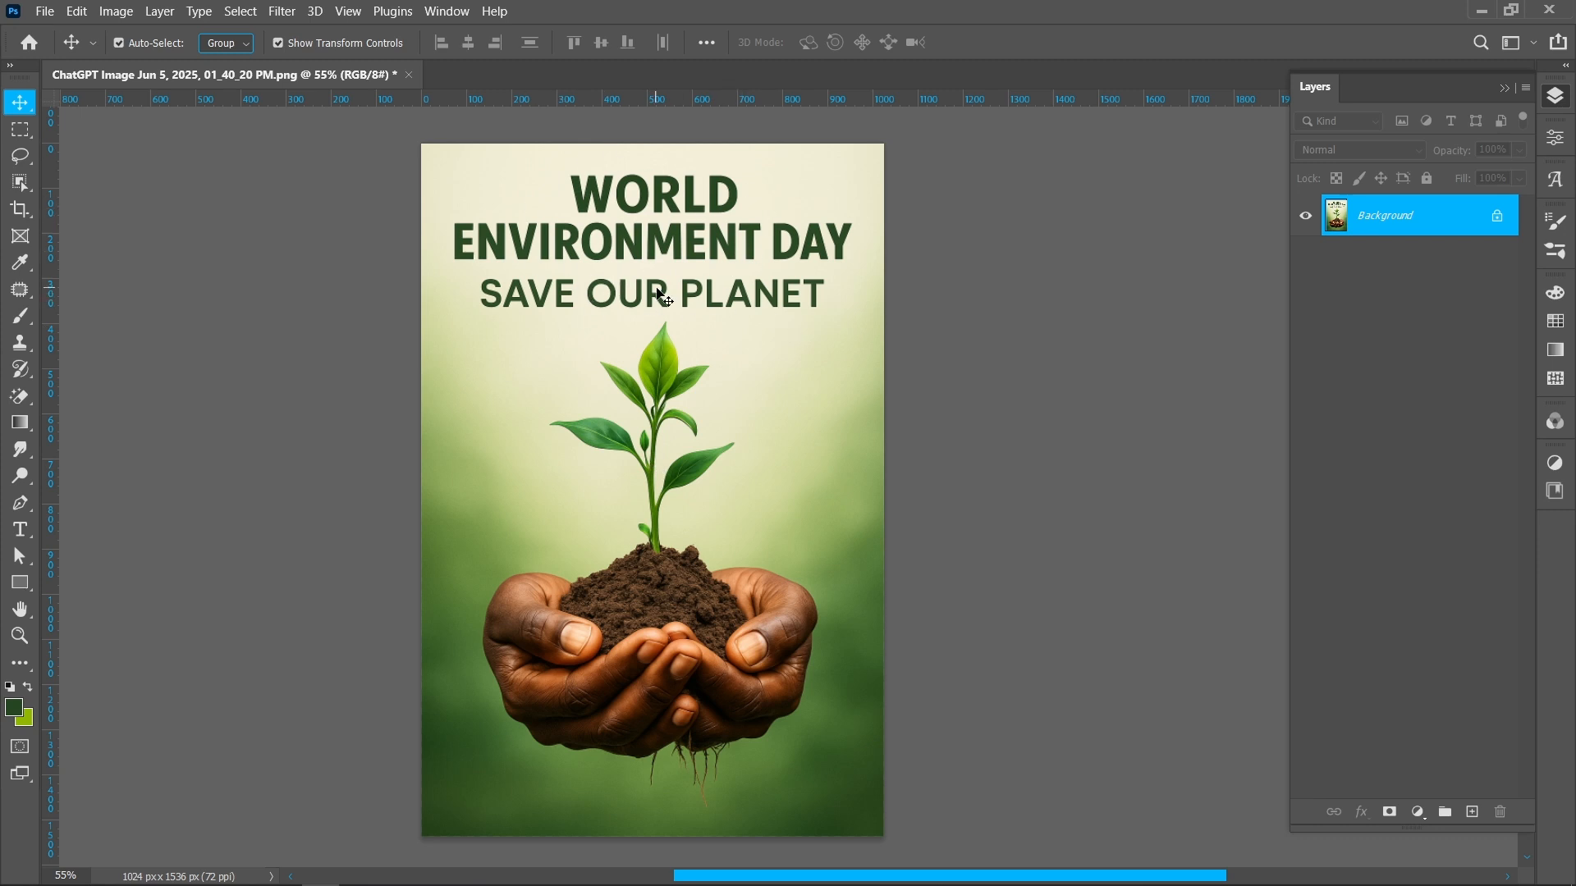
Select the title text by marquee-boxing the heading area and refining it with Color Range at fuzziness 200
left_click(16, 140)
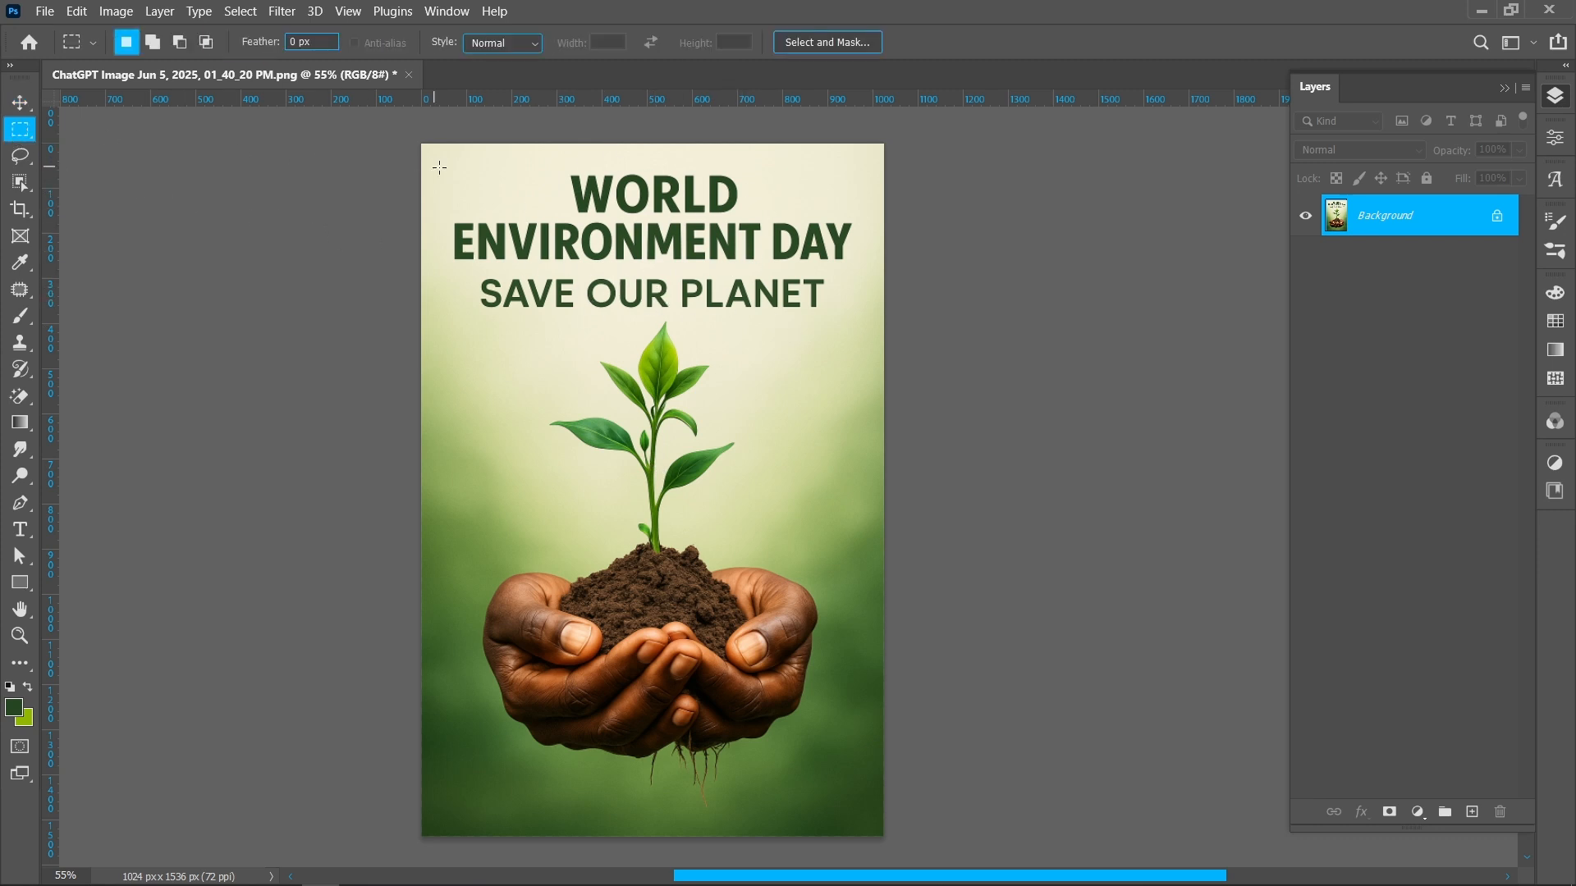
left_click_drag(440, 165, 858, 316)
left_click(241, 10)
left_click(254, 201)
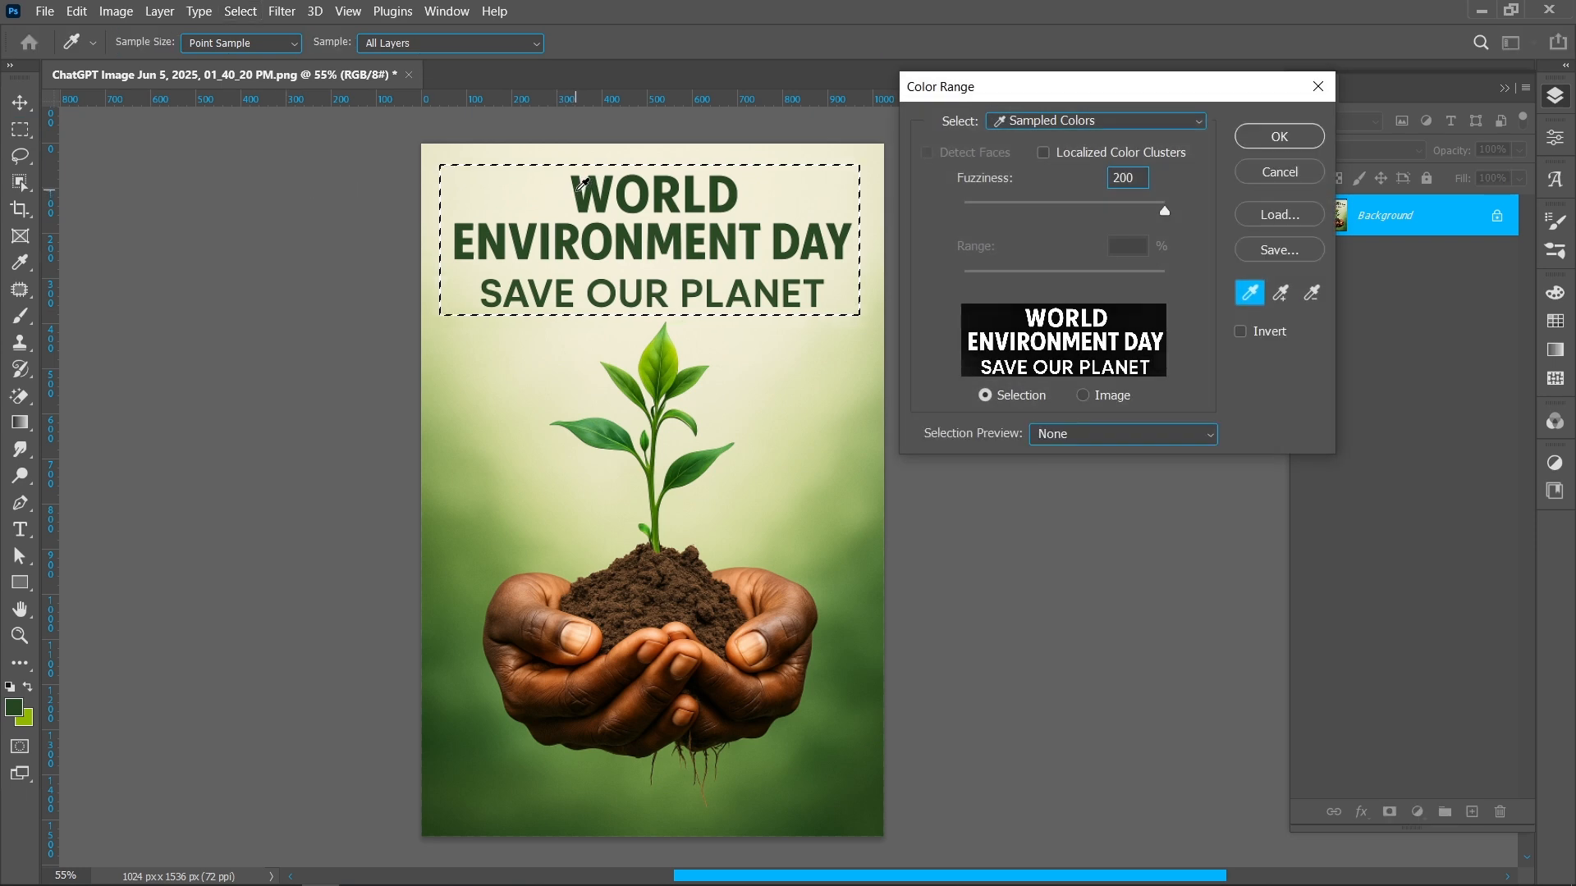
left_click(1279, 136)
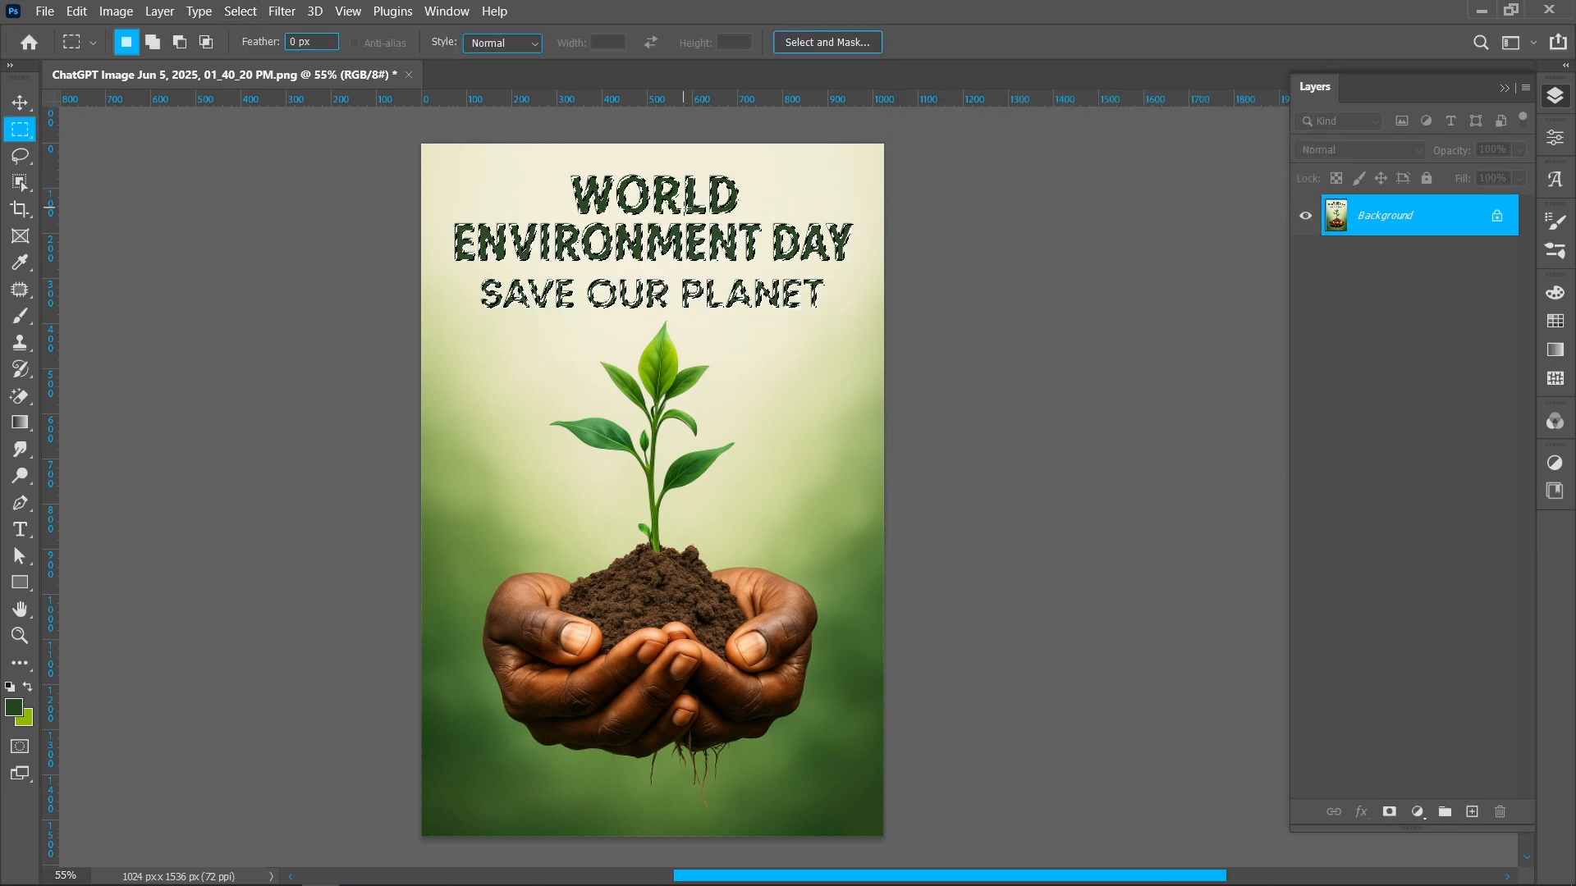
Expand the text selection by 5 pixels
left_click(254, 13)
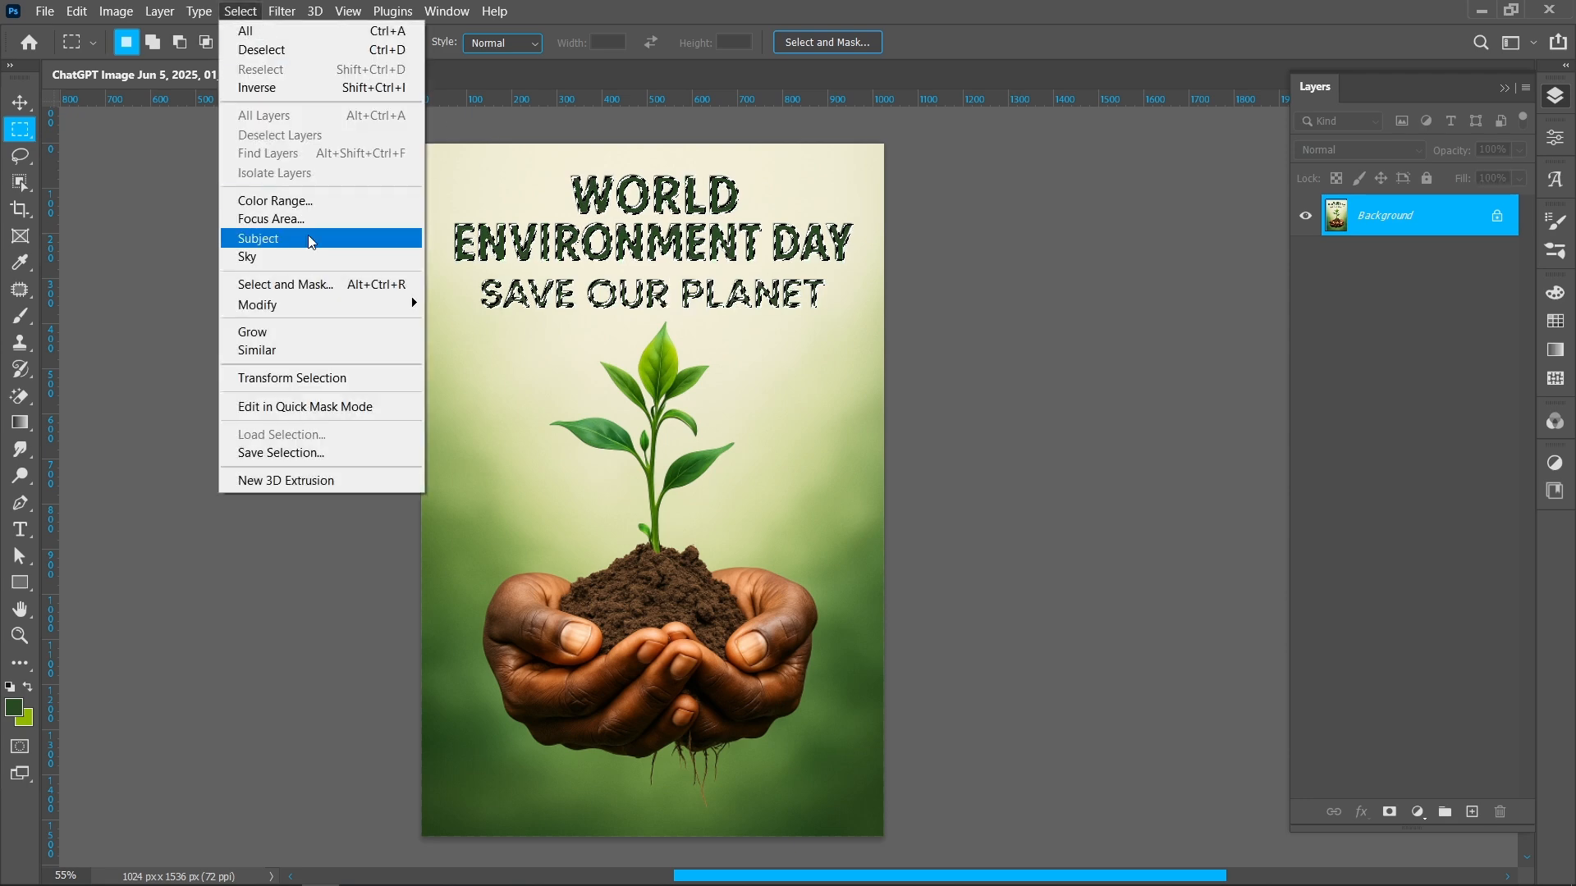
mouse_move(312, 304)
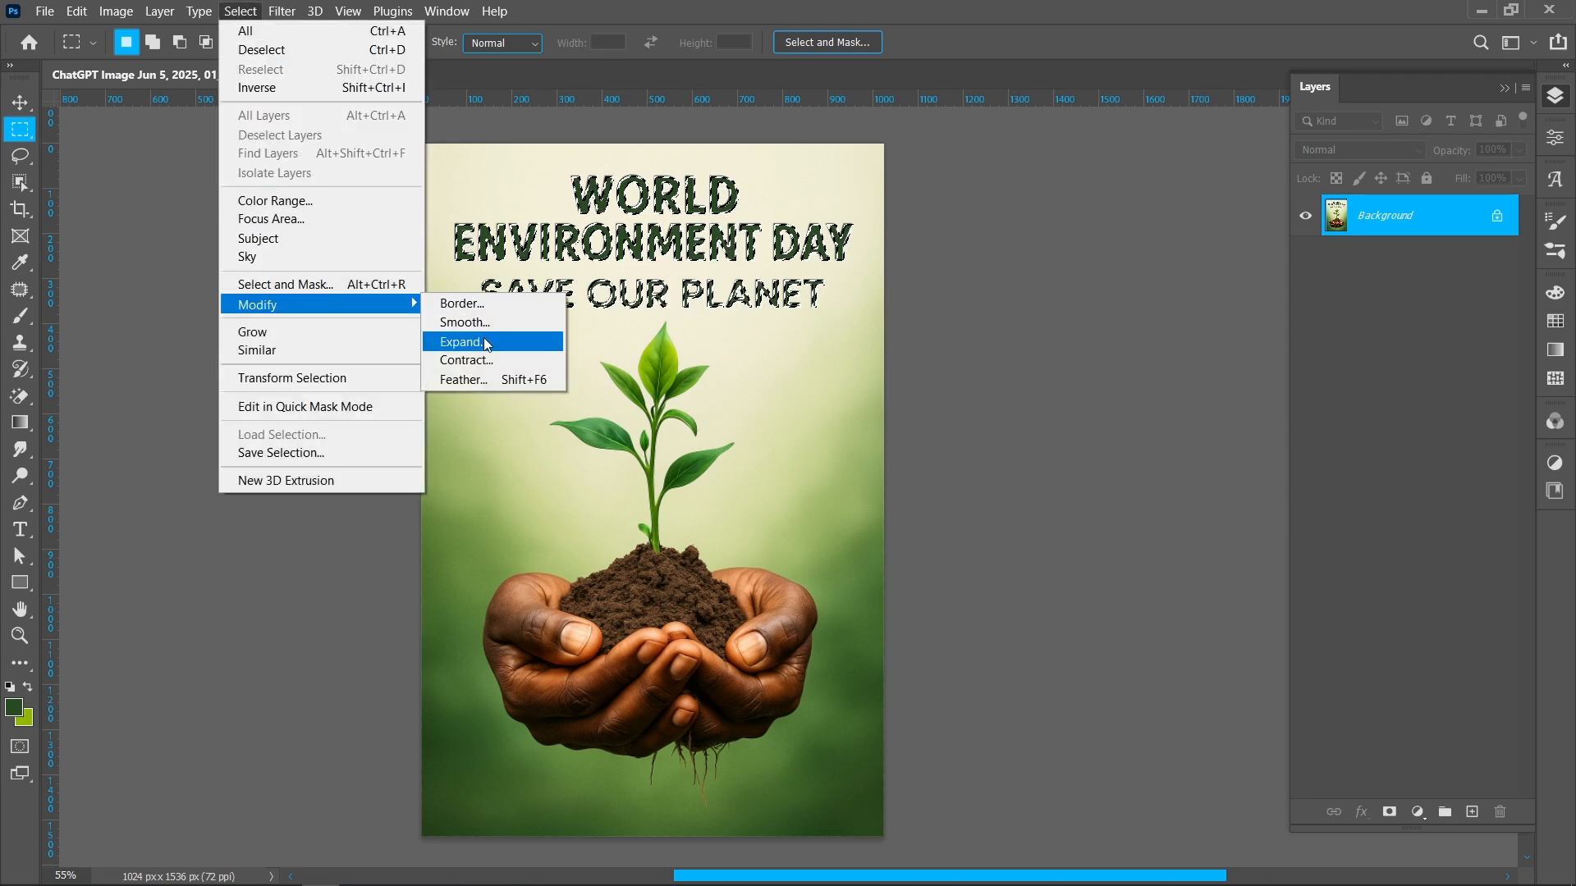
left_click(484, 343)
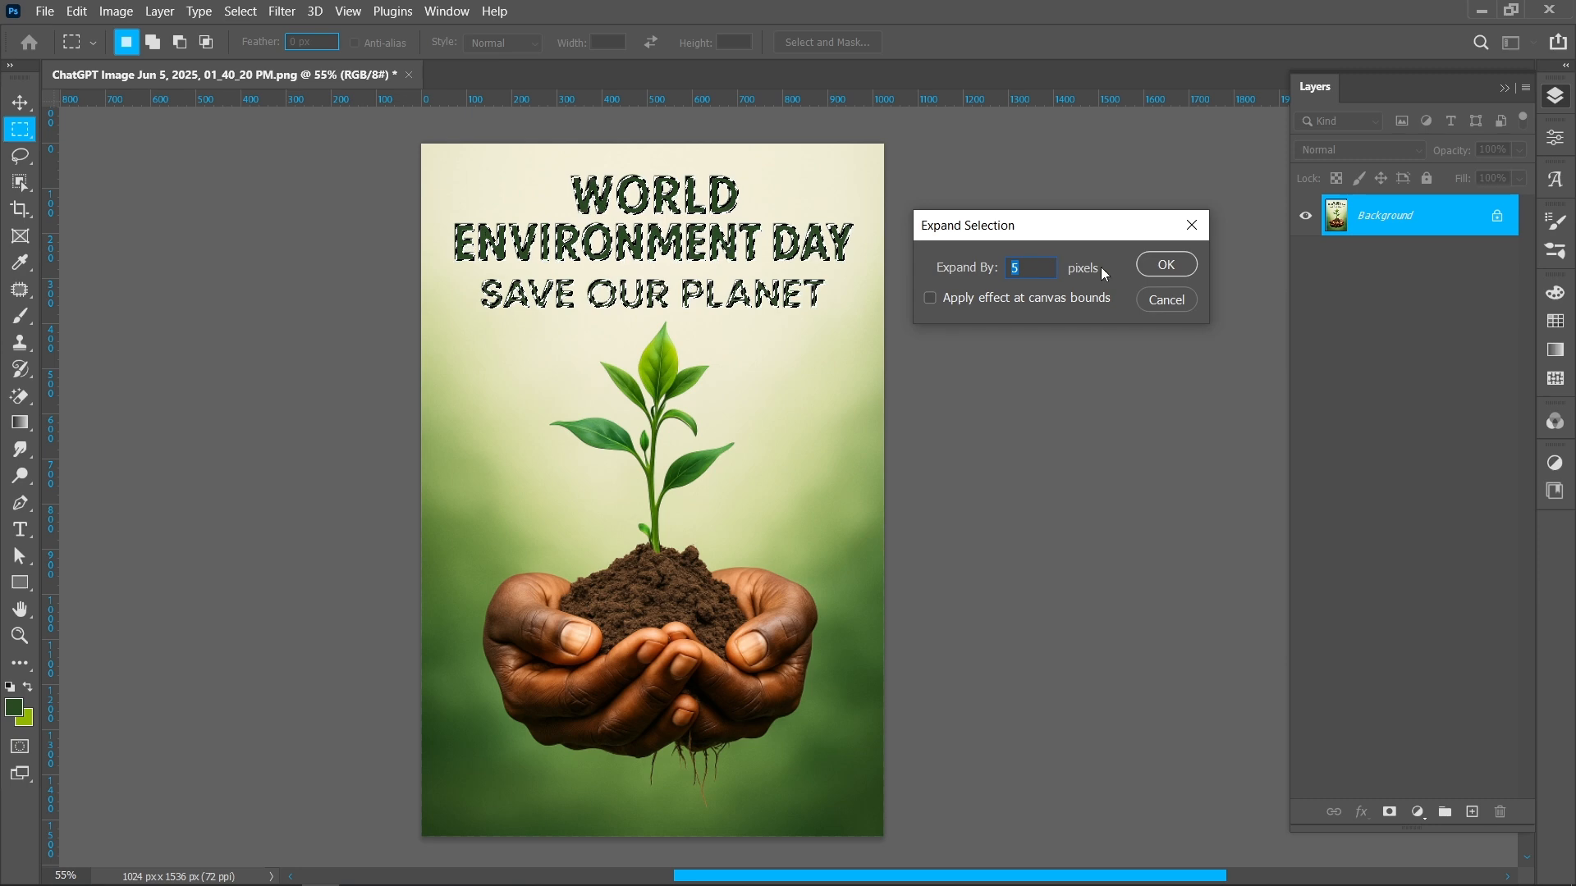
left_click(1163, 265)
Content-Aware fill the expanded selection to erase the title text, then deselect
right_click(644, 257)
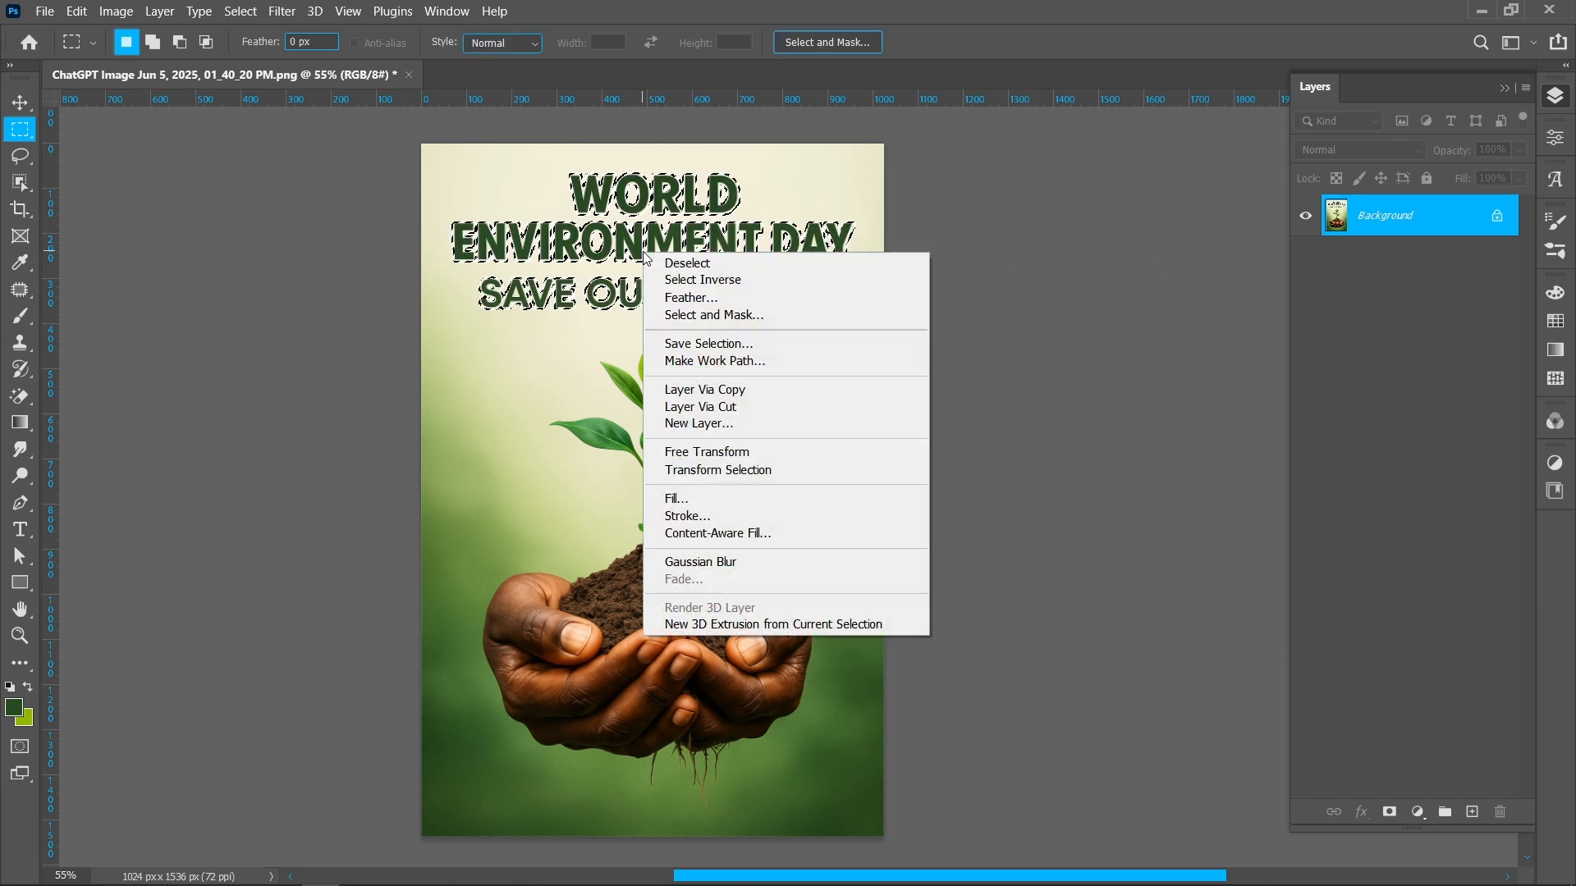
left_click(677, 498)
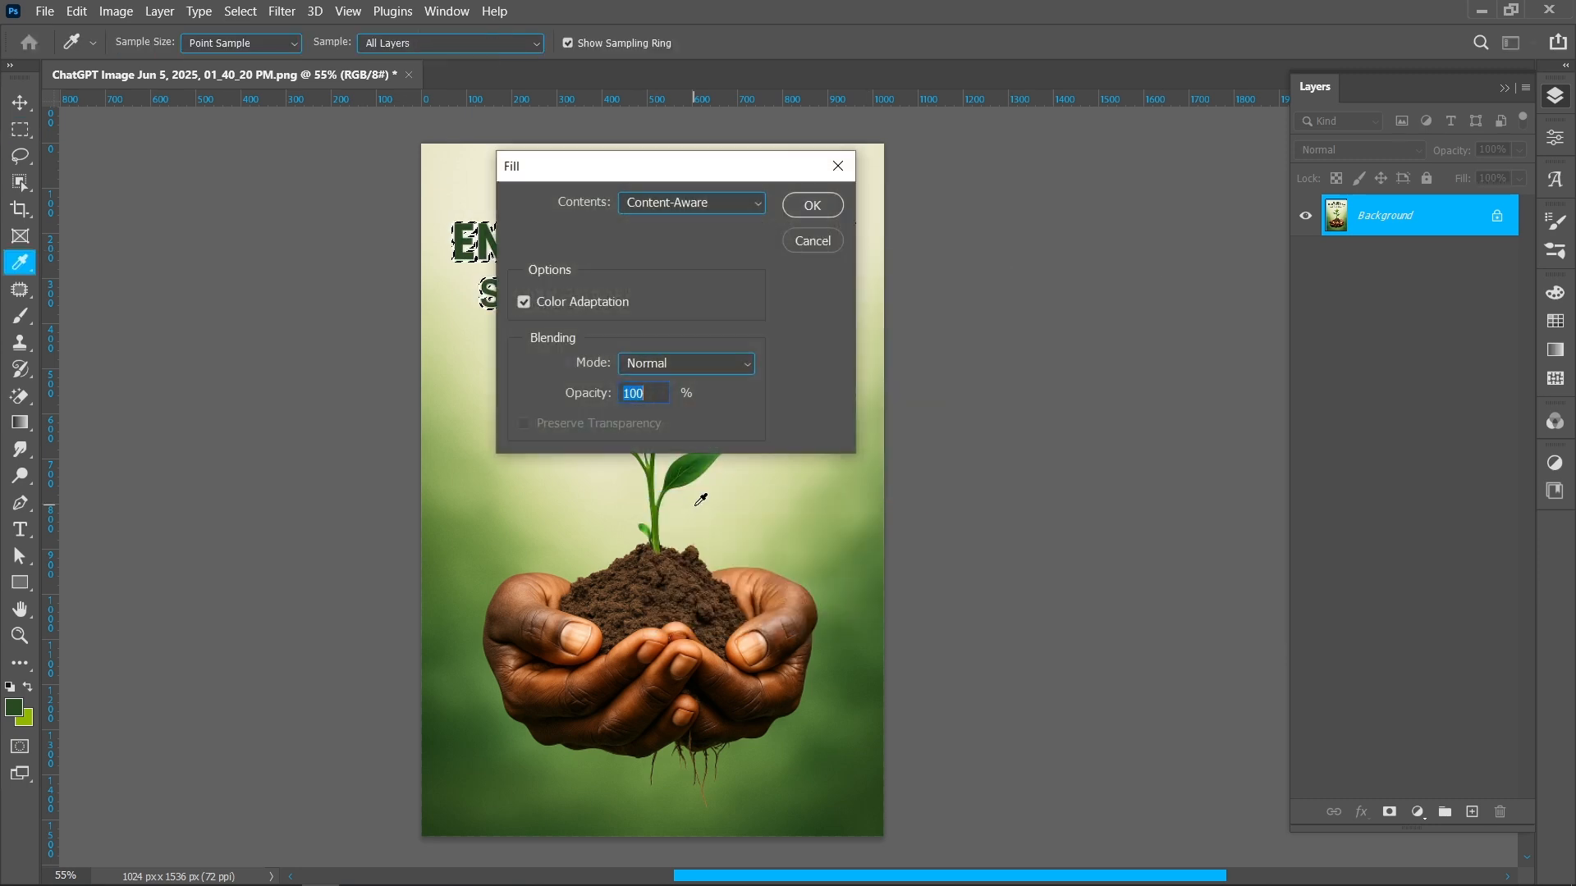
left_click(811, 203)
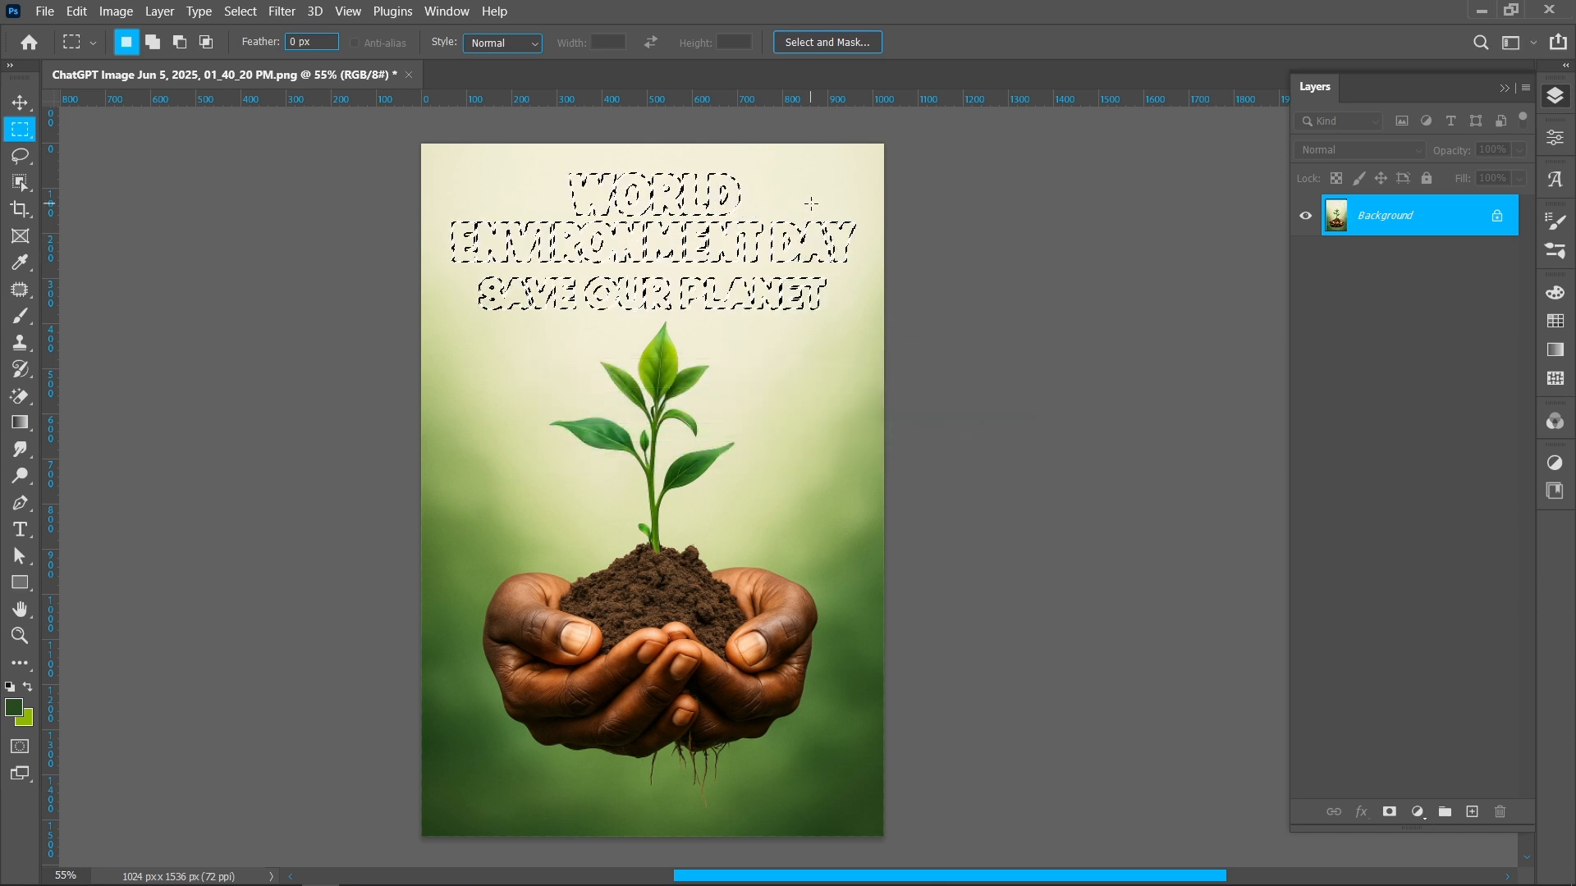
right_click(811, 203)
left_click(821, 215)
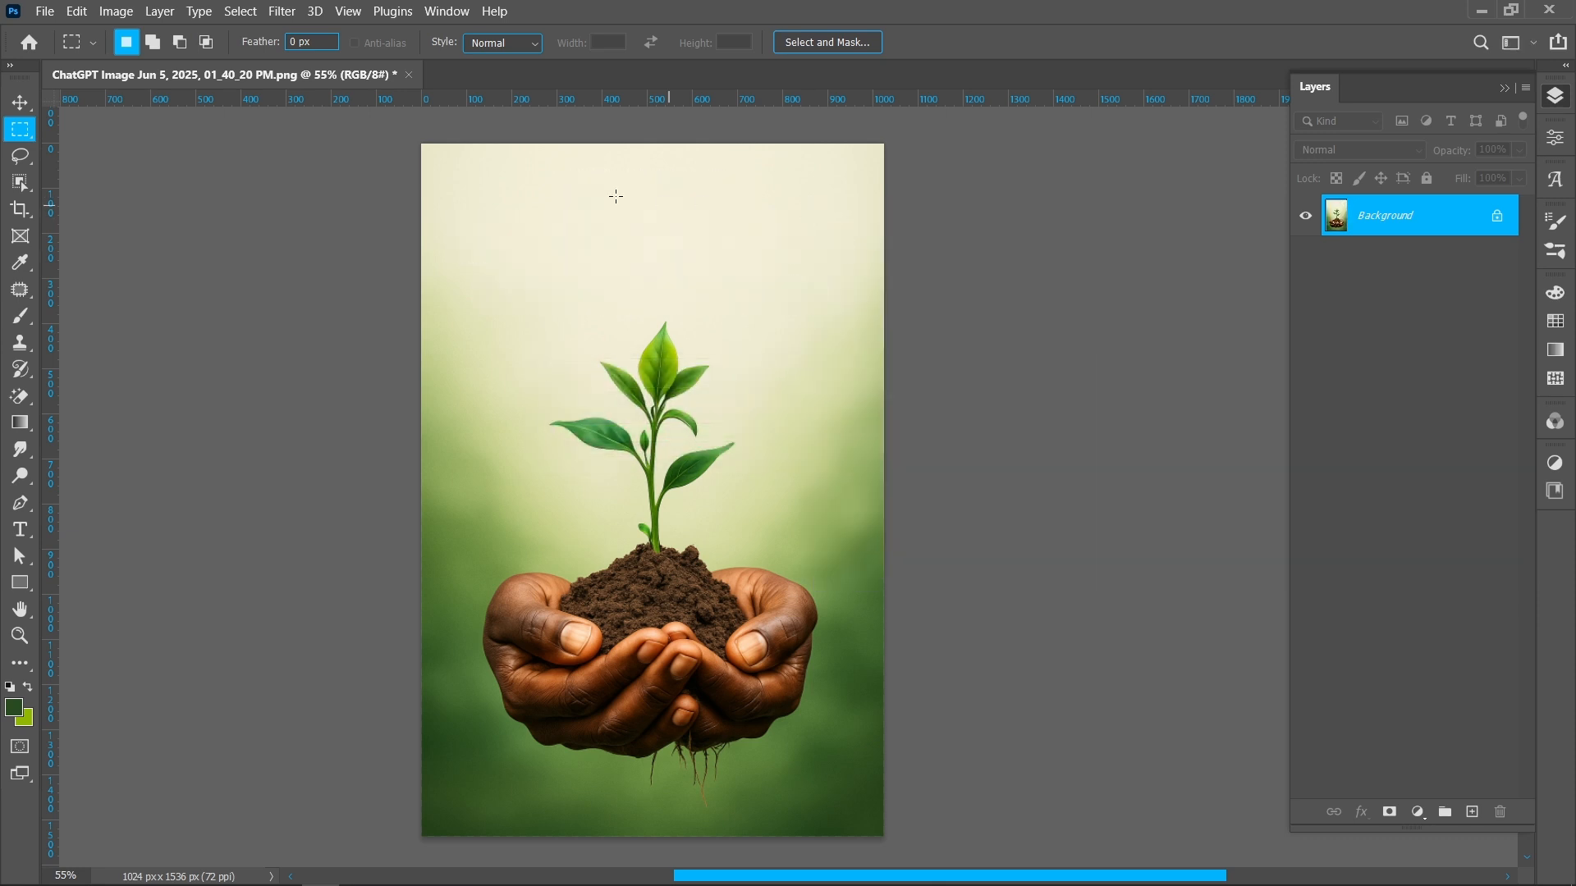
Convert the background into a normal layer and select the plant and hands with the Object Selection tool in Lasso mode
left_click(18, 103)
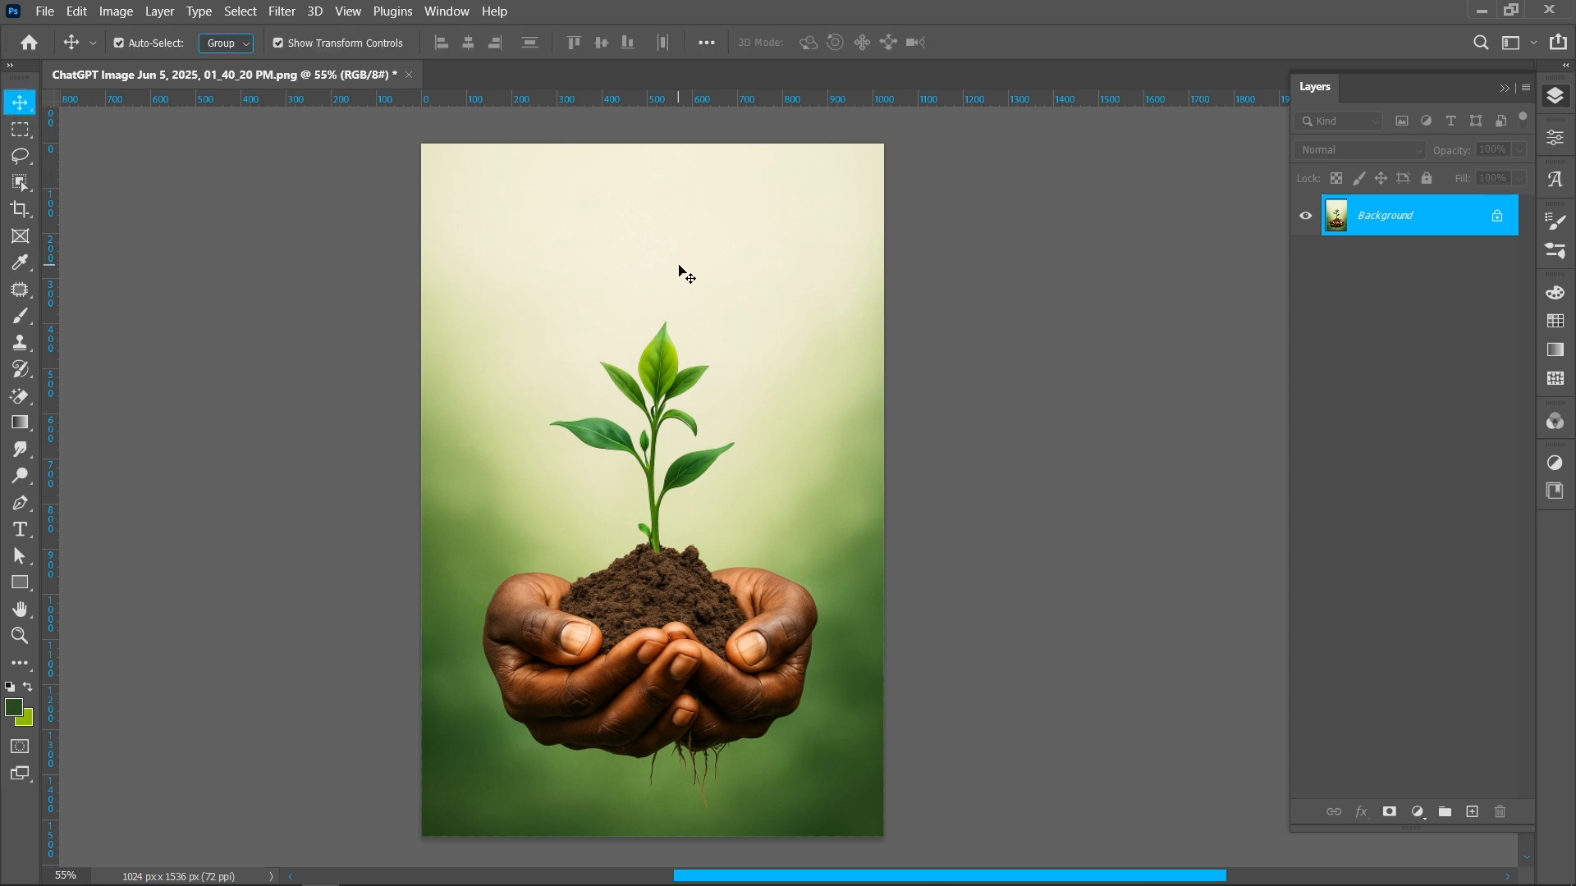
left_click(707, 413)
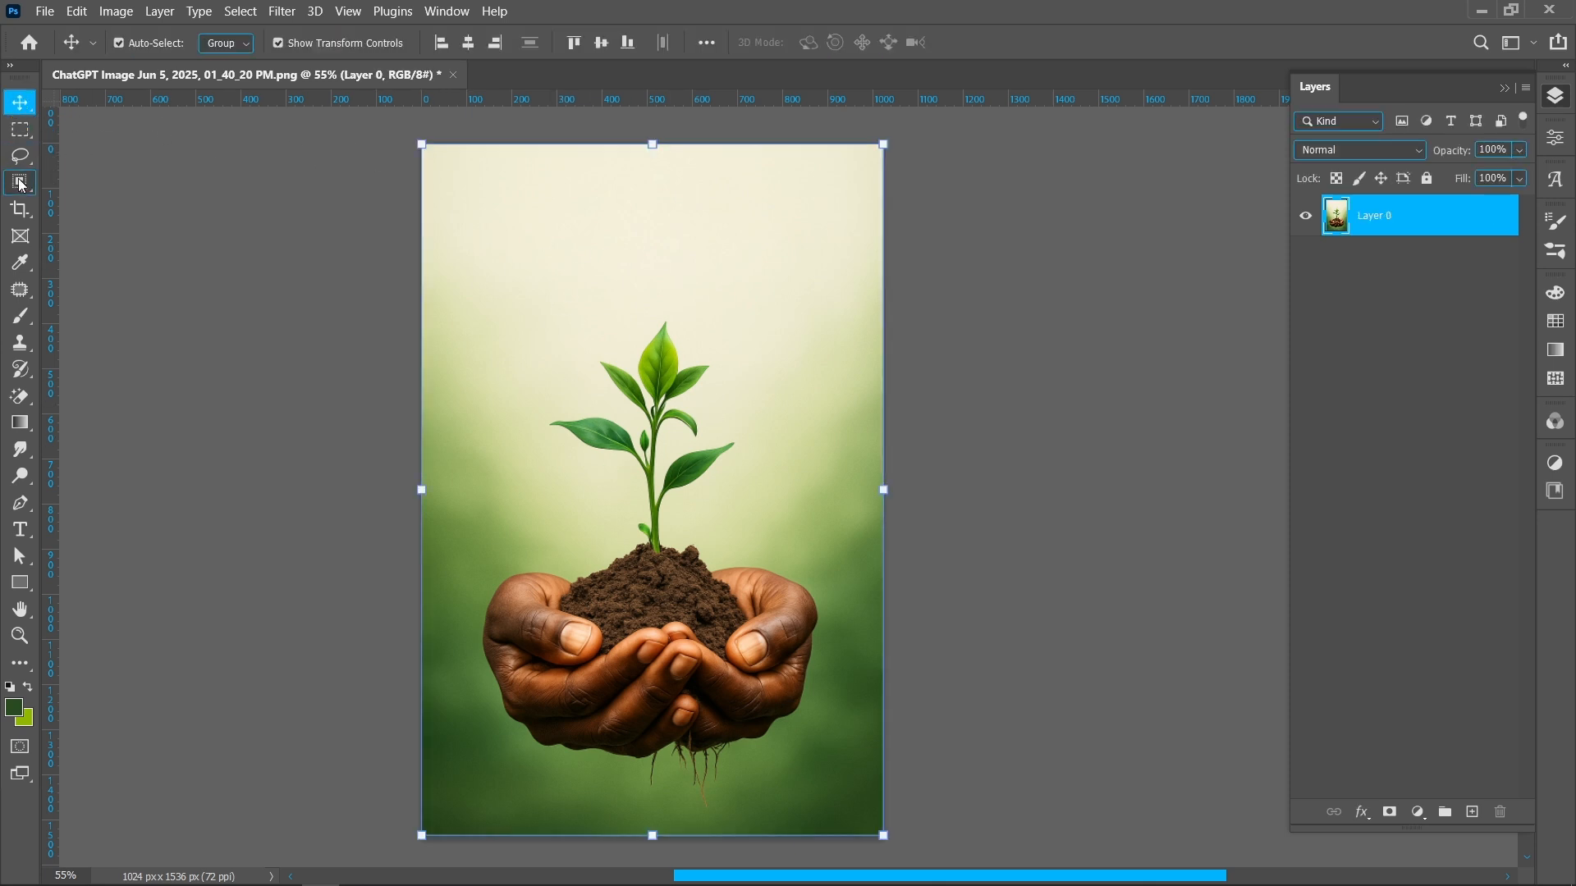
left_click(20, 183)
left_click(65, 183)
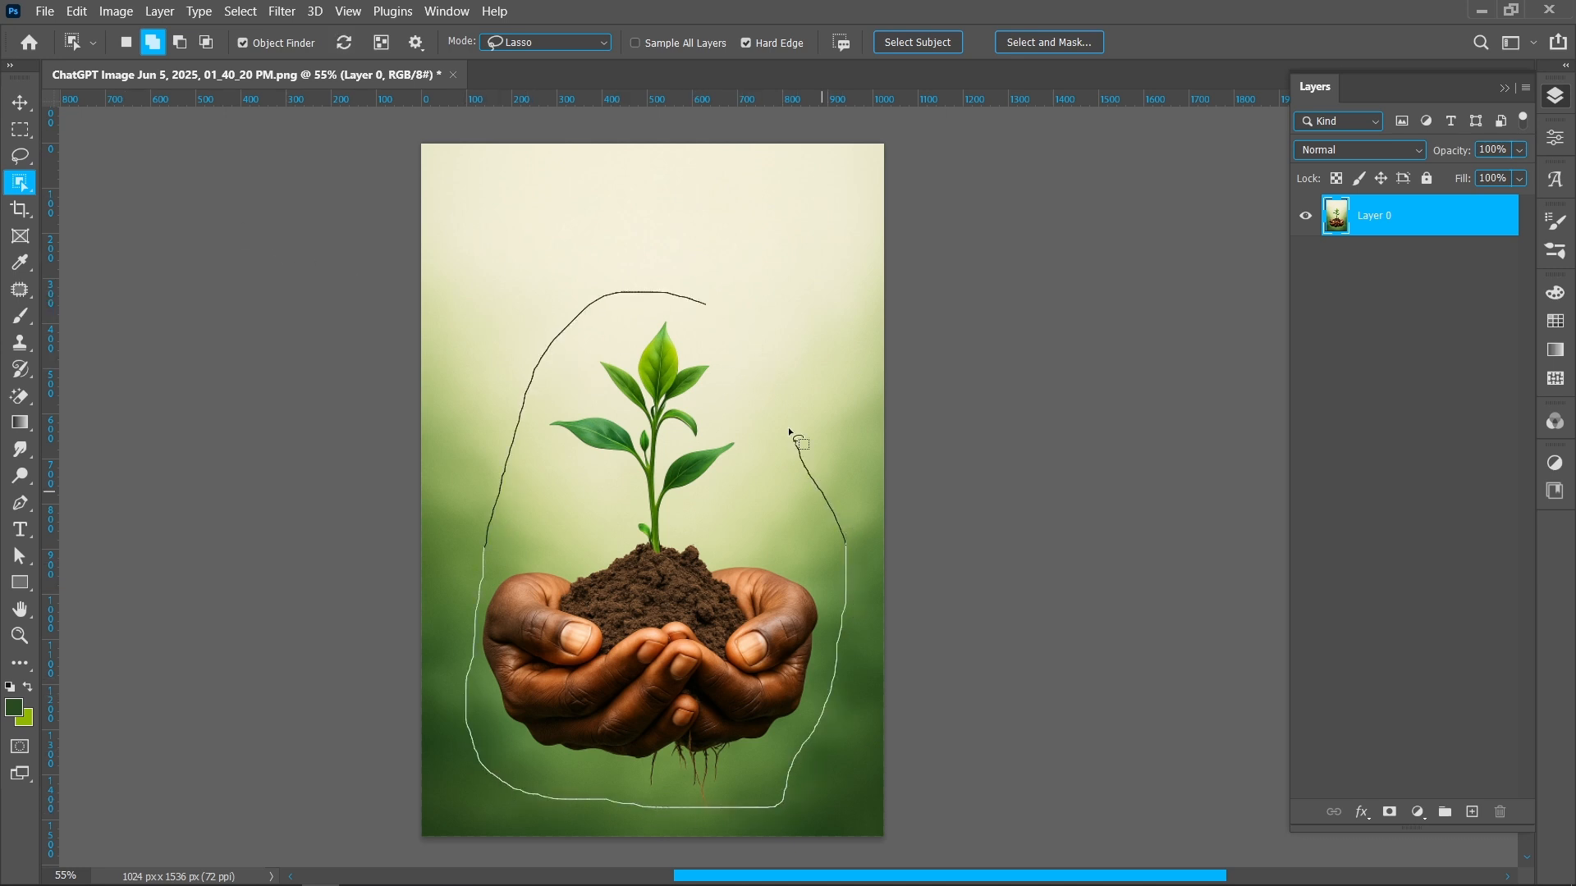
left_click_drag(748, 338, 744, 332)
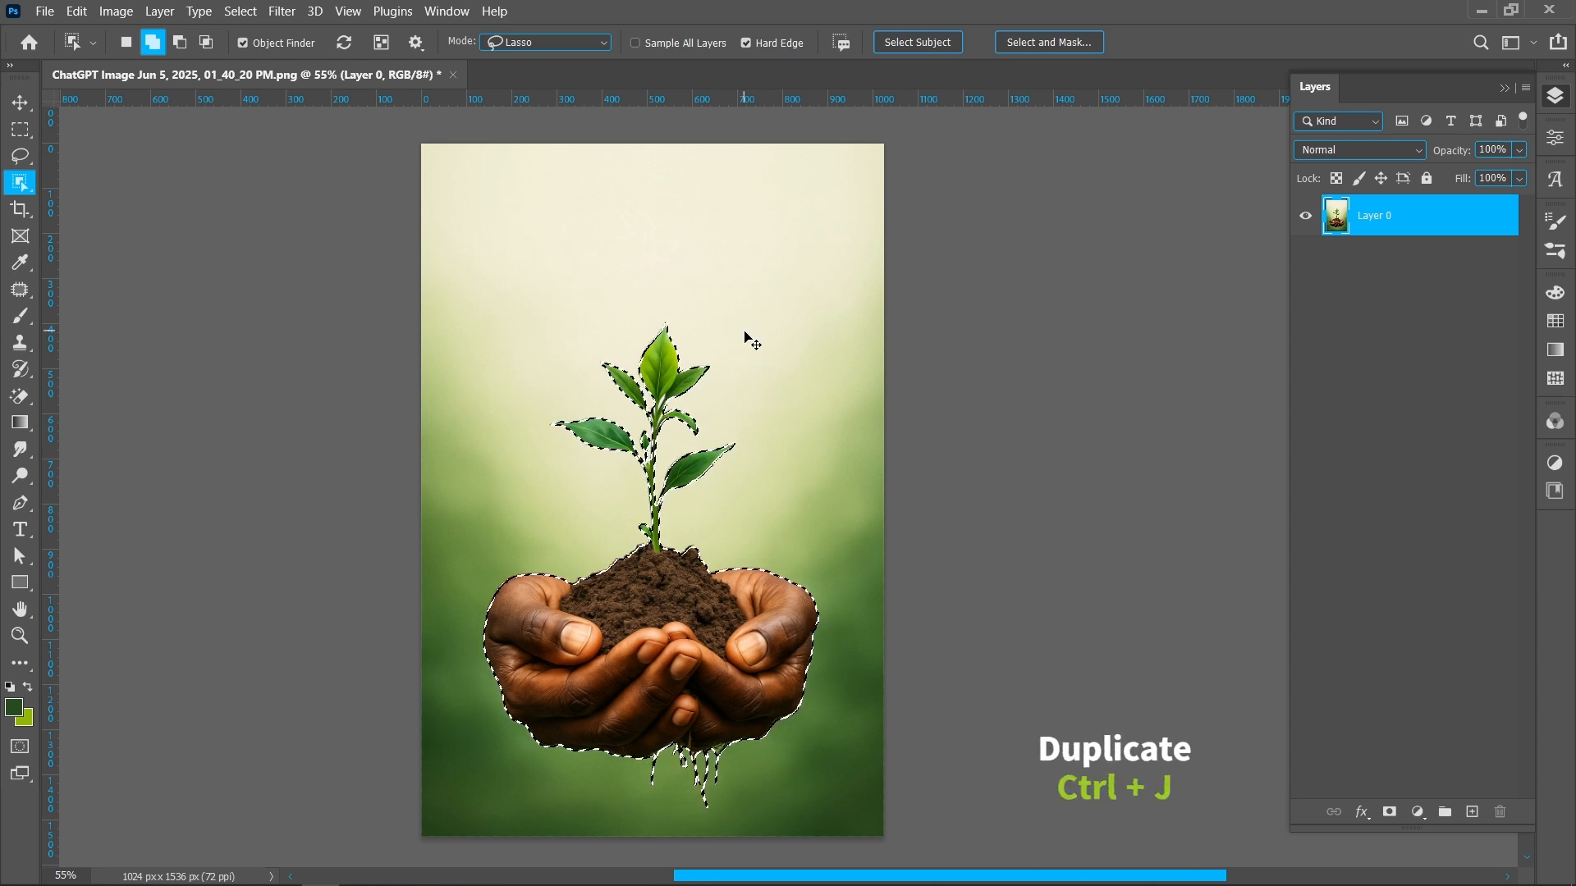
Copy the selected plant and hands onto a new hidden layer and load that layer's outline as the selection
key("ctrl+j")
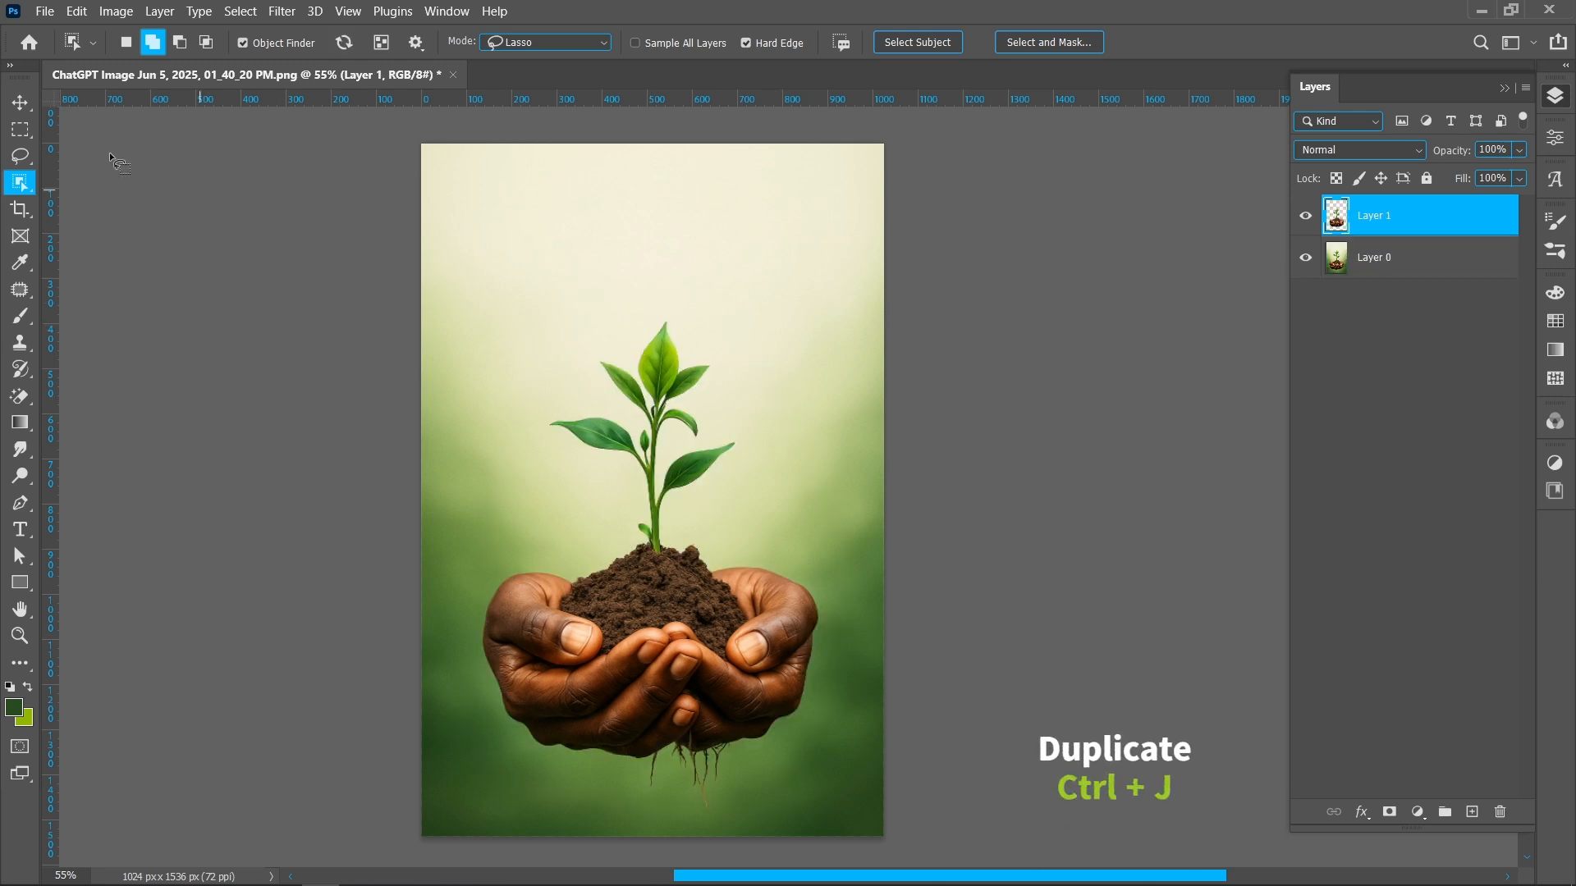
left_click(19, 105)
left_click(1305, 216)
left_click(1337, 216, "ctrl")
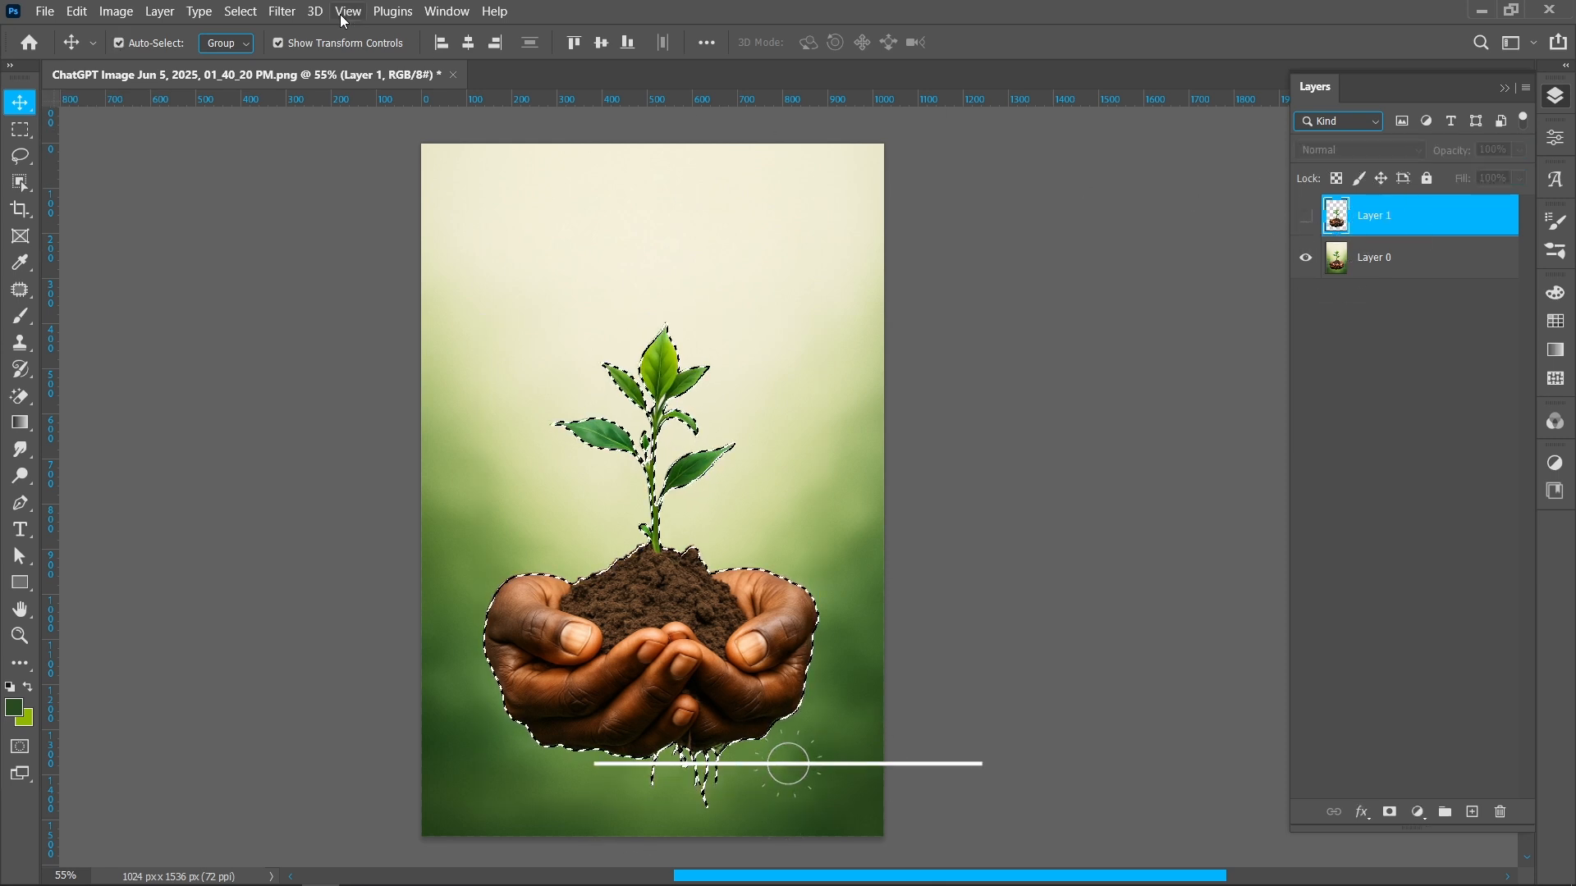
Expand the plant-and-hands selection by 6 pixels
left_click(240, 11)
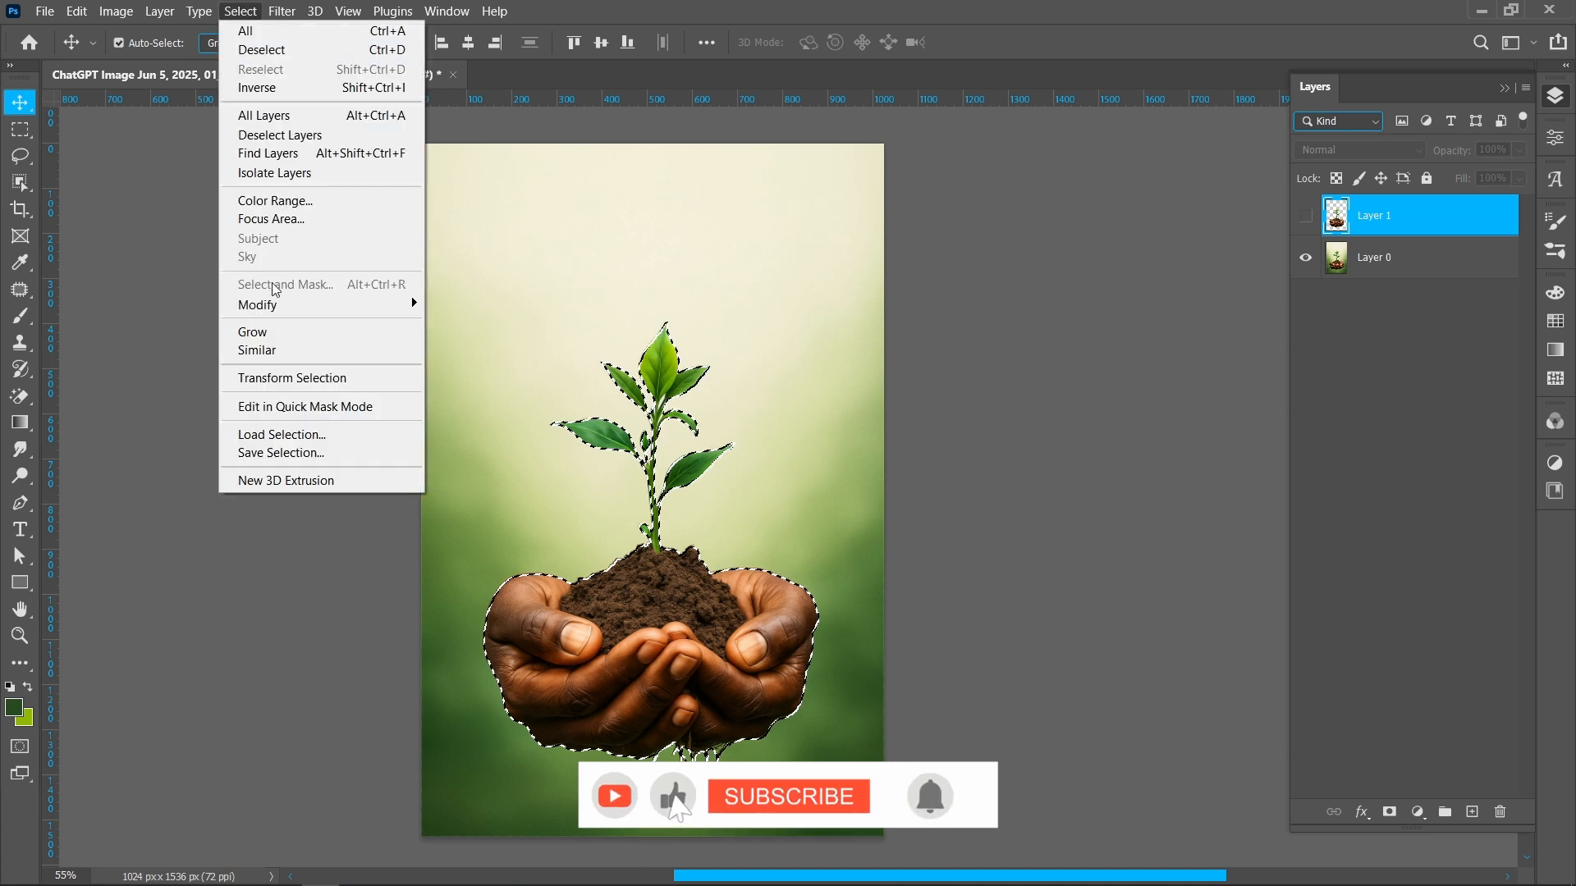
mouse_move(328, 304)
left_click(482, 350)
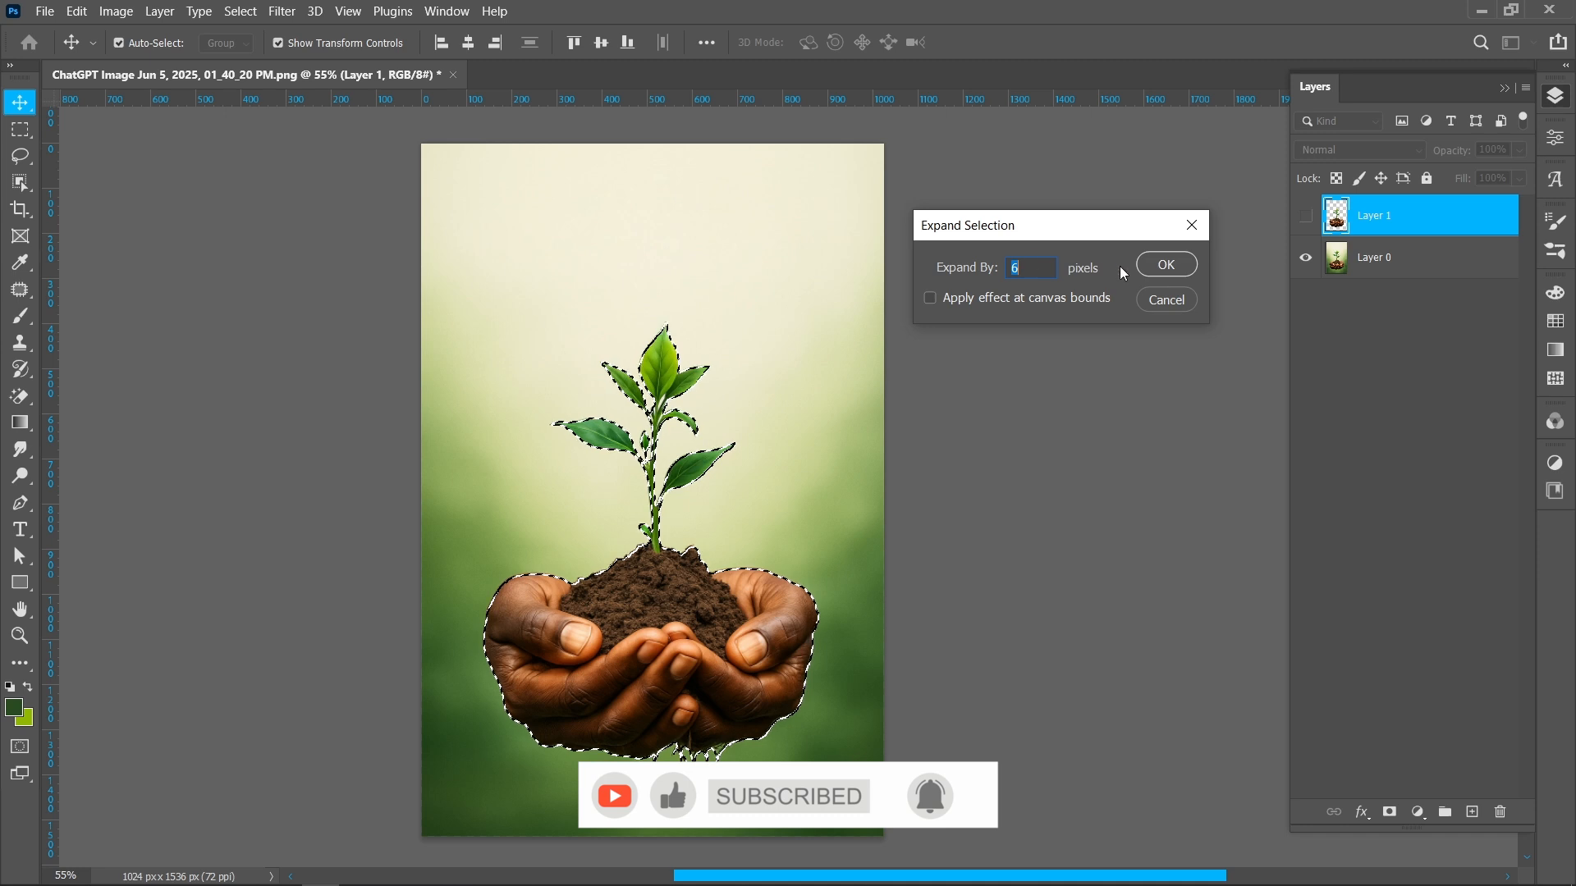
left_click(1163, 264)
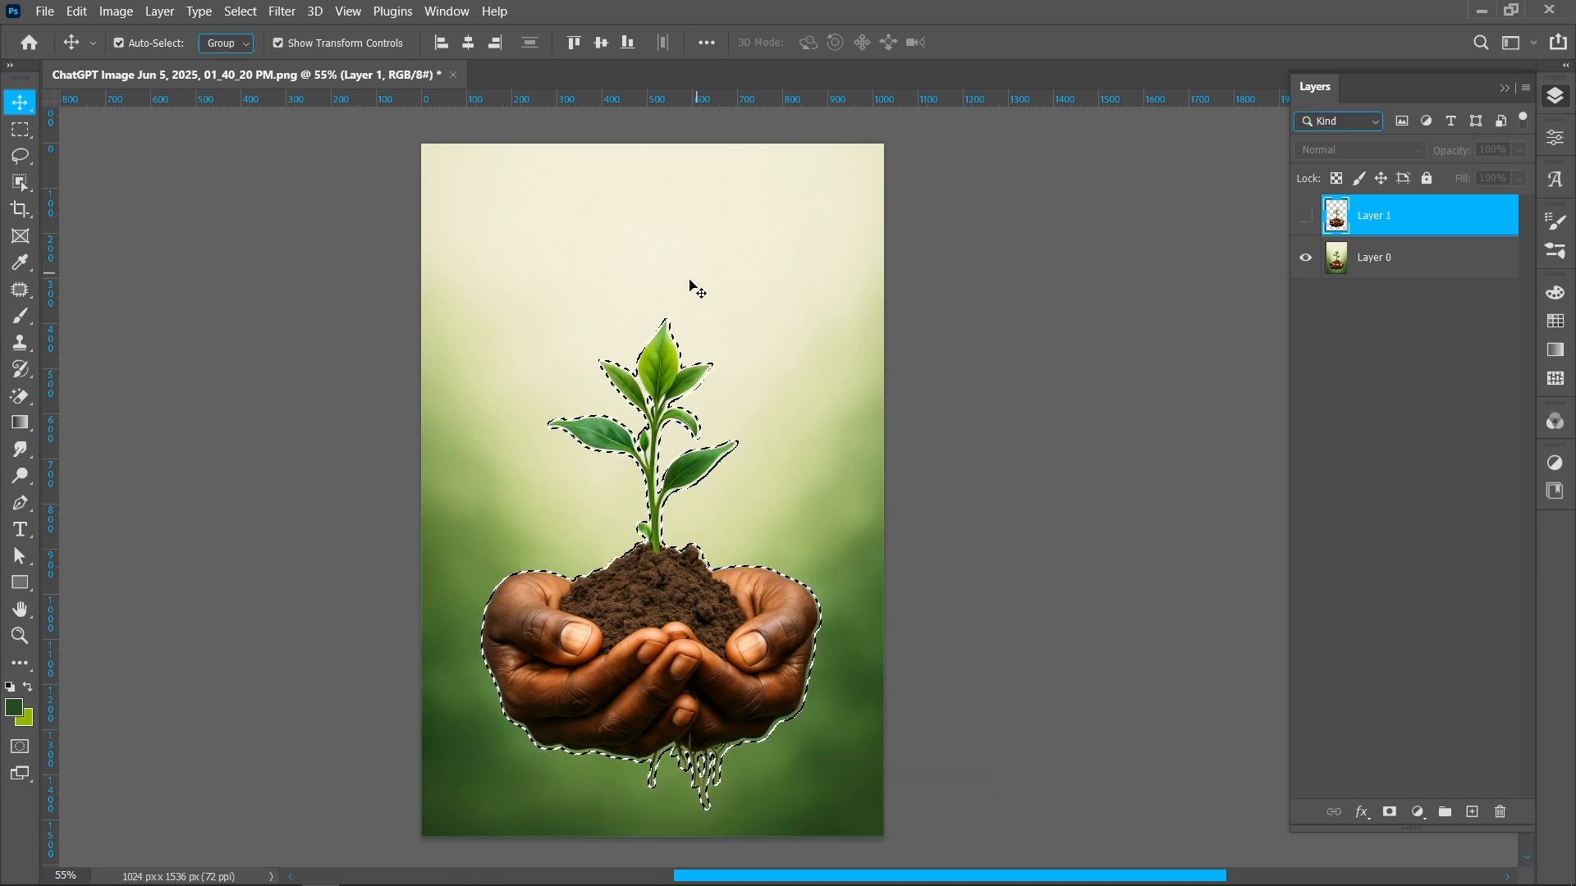
On the bottom layer, Content-Aware fill the expanded selection to remove the plant and hands
key("m")
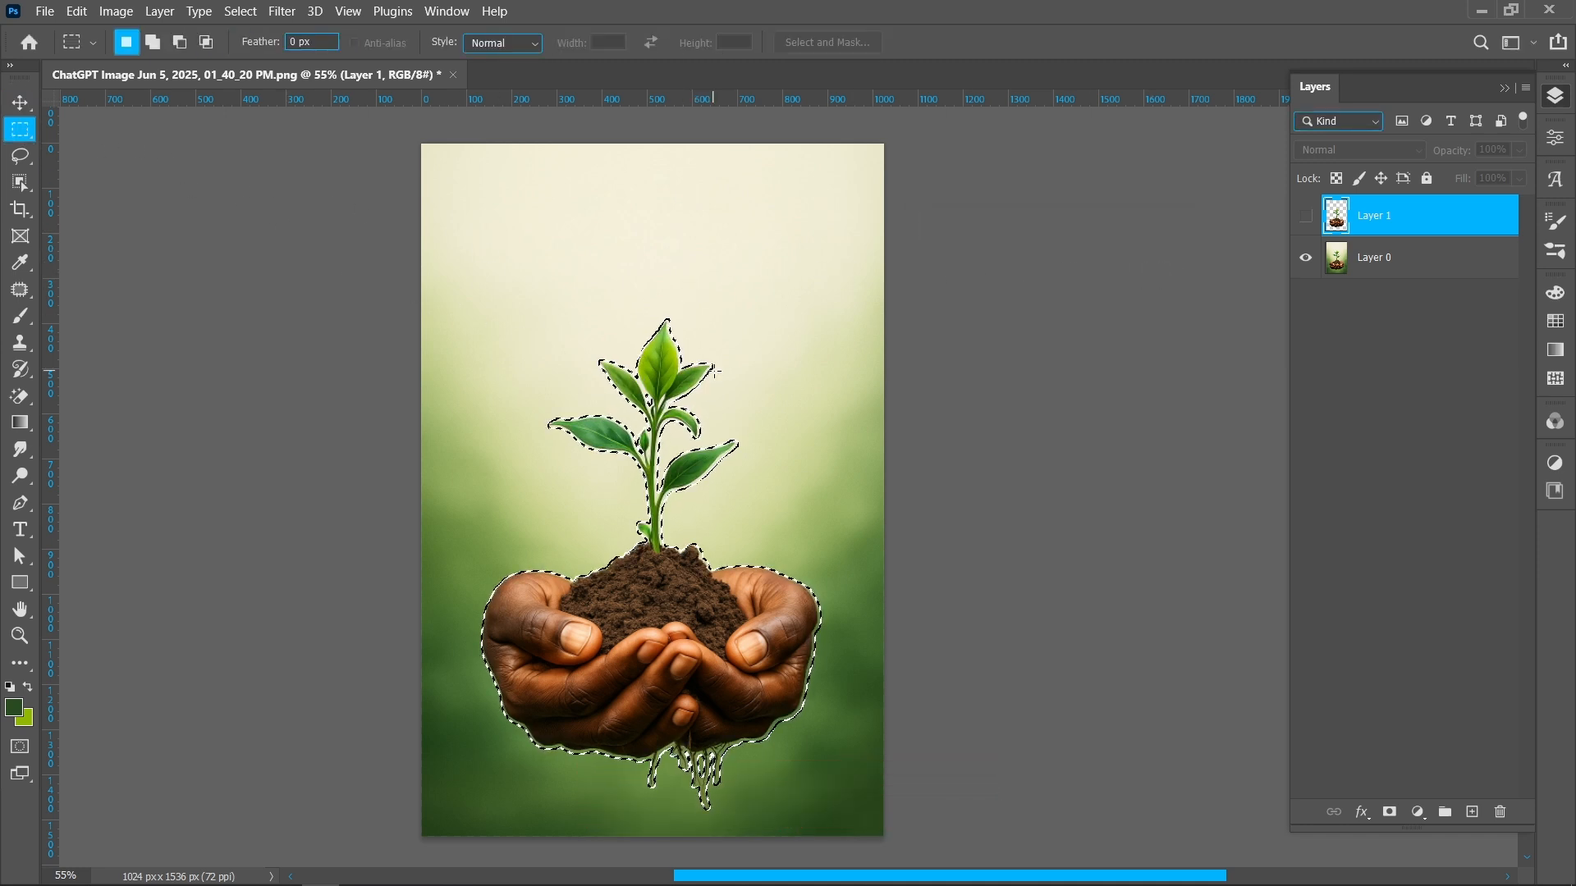
key("alt+bracketleft")
right_click(677, 369)
left_click(714, 623)
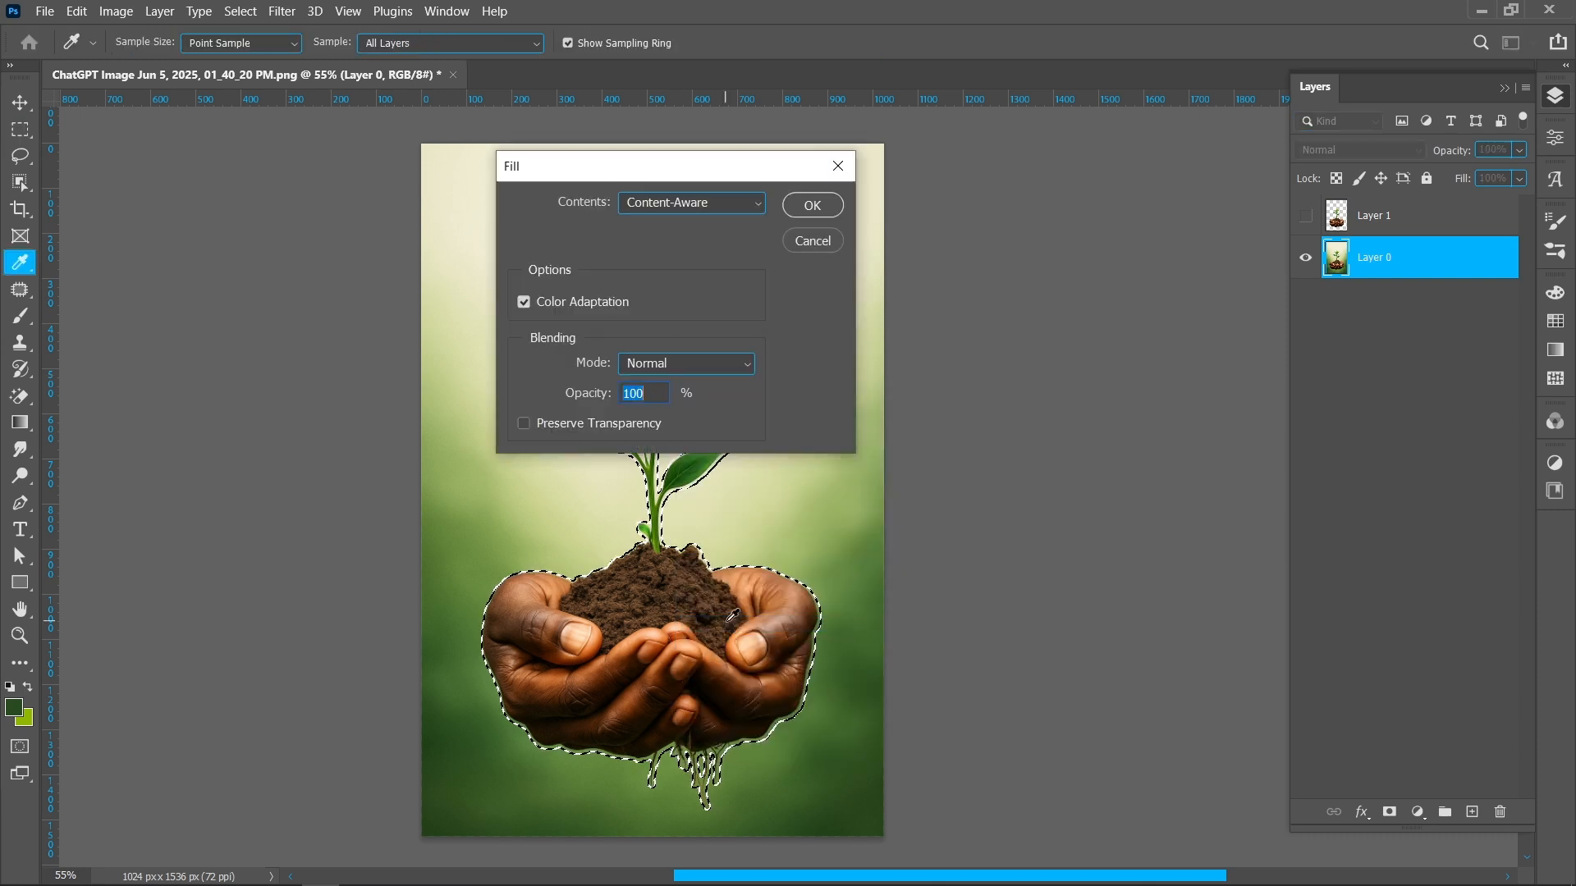
left_click(812, 206)
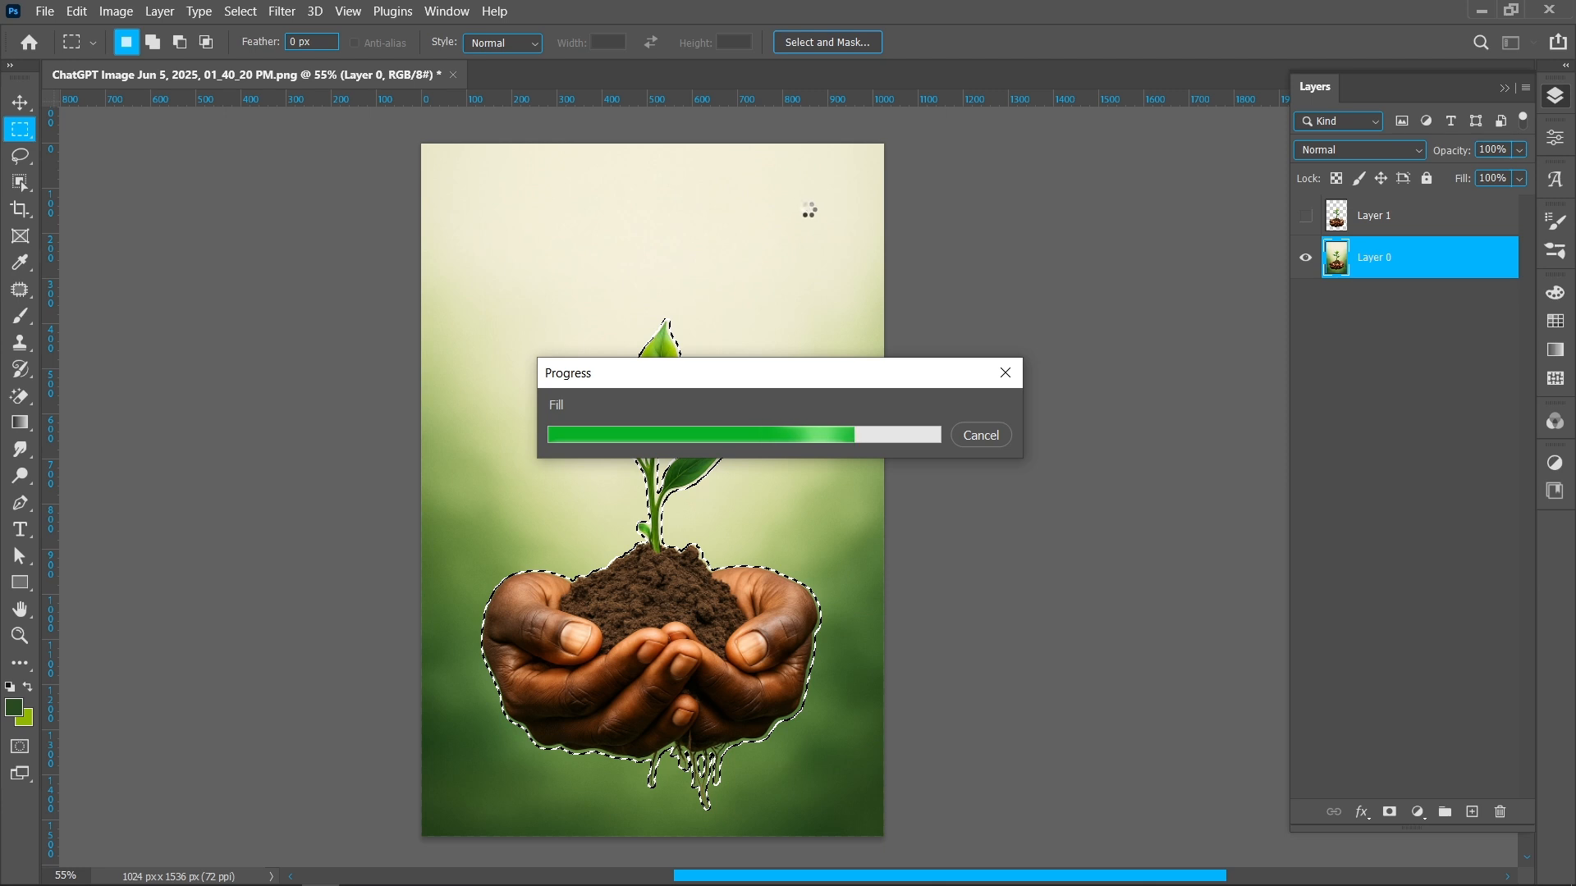
Deselect and make the plant-and-hands layer visible again
key("ctrl+d")
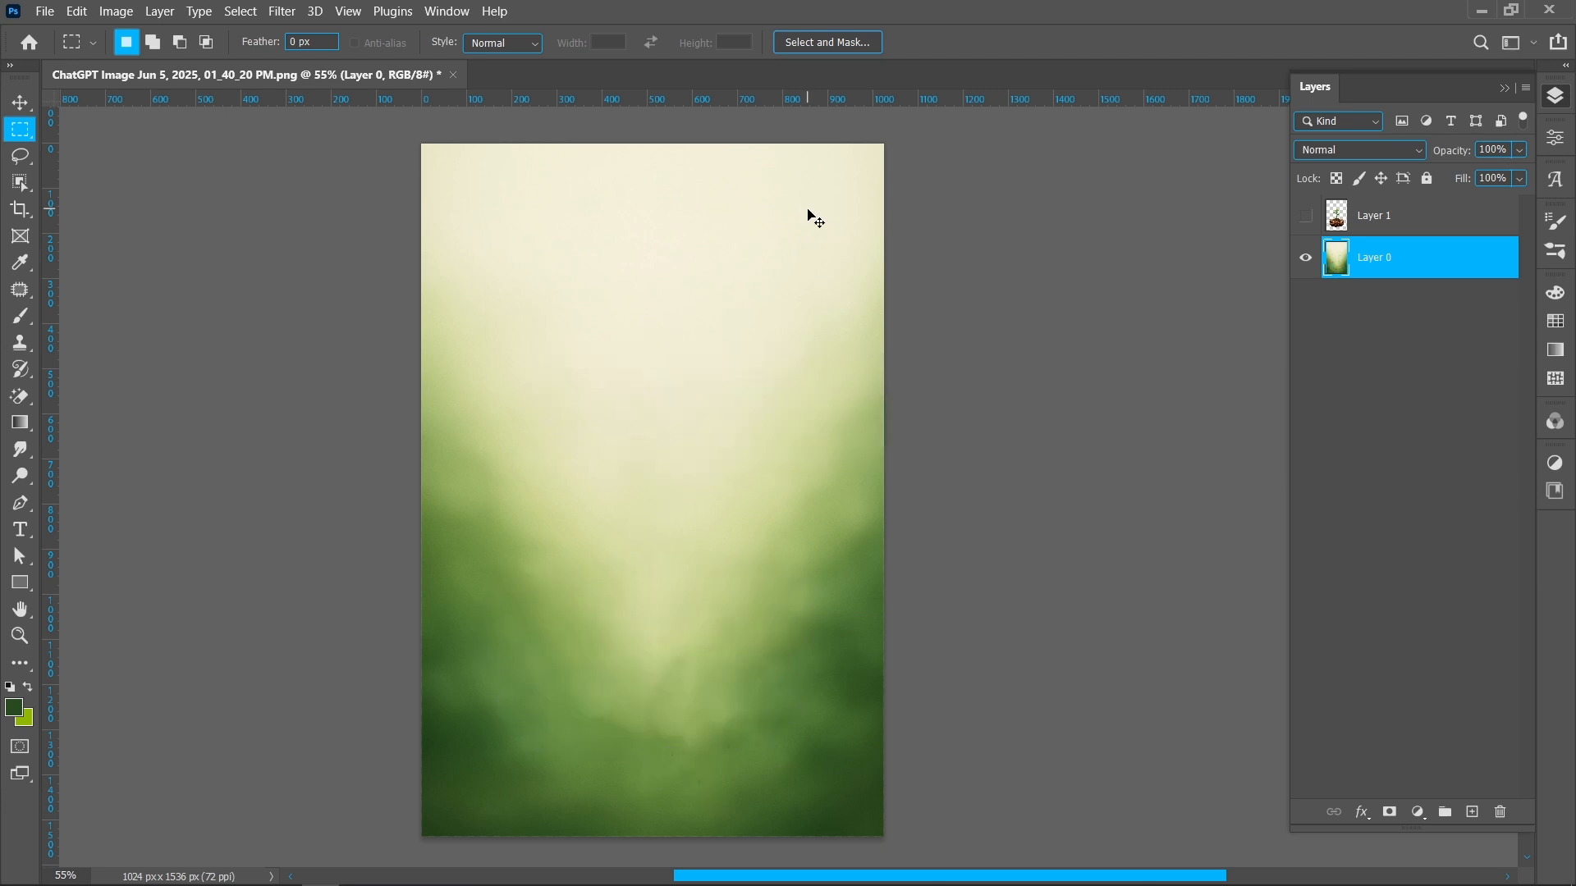
left_click(21, 102)
left_click(1305, 217)
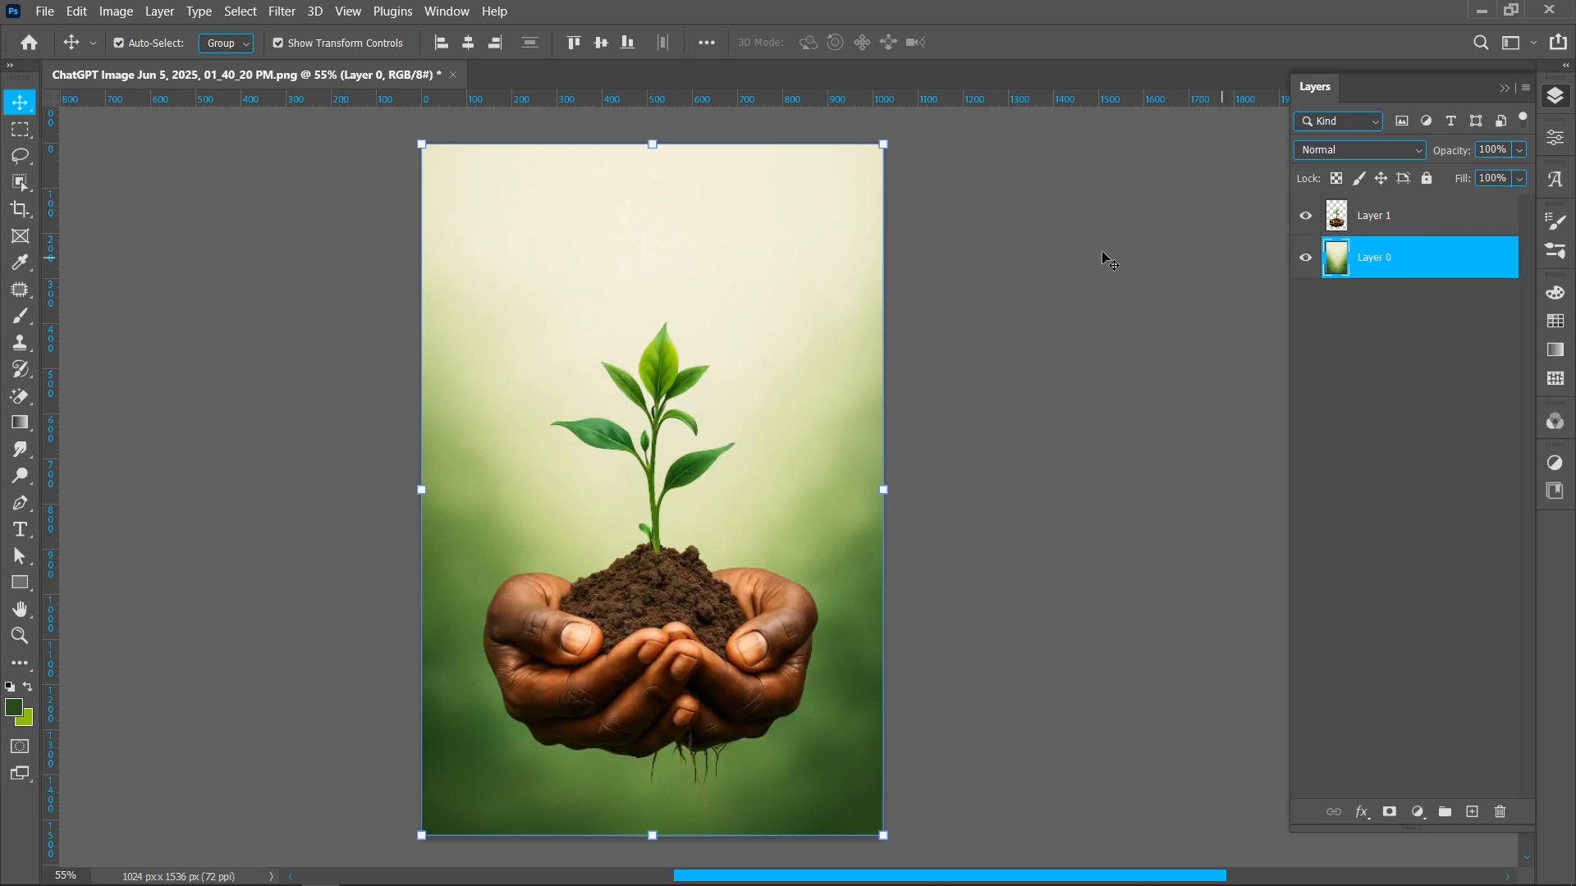
Apply a Gaussian Blur with a radius of 25 pixels to the background layer
left_click(279, 11)
mouse_move(484, 257)
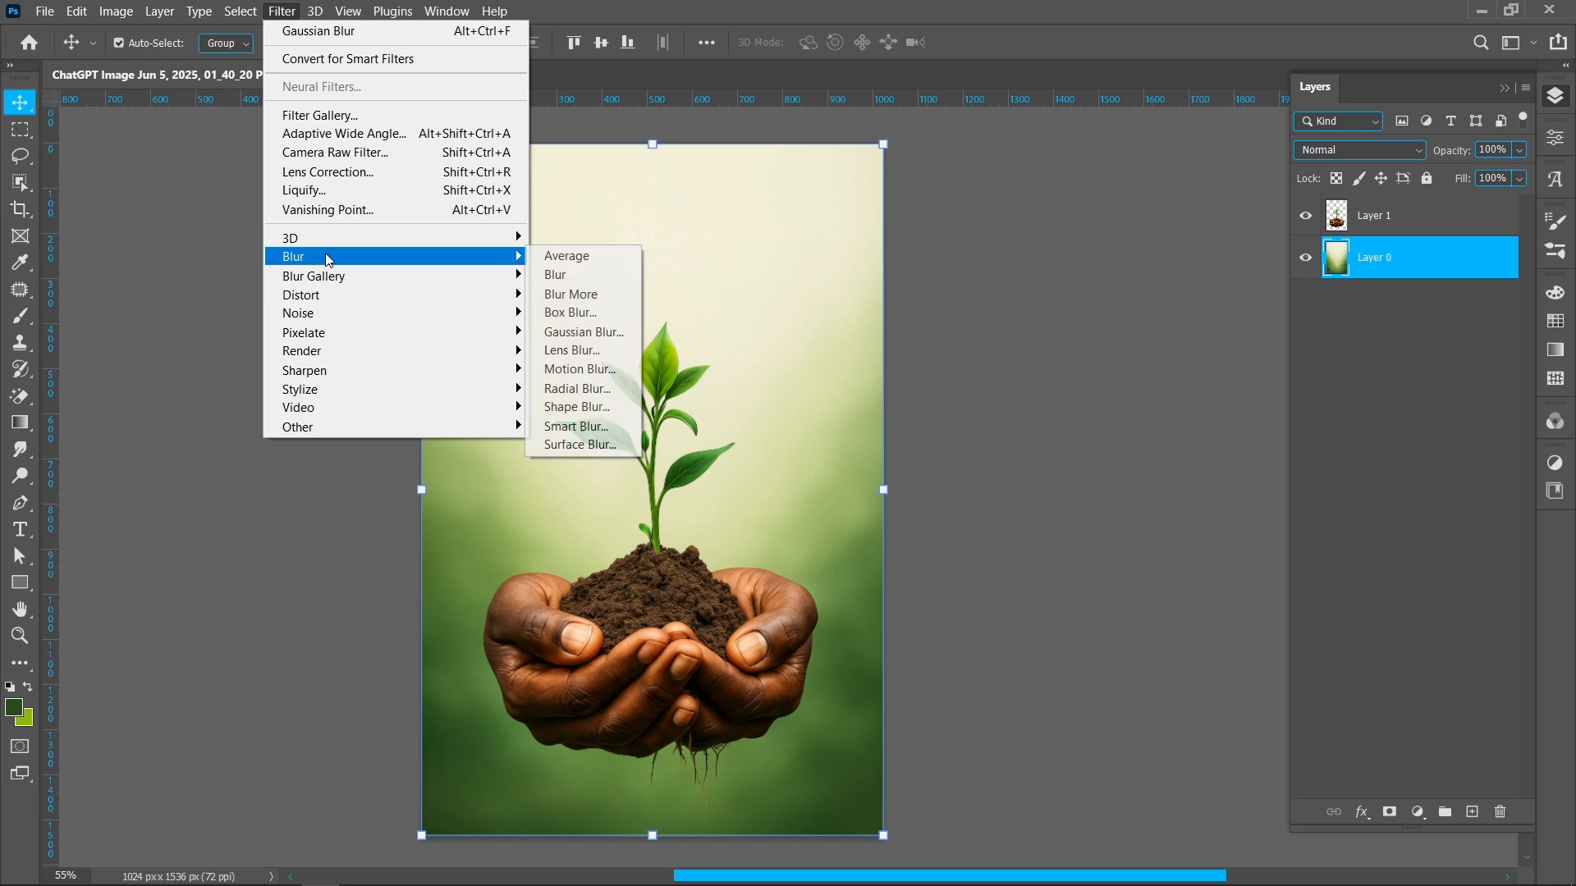
left_click(561, 333)
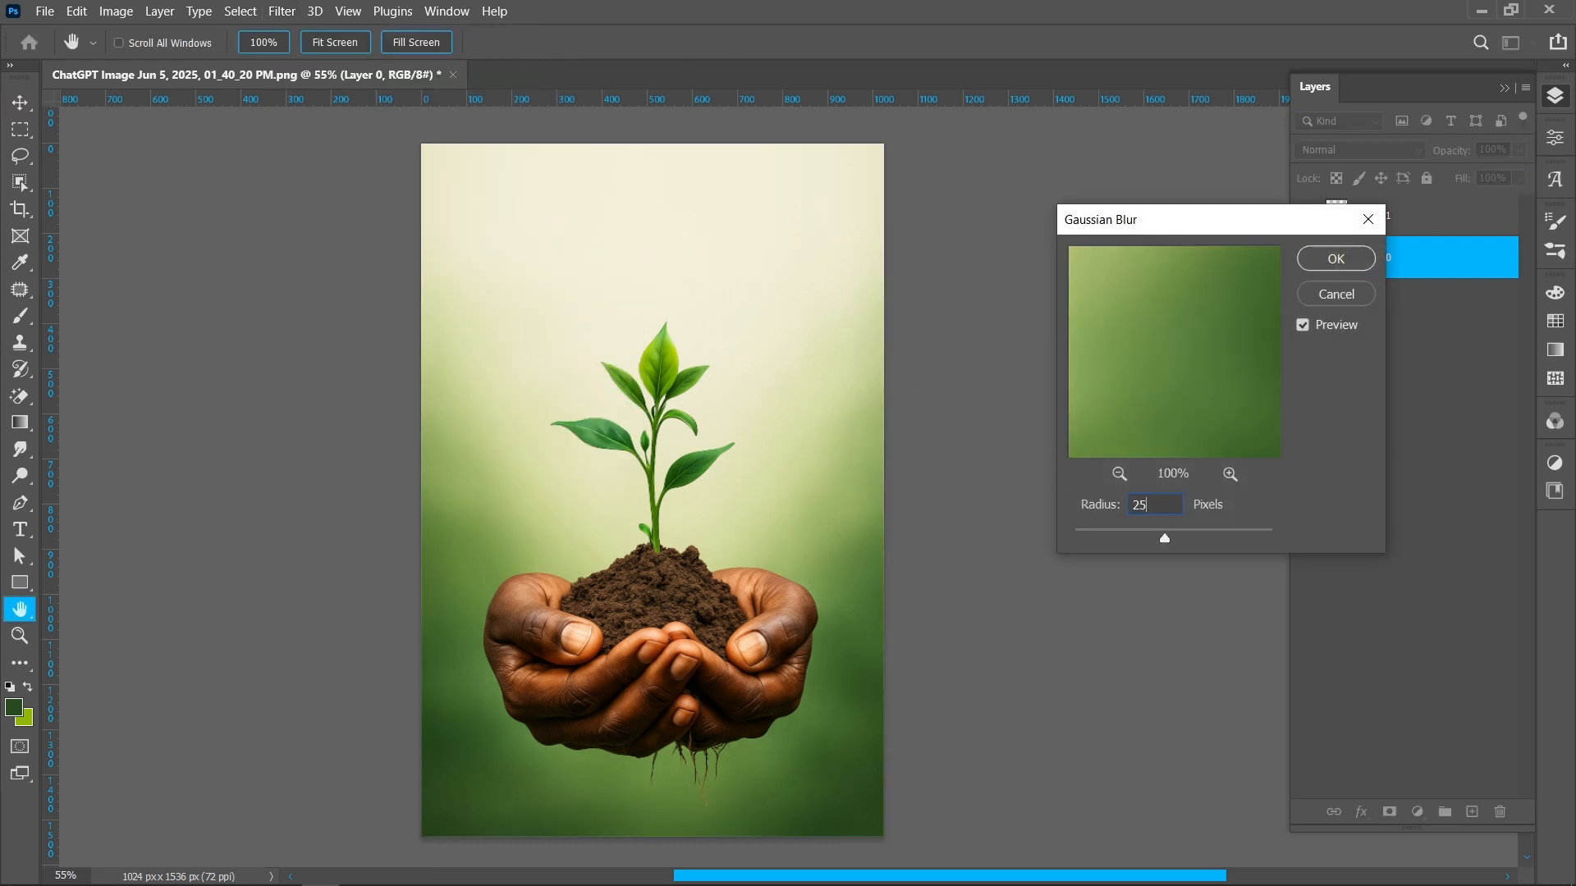
key("Return")
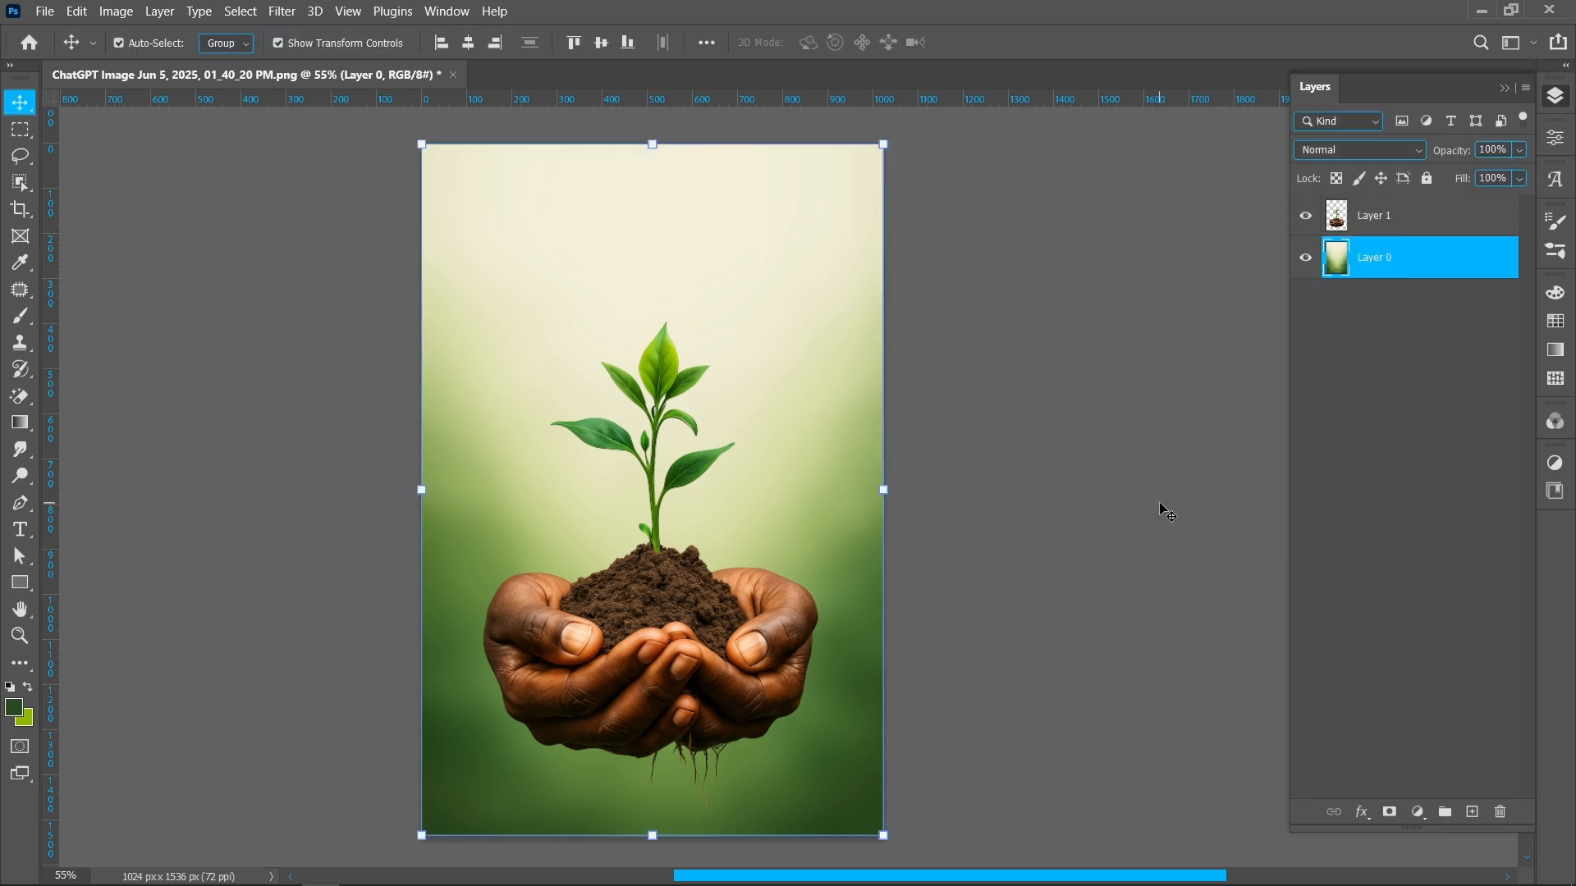
Convert the plant-and-hands layer to a Smart Object
left_click(1417, 217)
right_click(1417, 217)
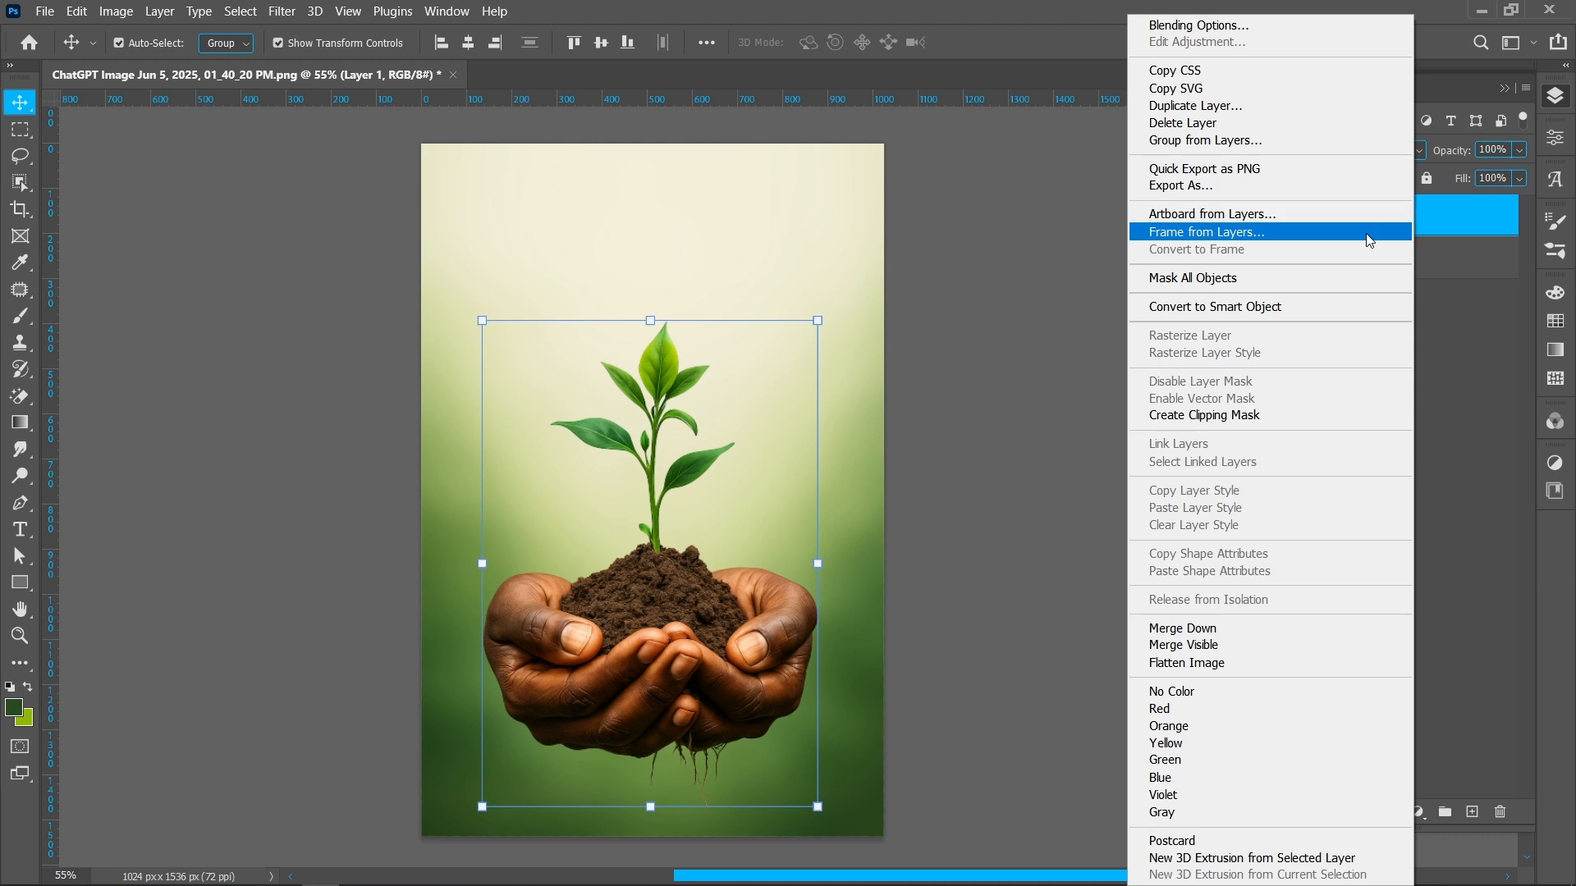
left_click(1327, 309)
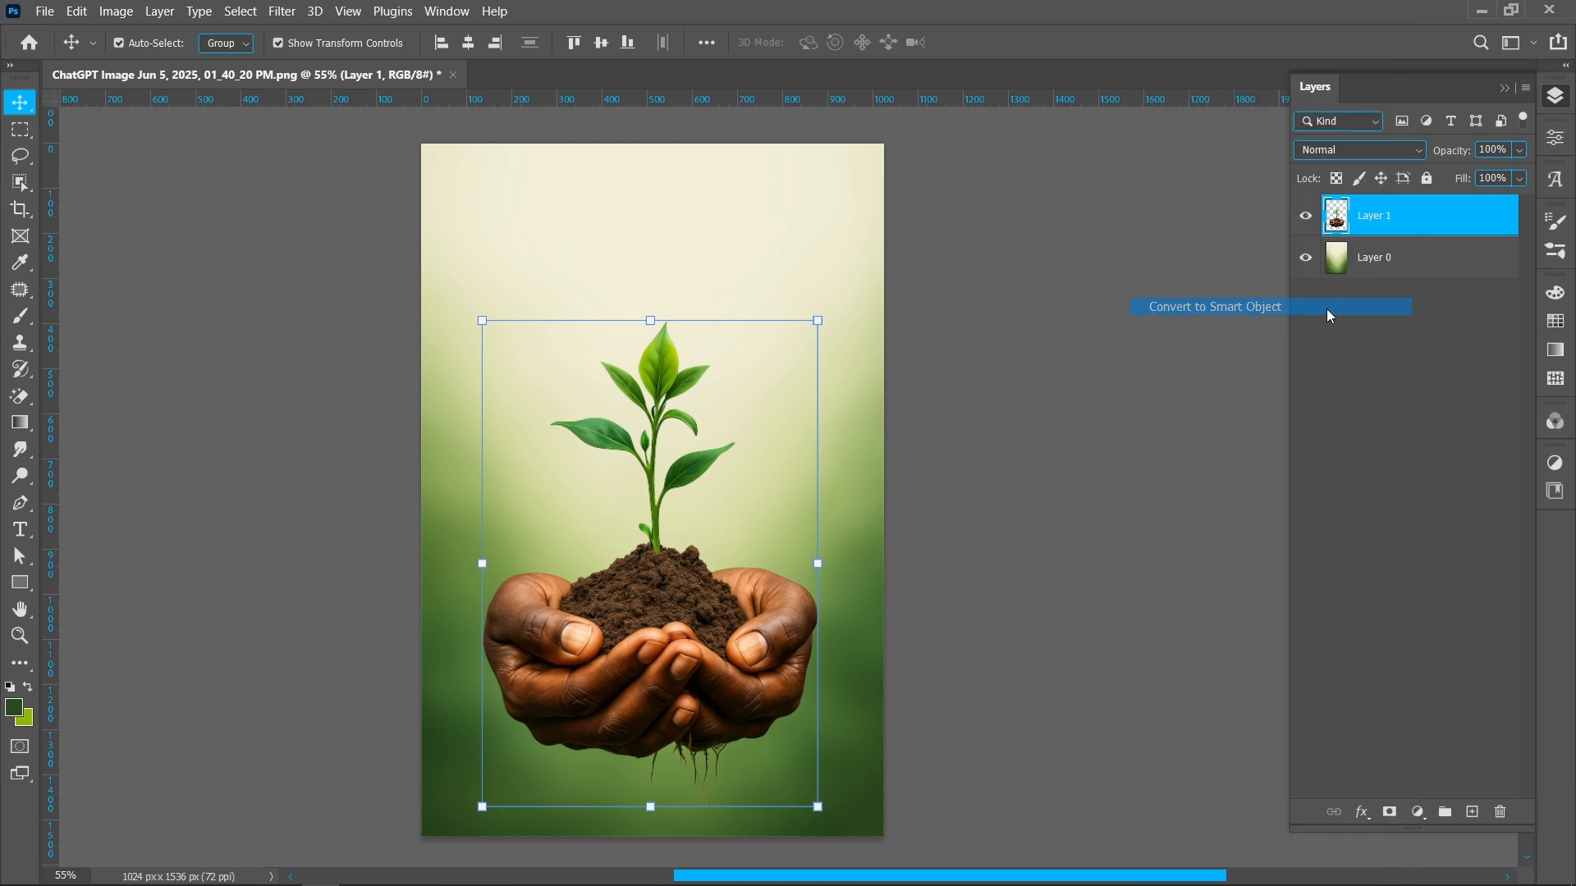
Add a new empty layer above the background and set the foreground colour to dark green #224613
left_click(1399, 265)
left_click(1473, 812)
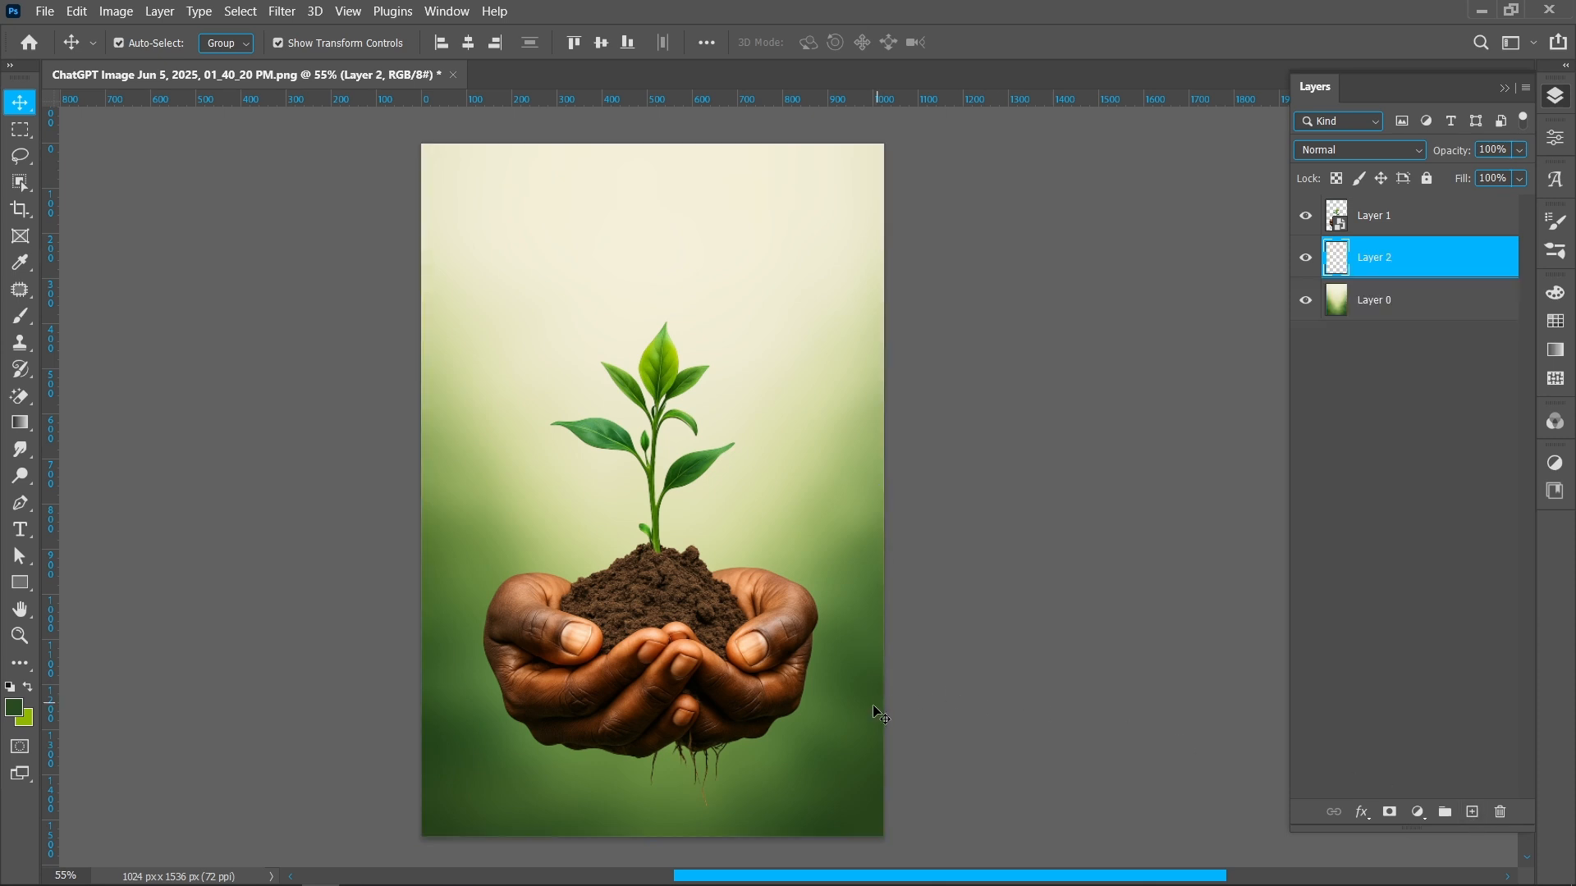
key("i")
left_click(875, 680)
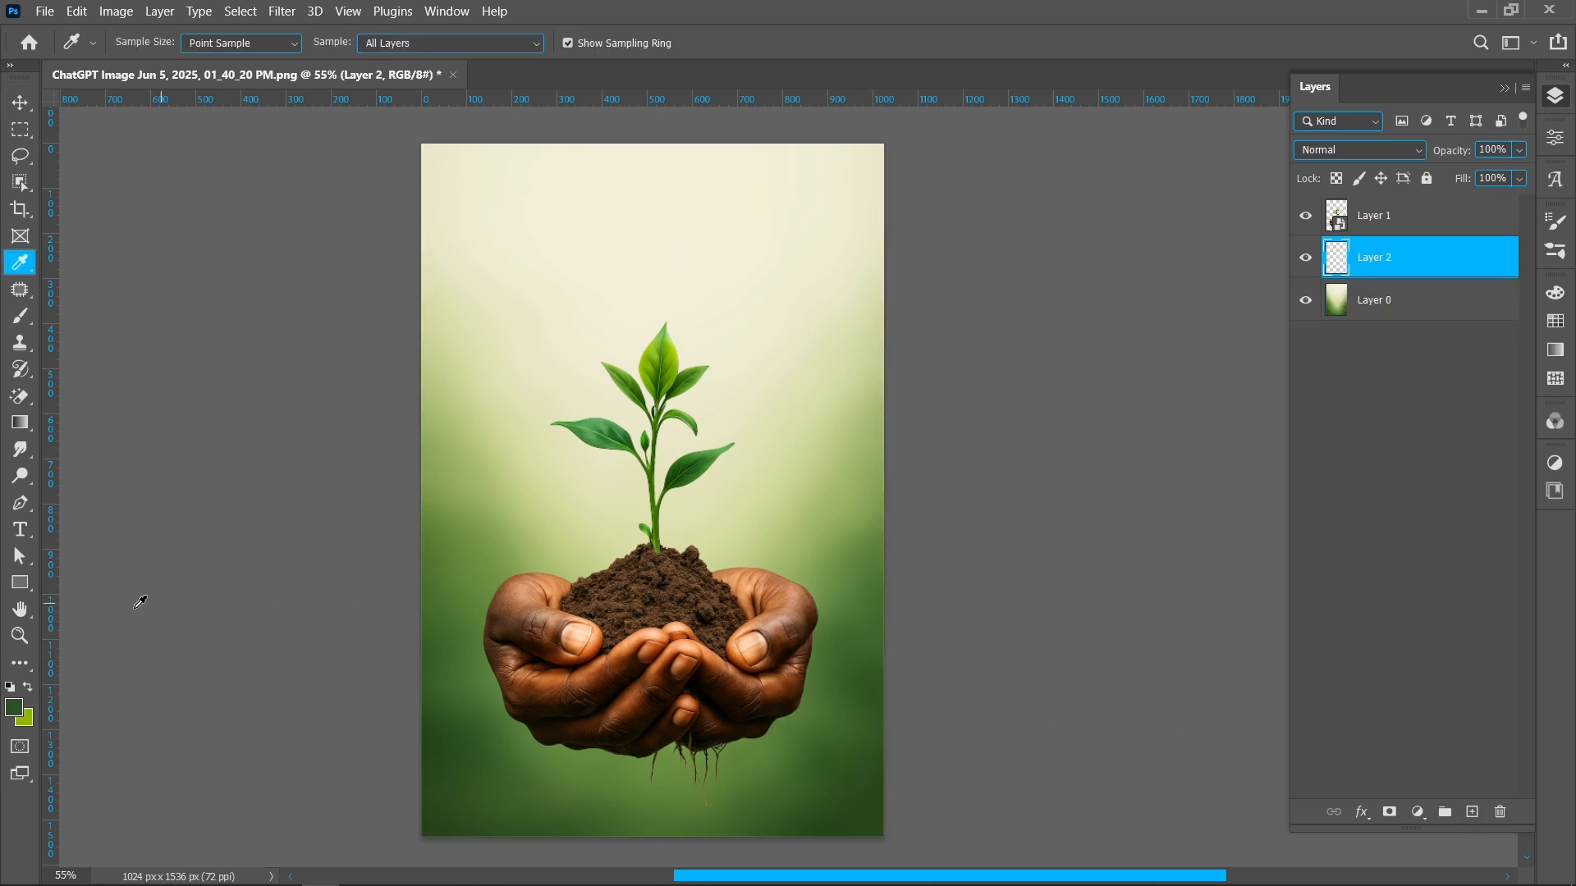
left_click(12, 711)
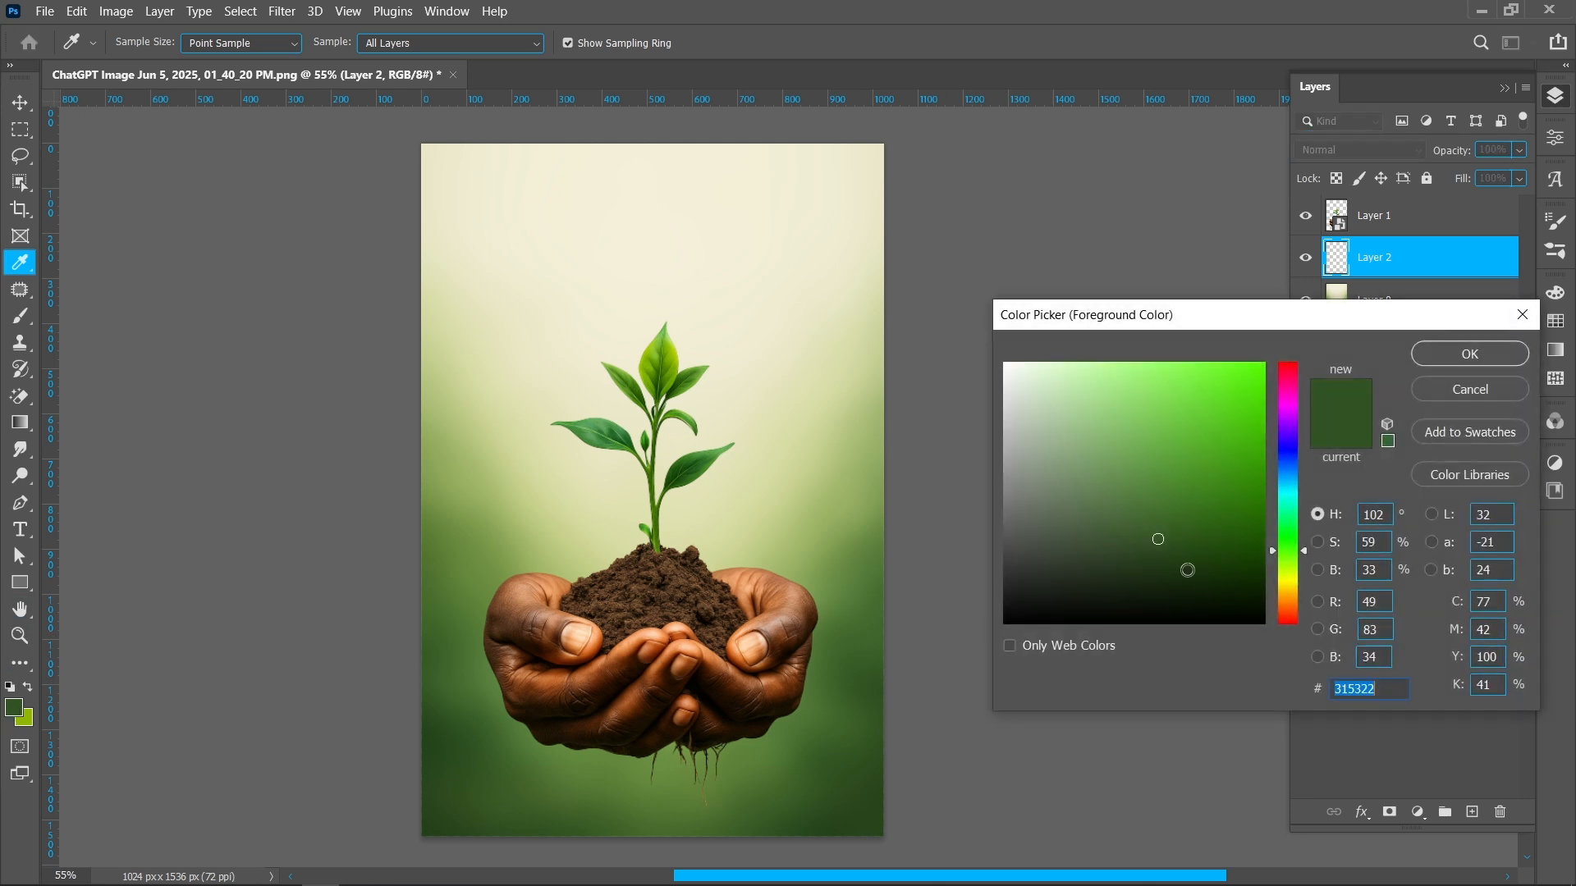
left_click(1195, 552)
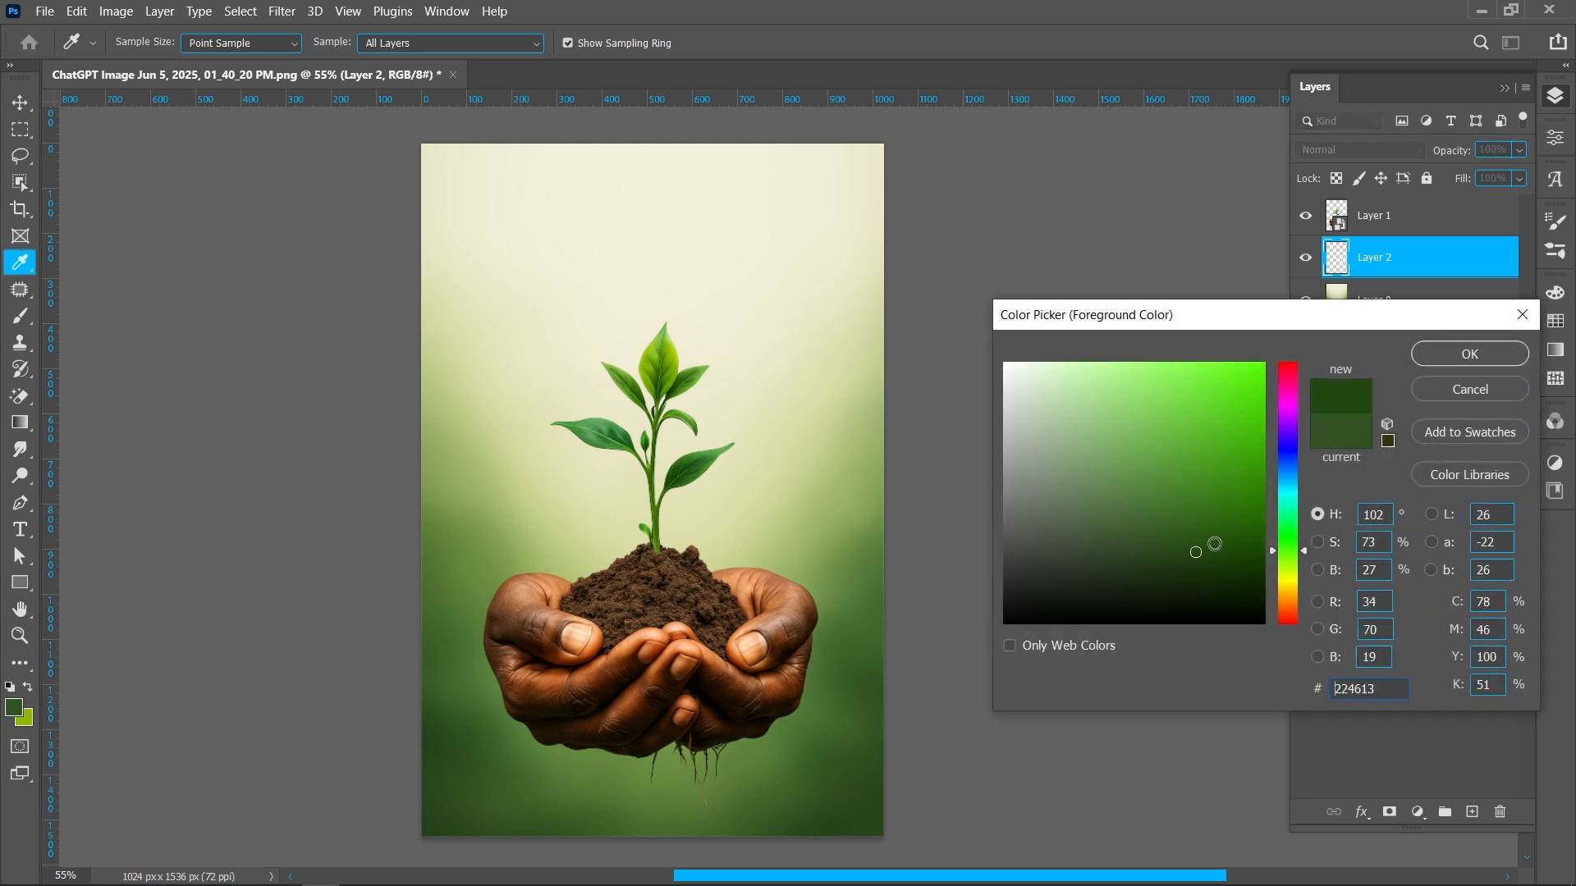
left_click(1461, 356)
Paint dark green shading along the left edge of the poster with a large soft brush at 25% opacity
key("b")
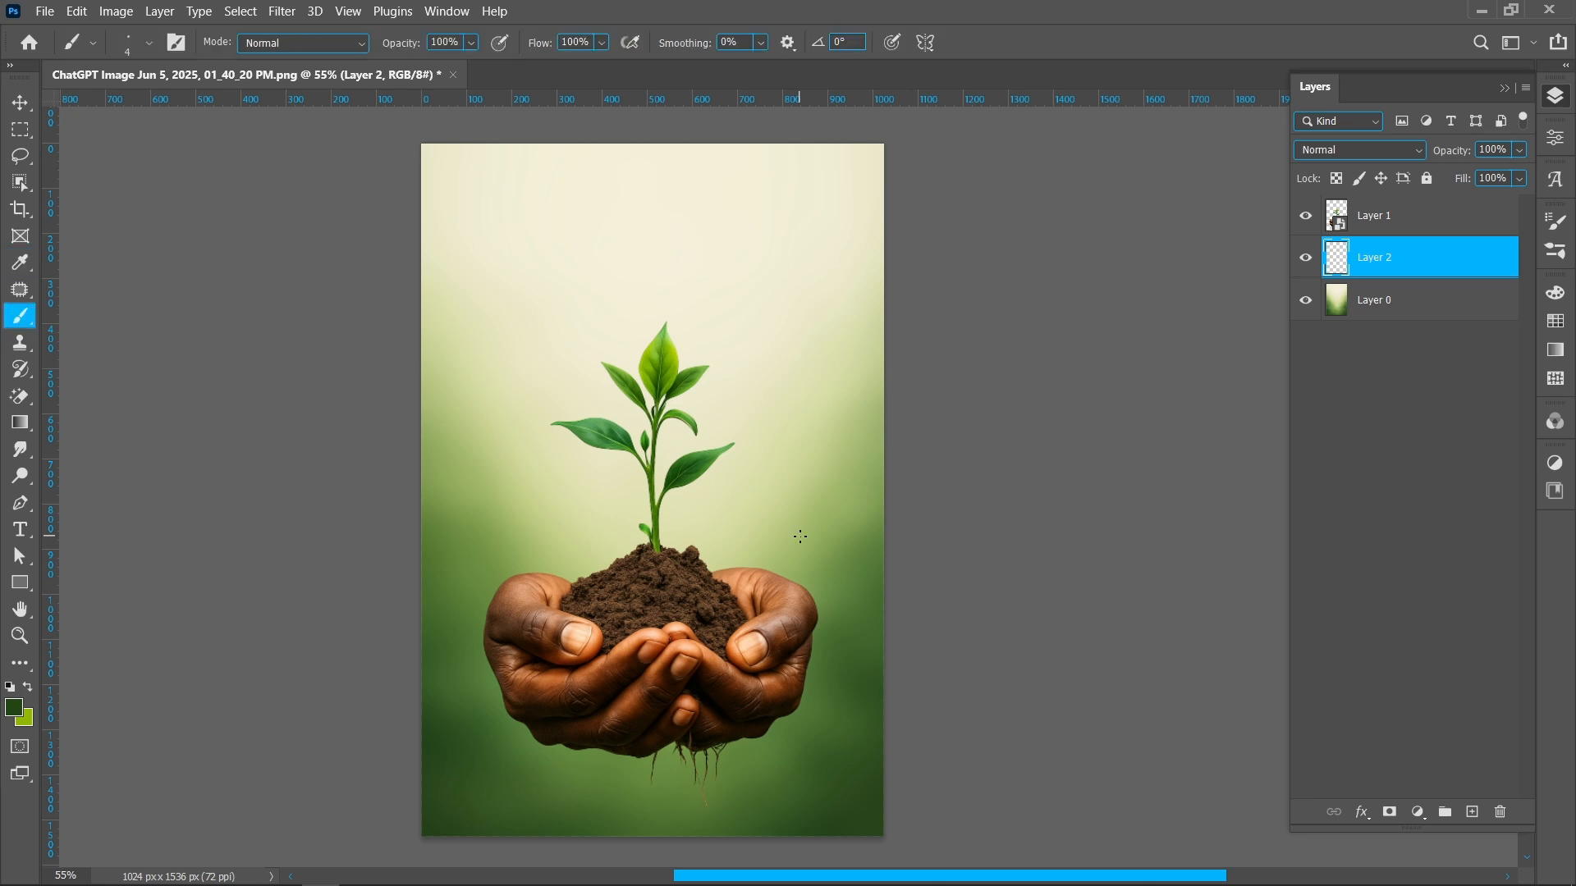
mouse_move(799, 538)
left_mouse_down()
mouse_move(1018, 544)
mouse_move(766, 548)
left_mouse_up()
mouse_move(981, 540)
left_mouse_down()
mouse_move(908, 766)
mouse_move(738, 862)
left_mouse_up()
left_click(720, 848)
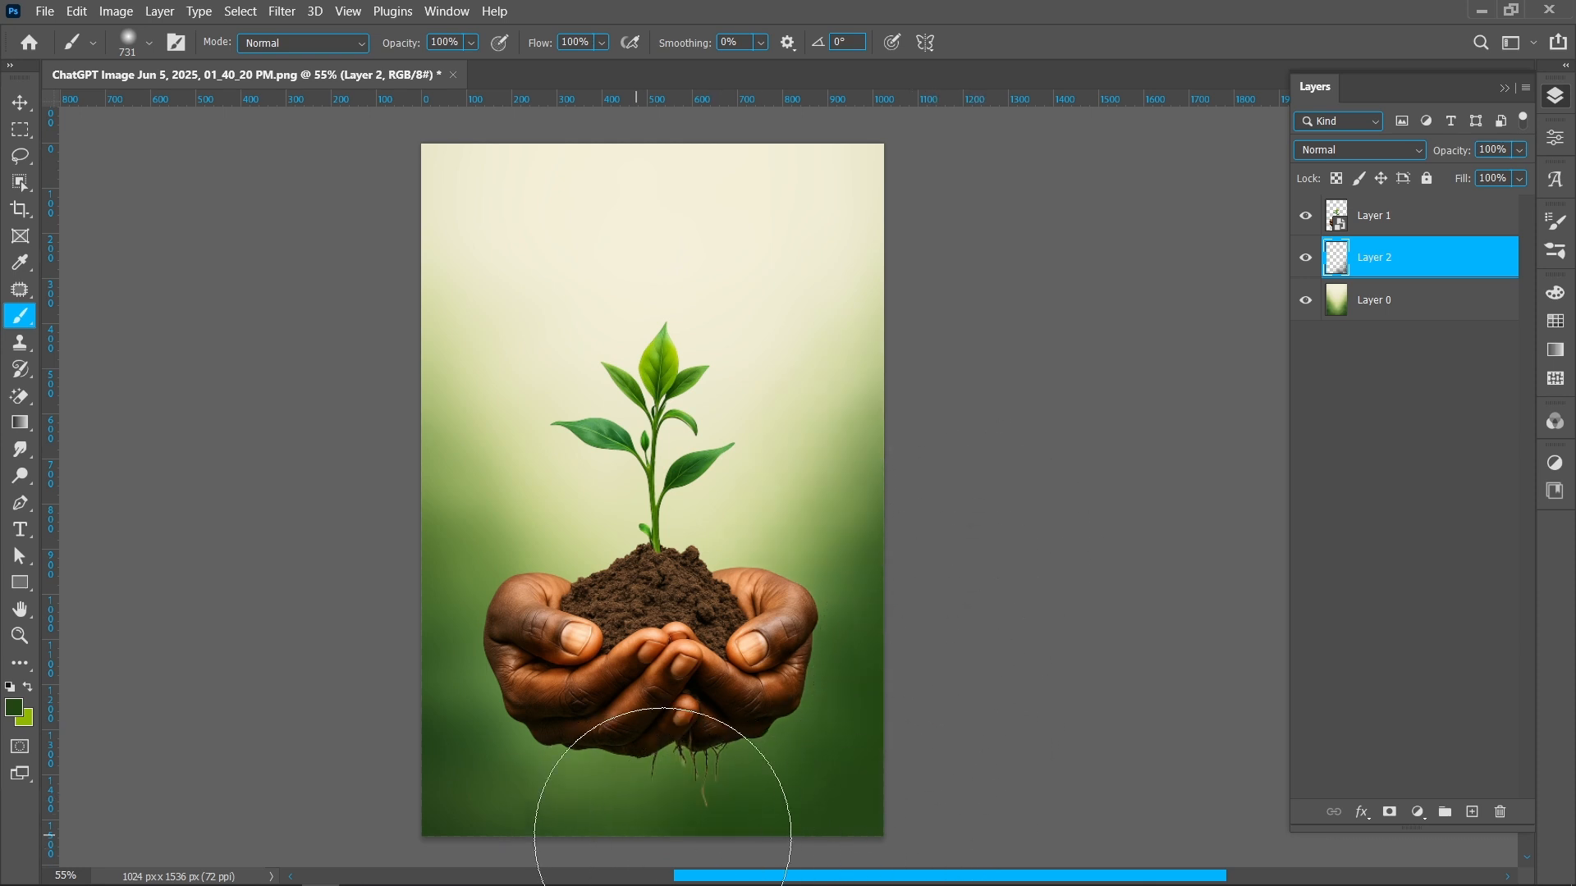
left_click_drag(580, 791, 464, 819)
mouse_move(563, 861)
left_mouse_down()
mouse_move(403, 735)
mouse_move(351, 651)
mouse_move(316, 475)
mouse_move(369, 615)
mouse_move(394, 574)
left_mouse_up()
left_click_drag(651, 440, 657, 440)
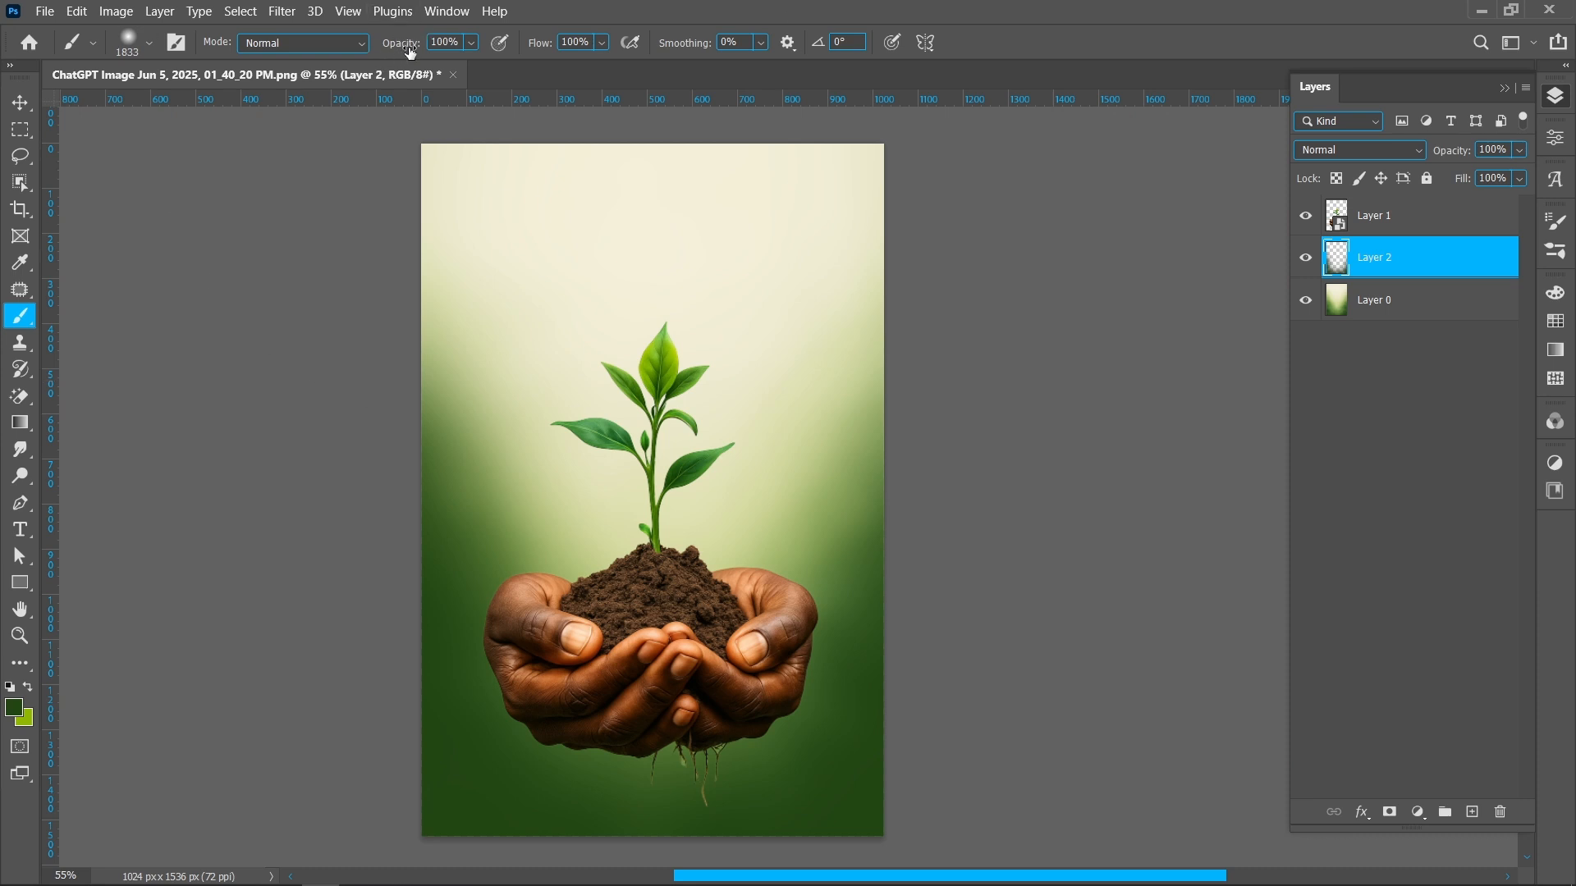
type("25")
key("Return")
left_click(199, 296)
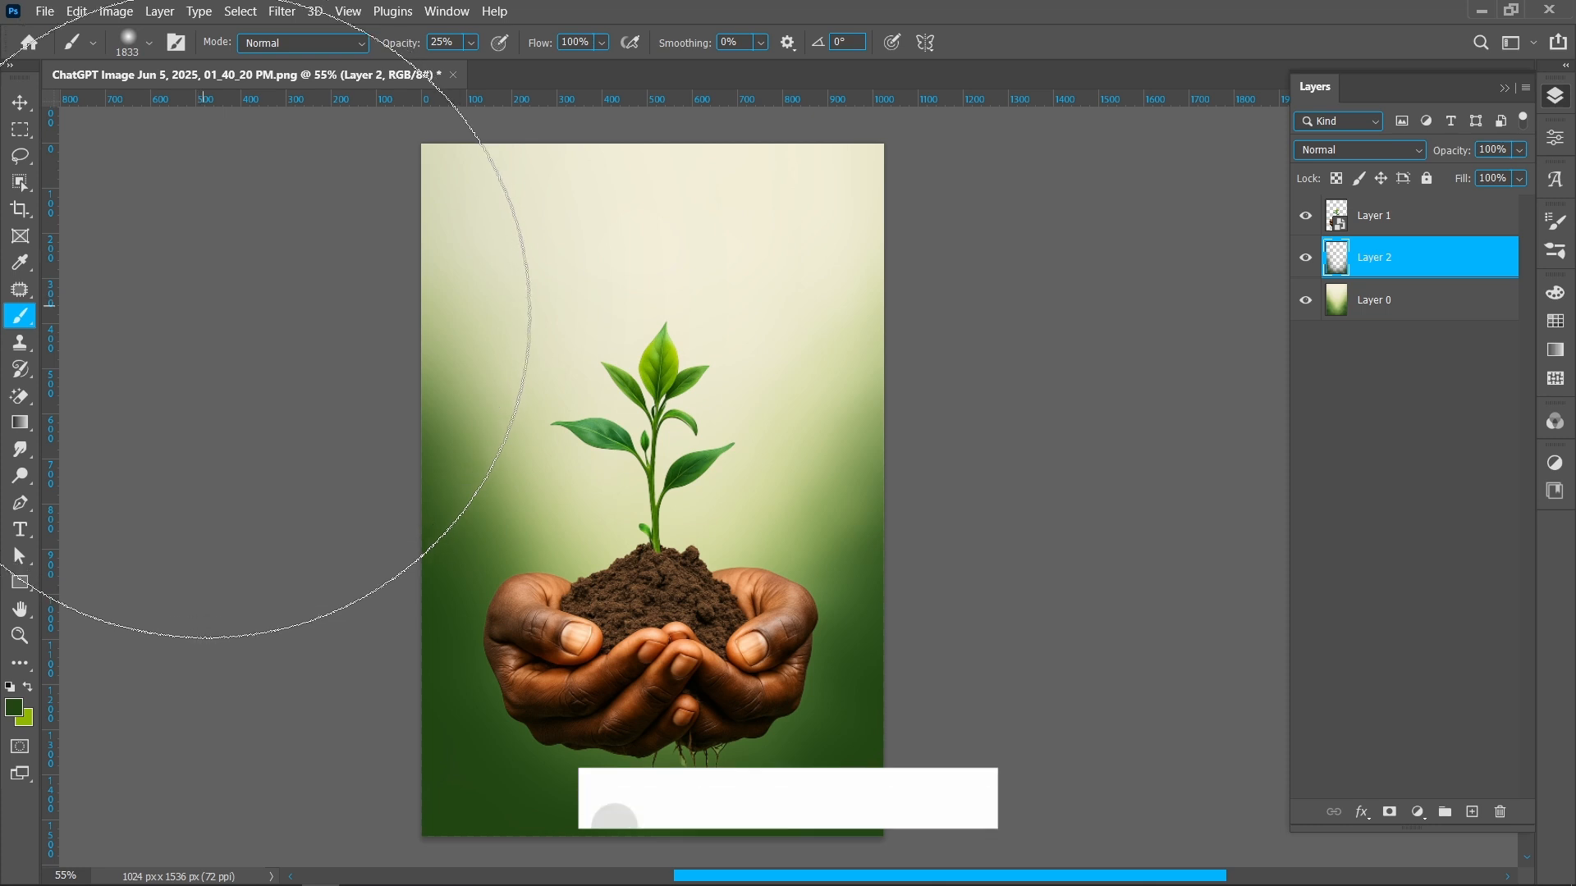
left_click(214, 465)
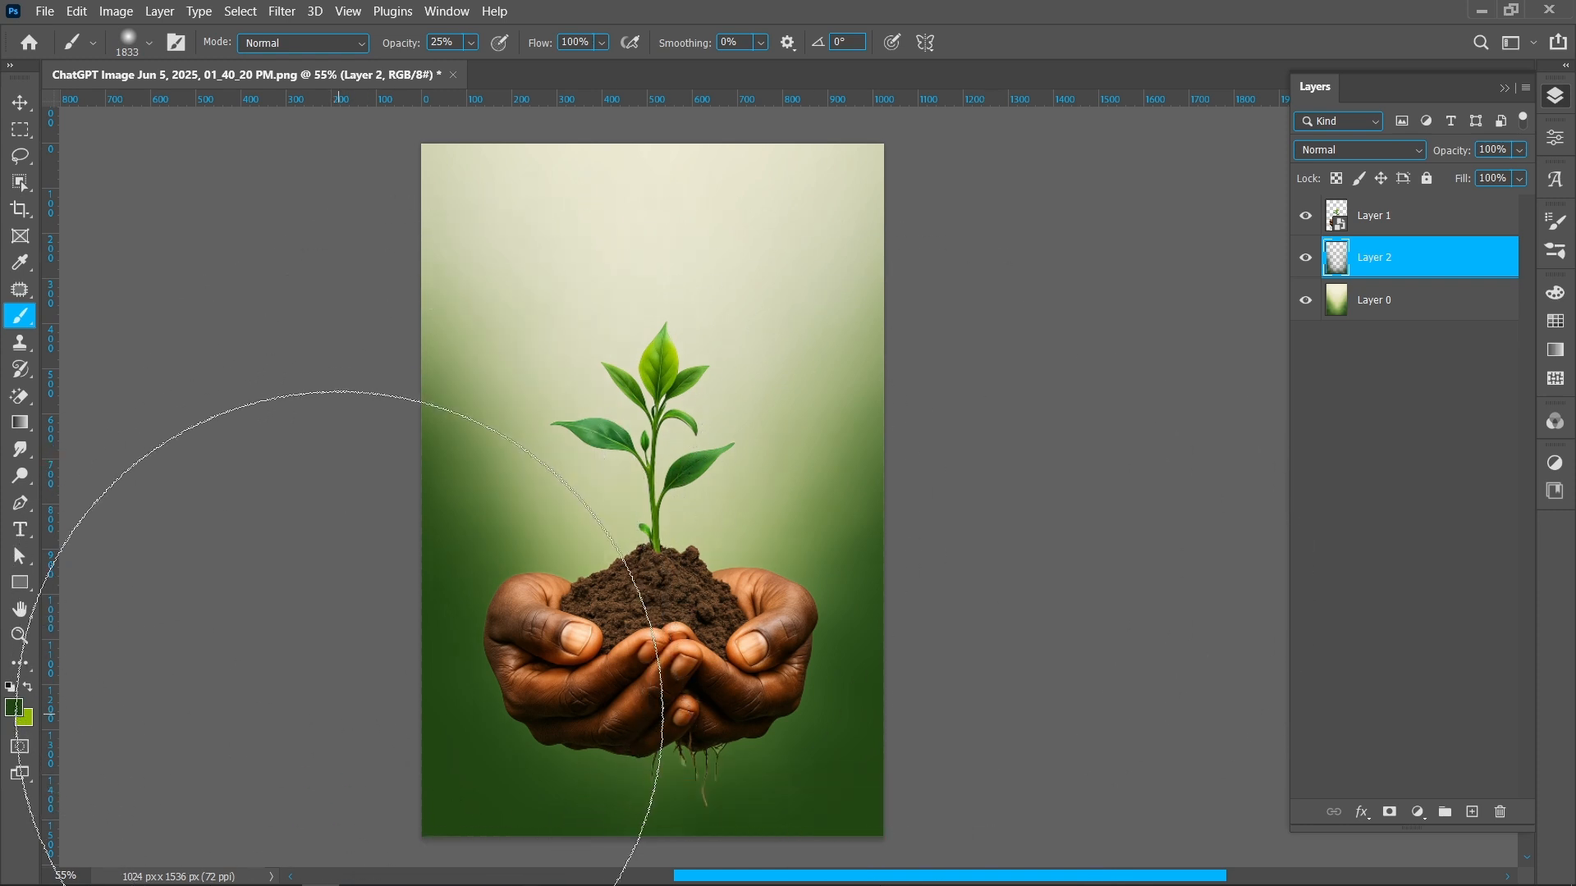
Scale the plant-and-hands layer up to about 94% and reposition it slightly higher in the poster
left_click(20, 103)
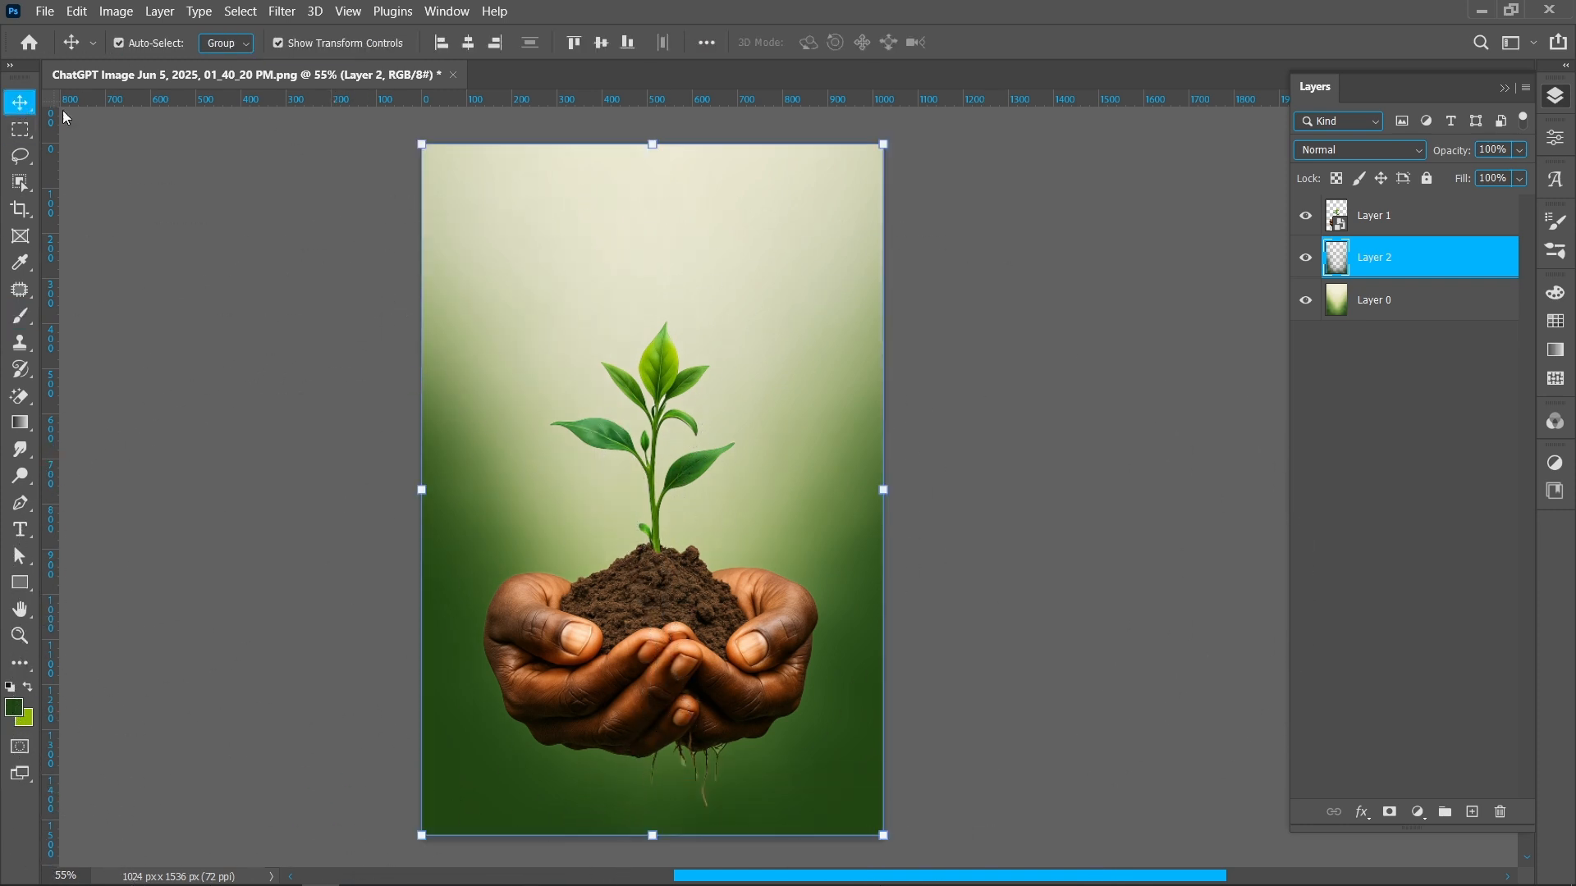
left_click(684, 675)
left_click_drag(644, 811, 654, 737)
left_click_drag(649, 645, 650, 630)
left_click_drag(652, 720, 651, 739)
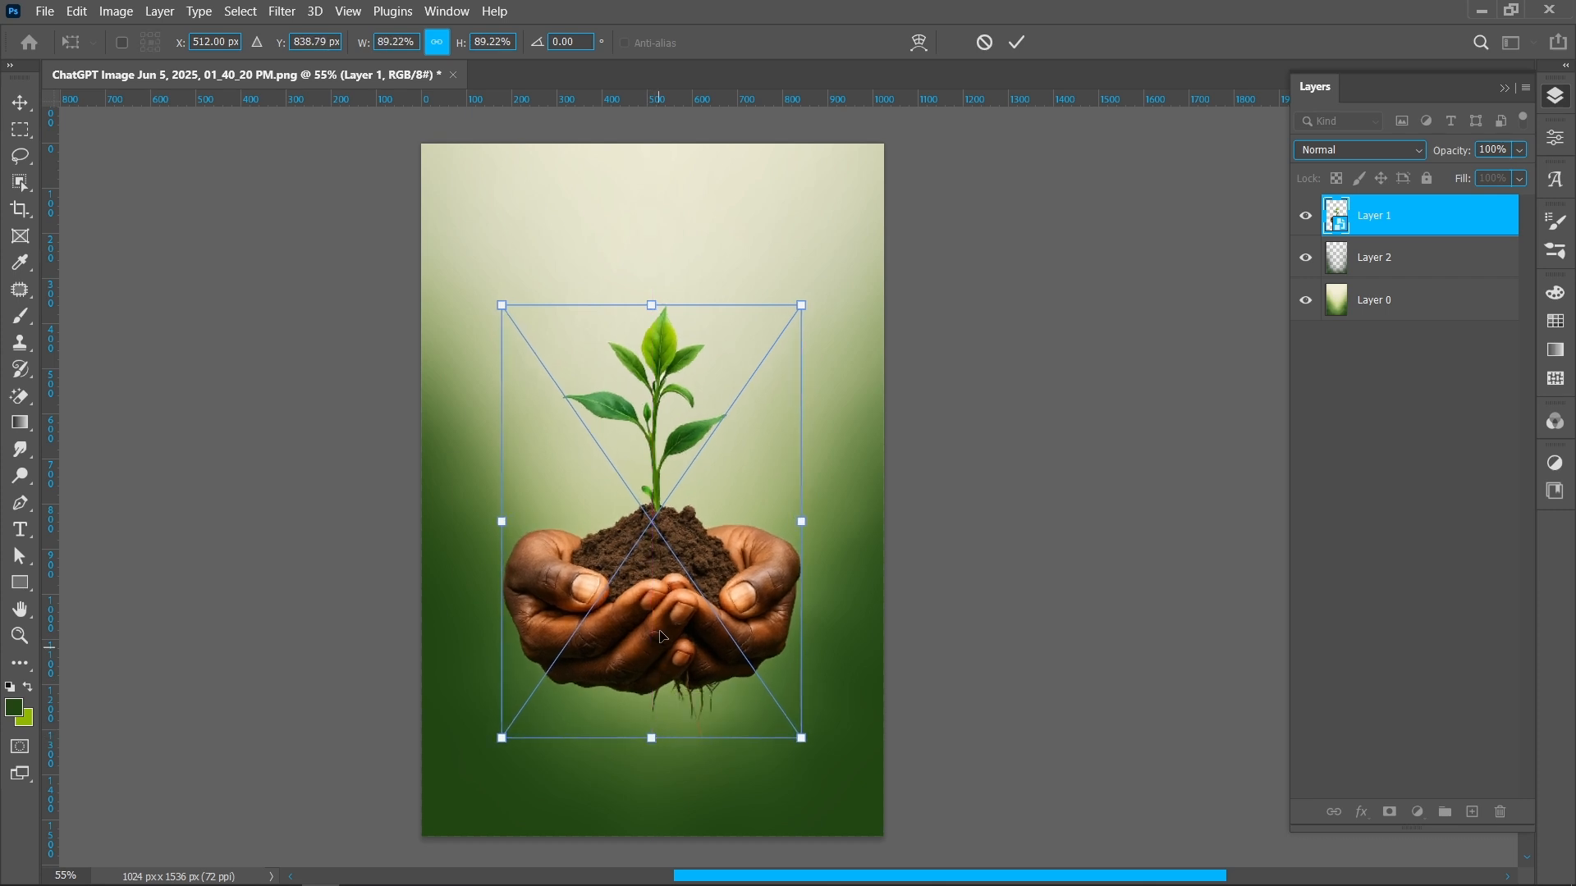
left_click_drag(654, 304, 654, 281)
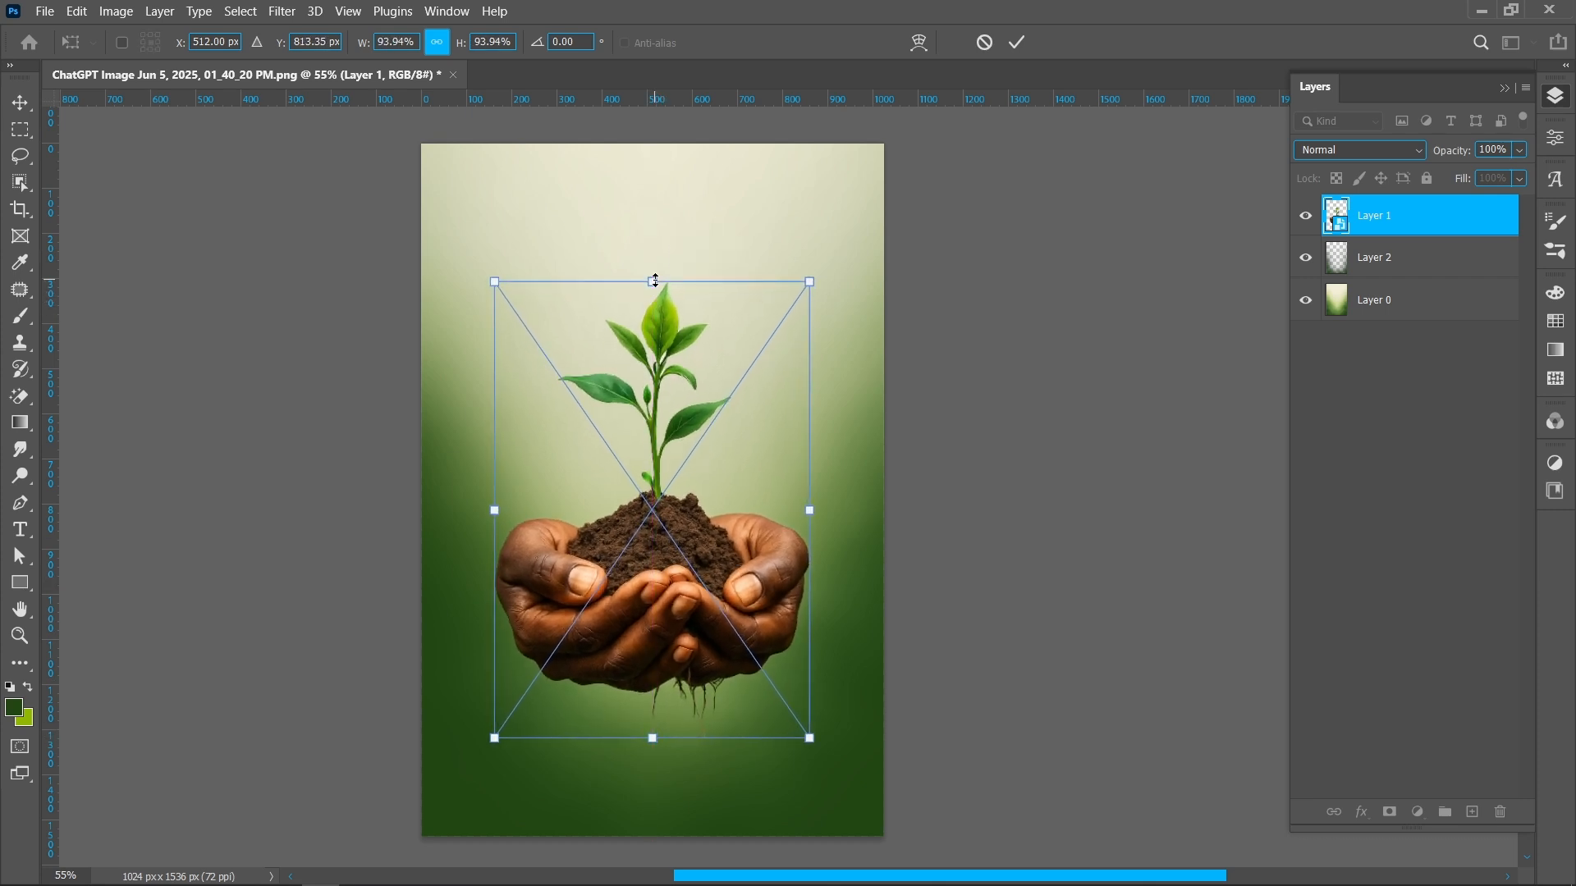
left_click(1017, 47)
left_click(1021, 303)
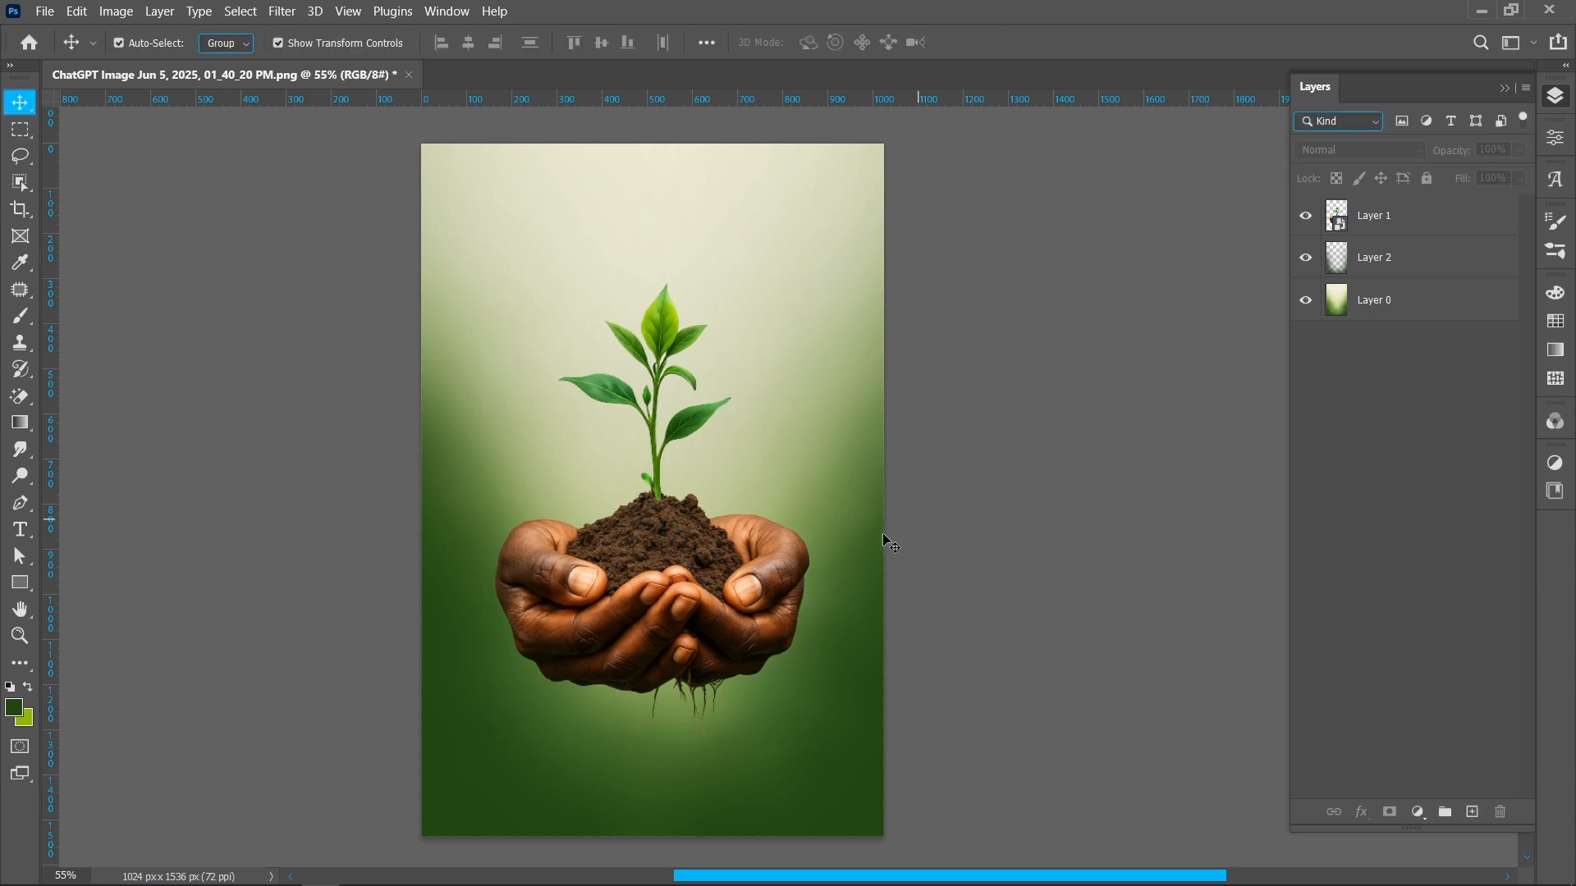
left_click(688, 640)
left_click_drag(688, 640, 688, 650)
Set the opacity of the dark green shading layer to 71%
left_click(1112, 495)
left_click(1437, 262)
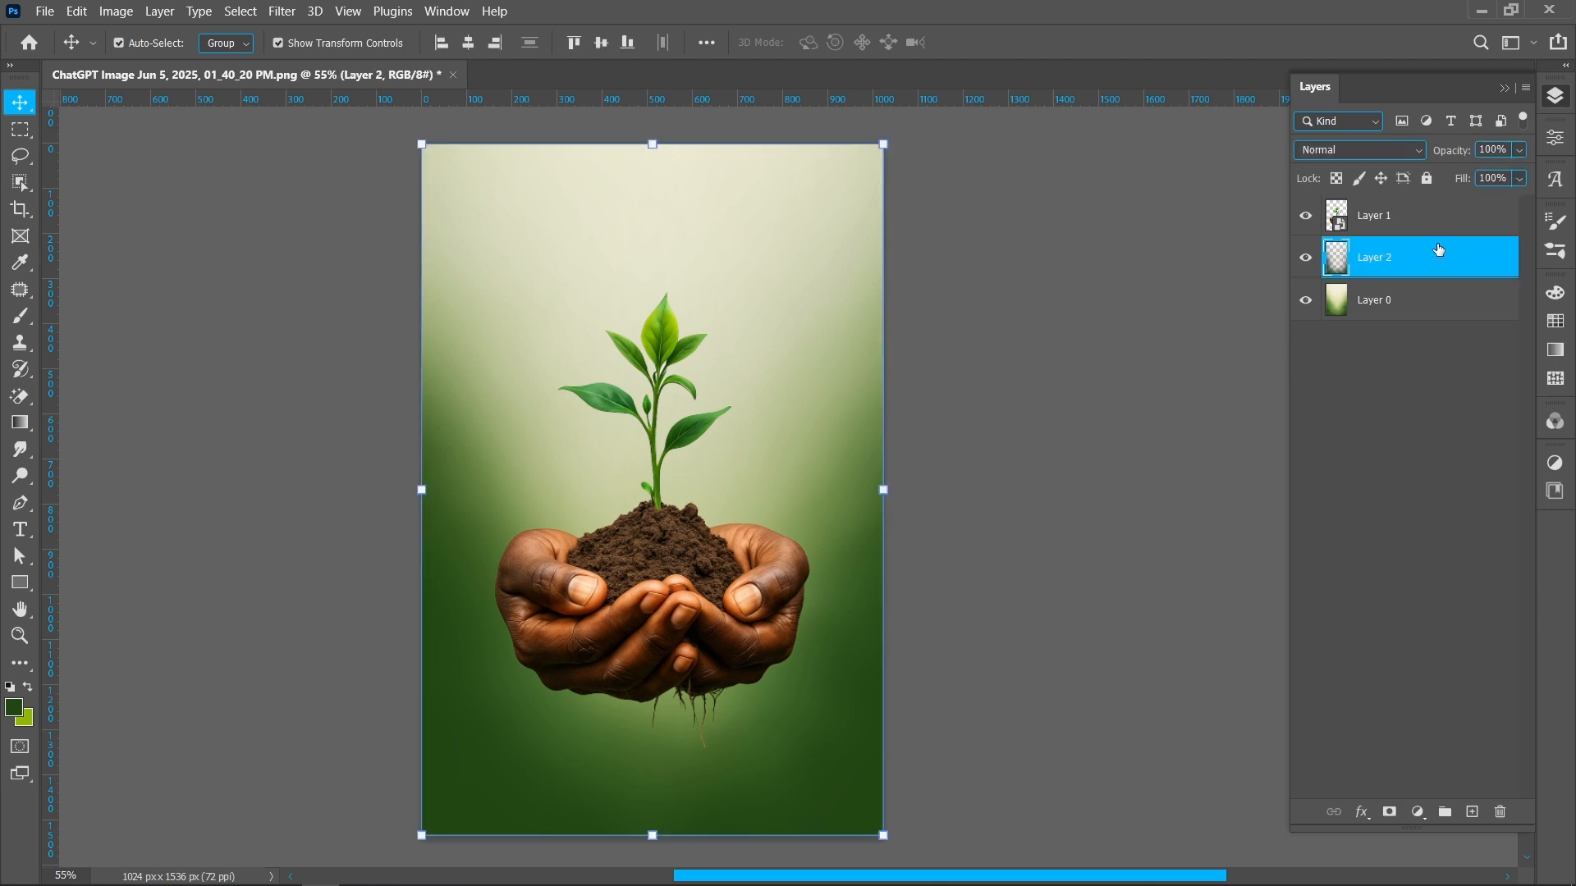
left_click_drag(1437, 156, 1433, 156)
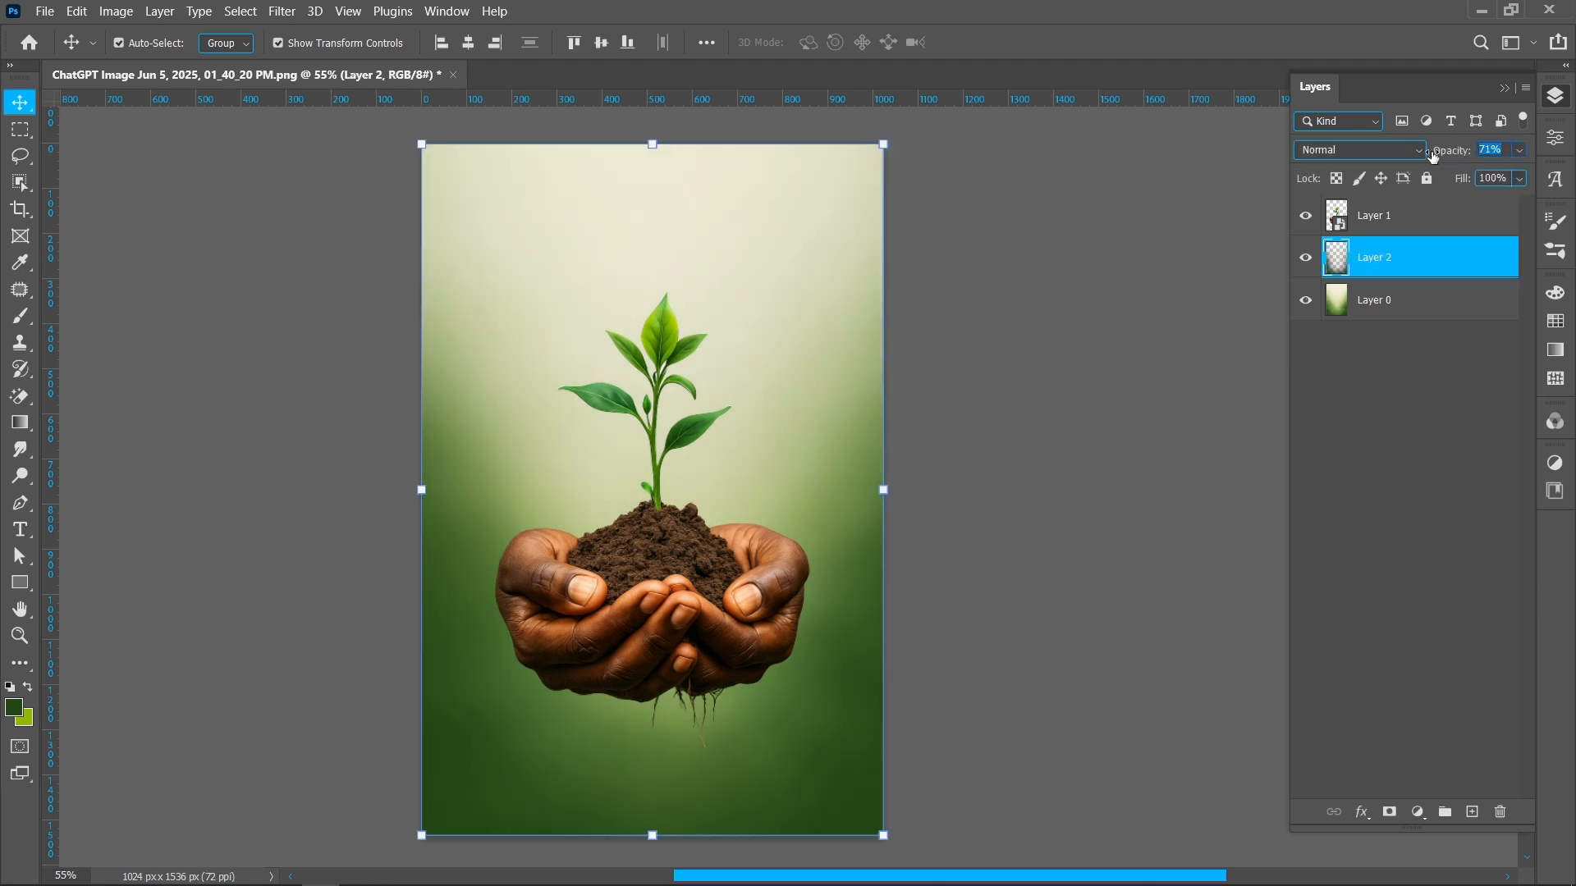
Add another empty layer above the shading layer and pick a light green foreground colour
left_click(1472, 815)
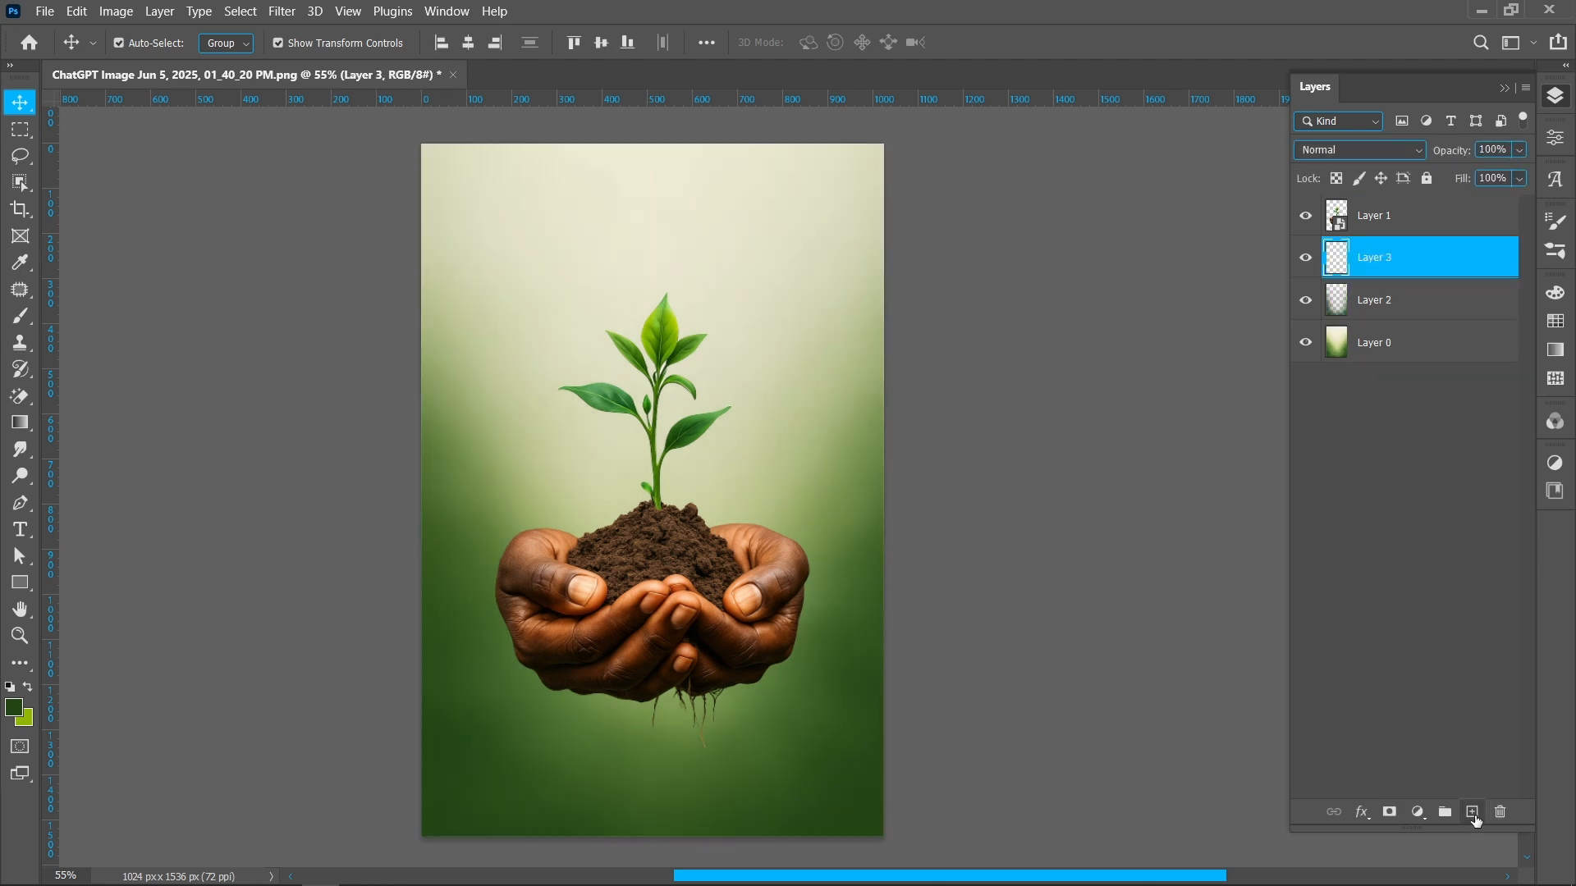
key("i")
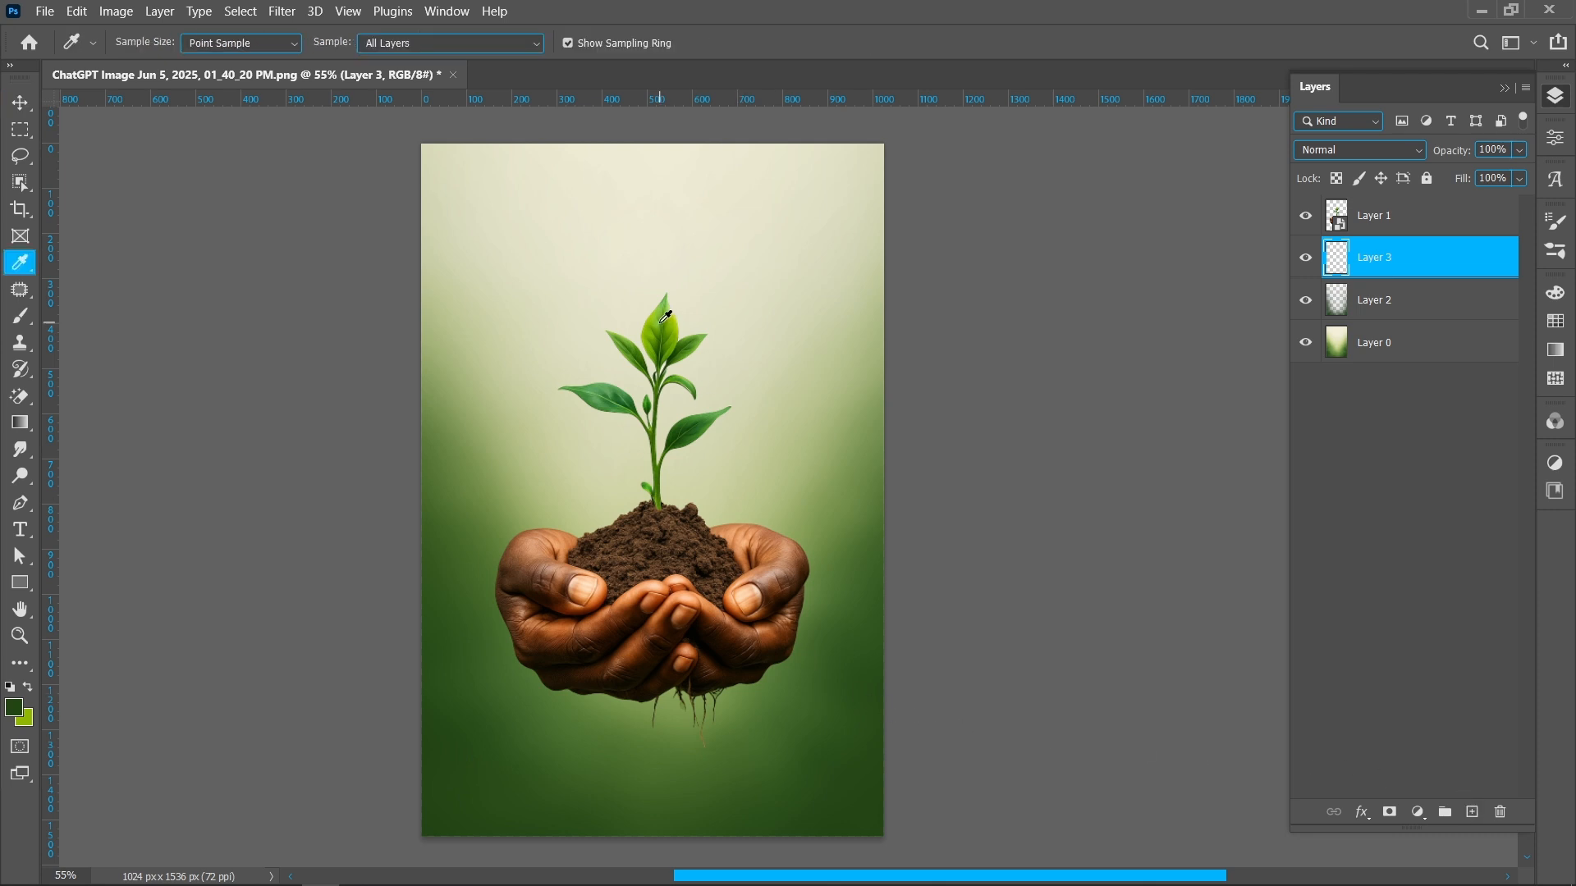
key("b")
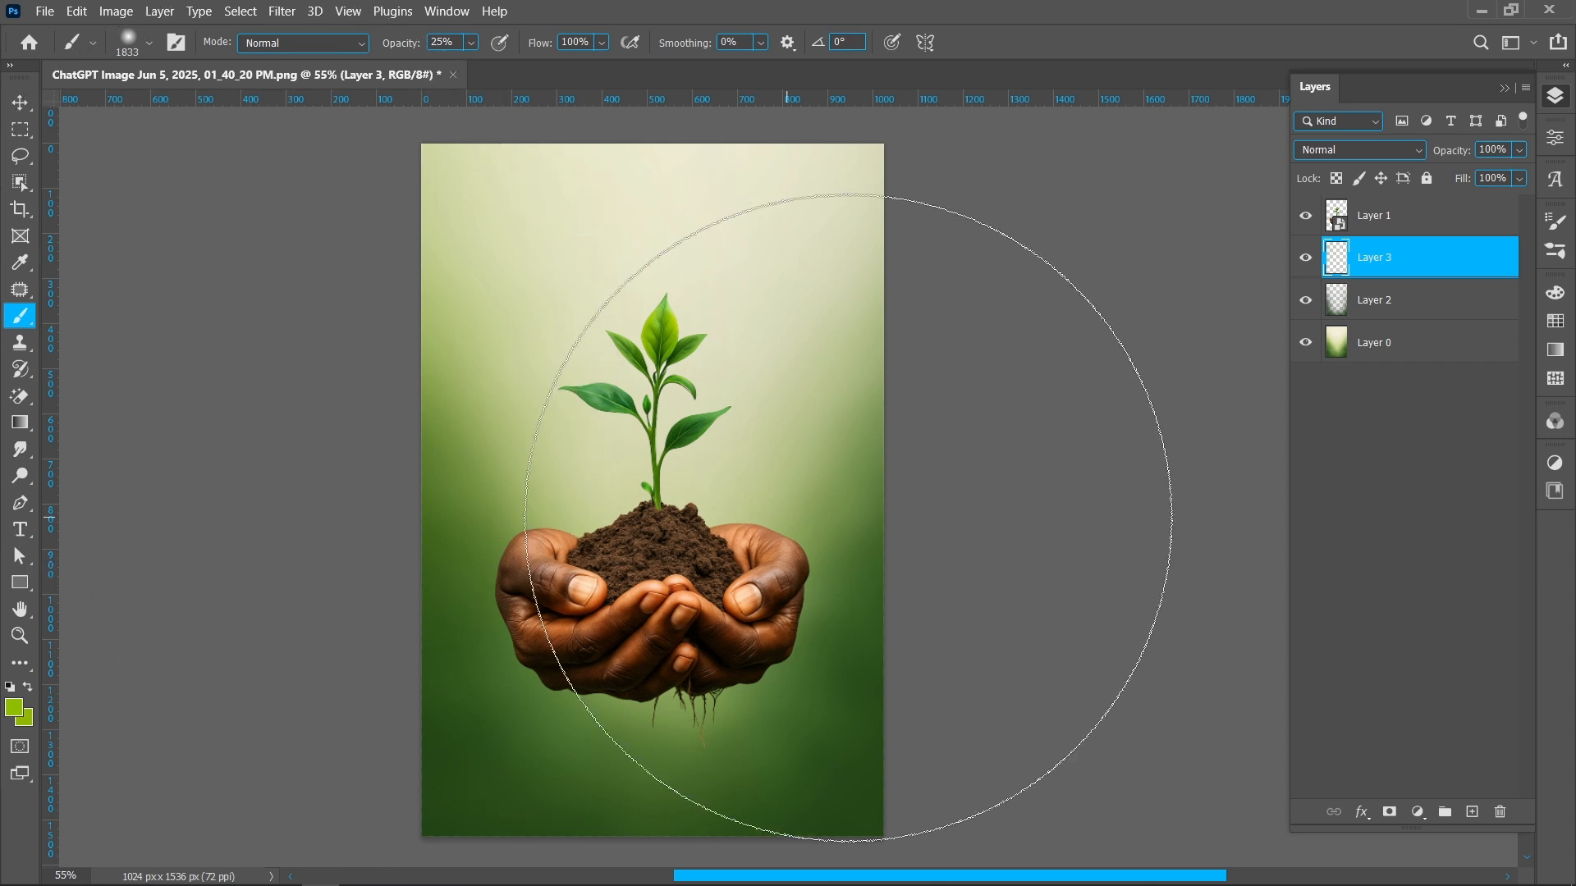
left_click_drag(694, 507, 432, 542)
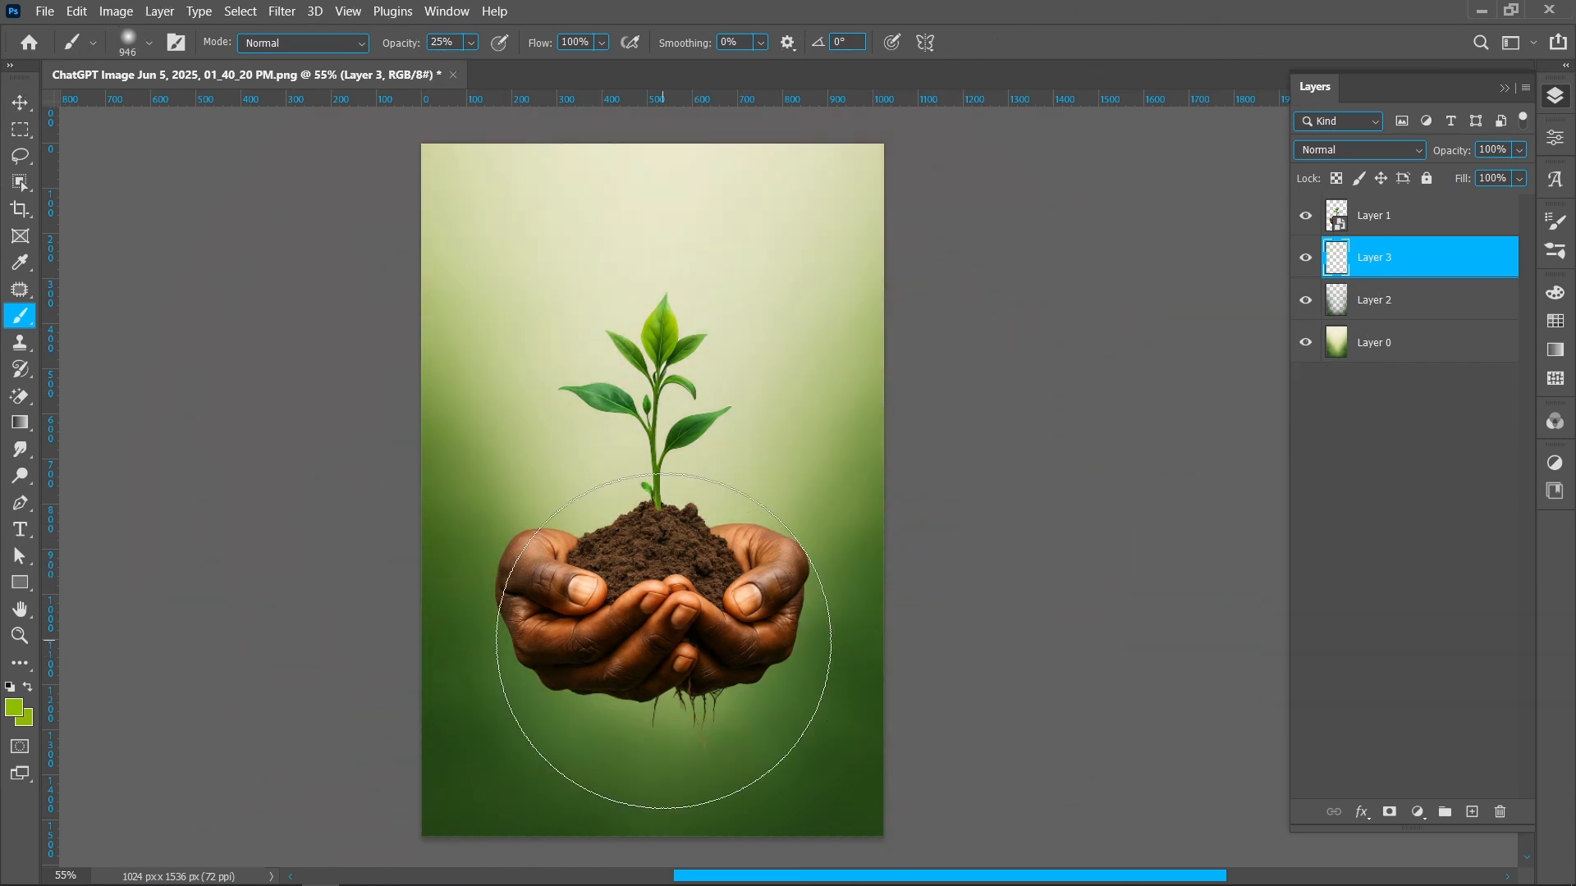
key("v")
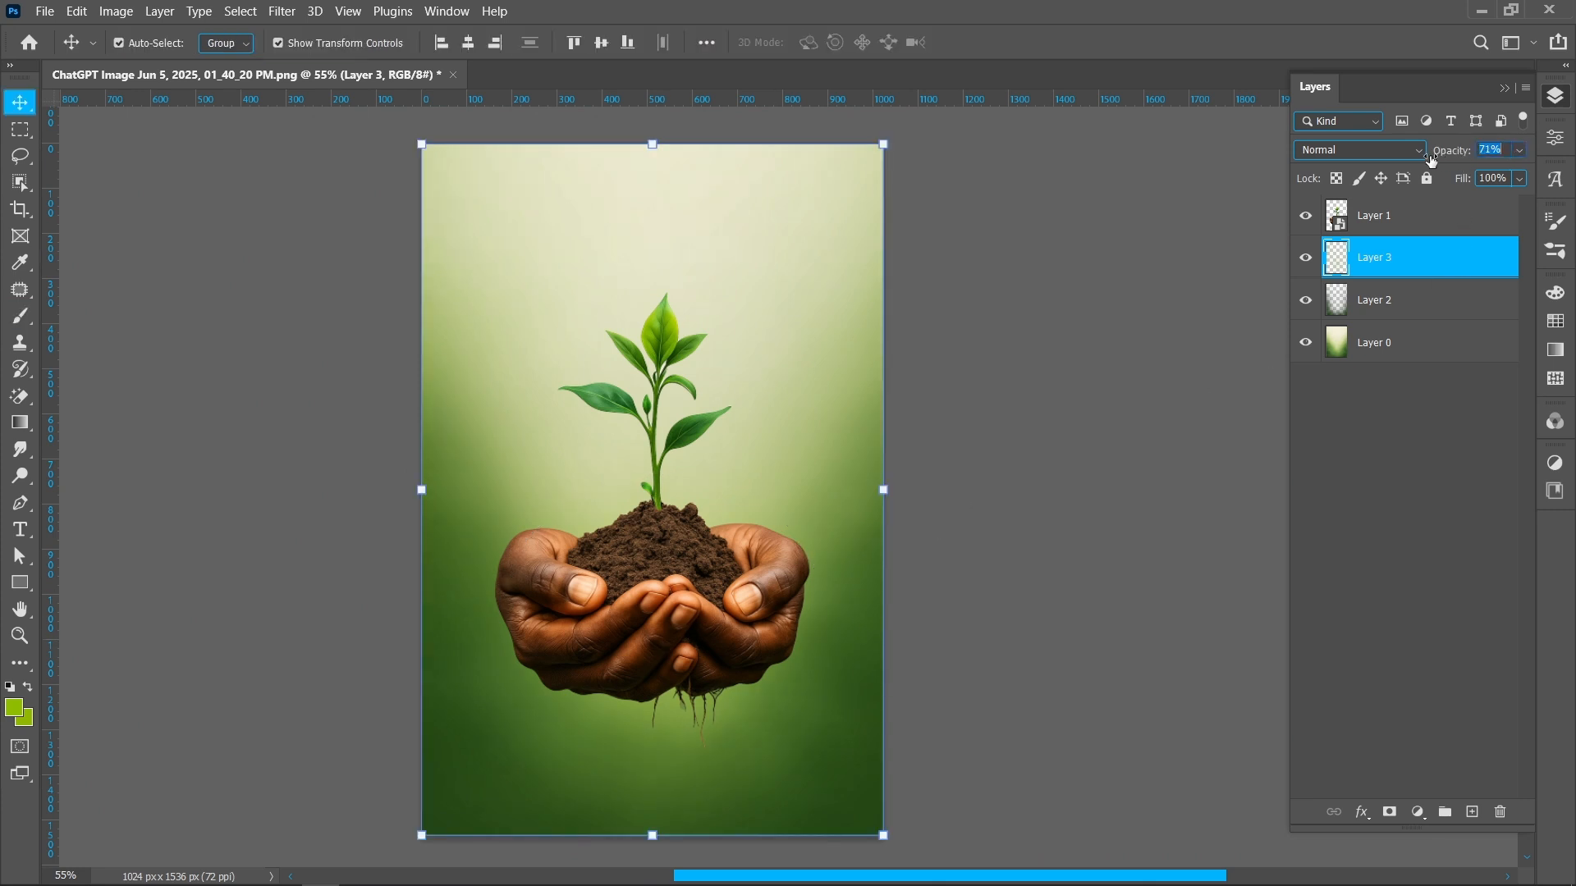
left_click(1057, 526)
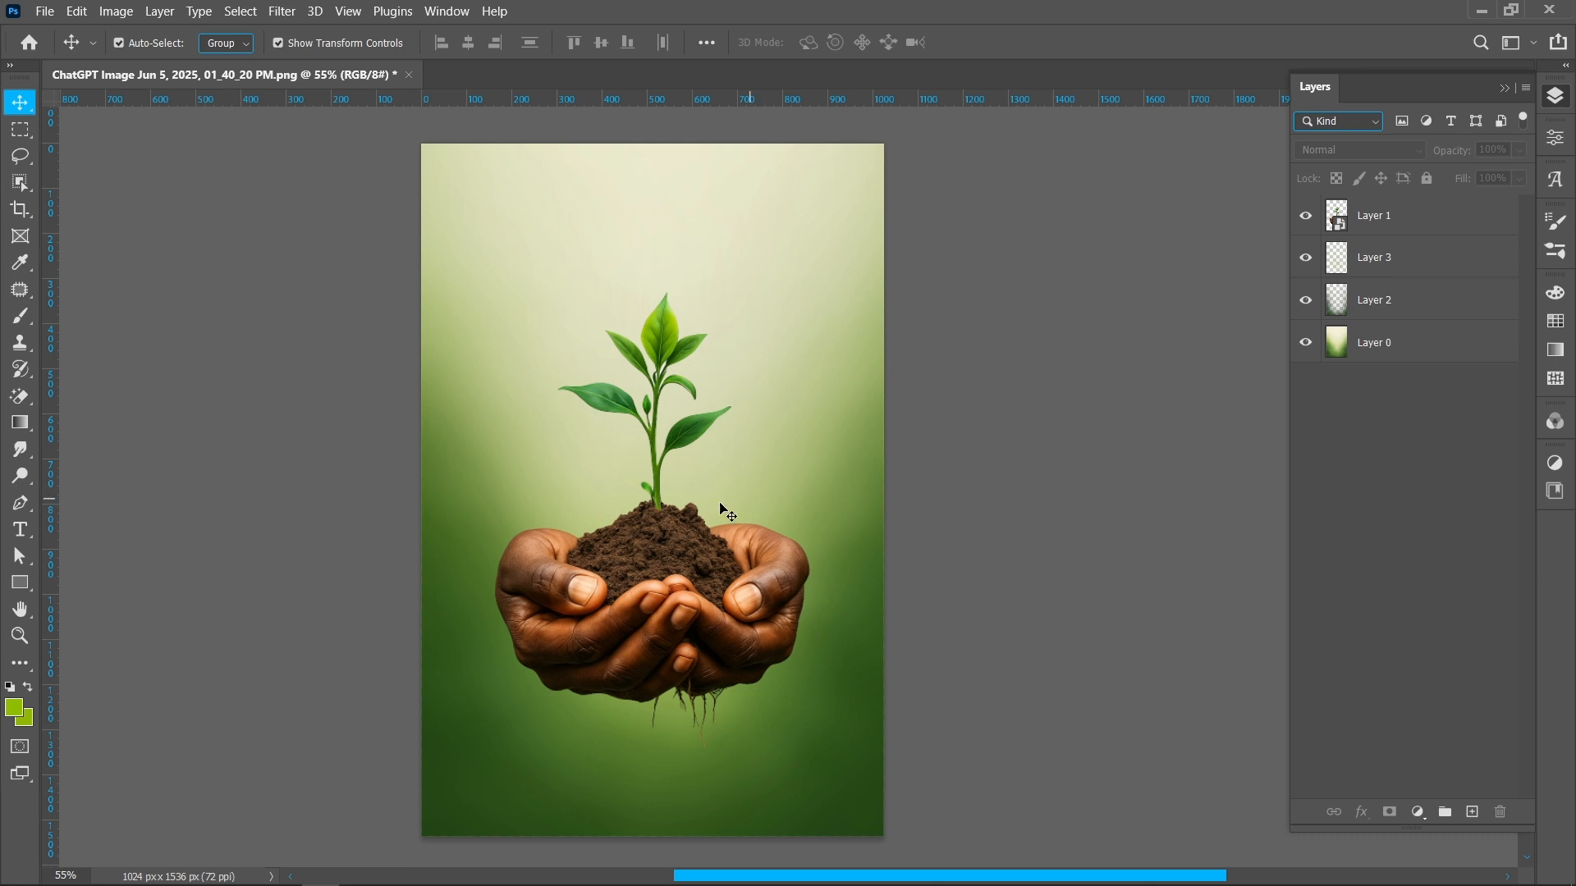
Apply a Gaussian Blur smart filter with a radius of 1.2 pixels to the plant-and-hands layer
left_click(1413, 227)
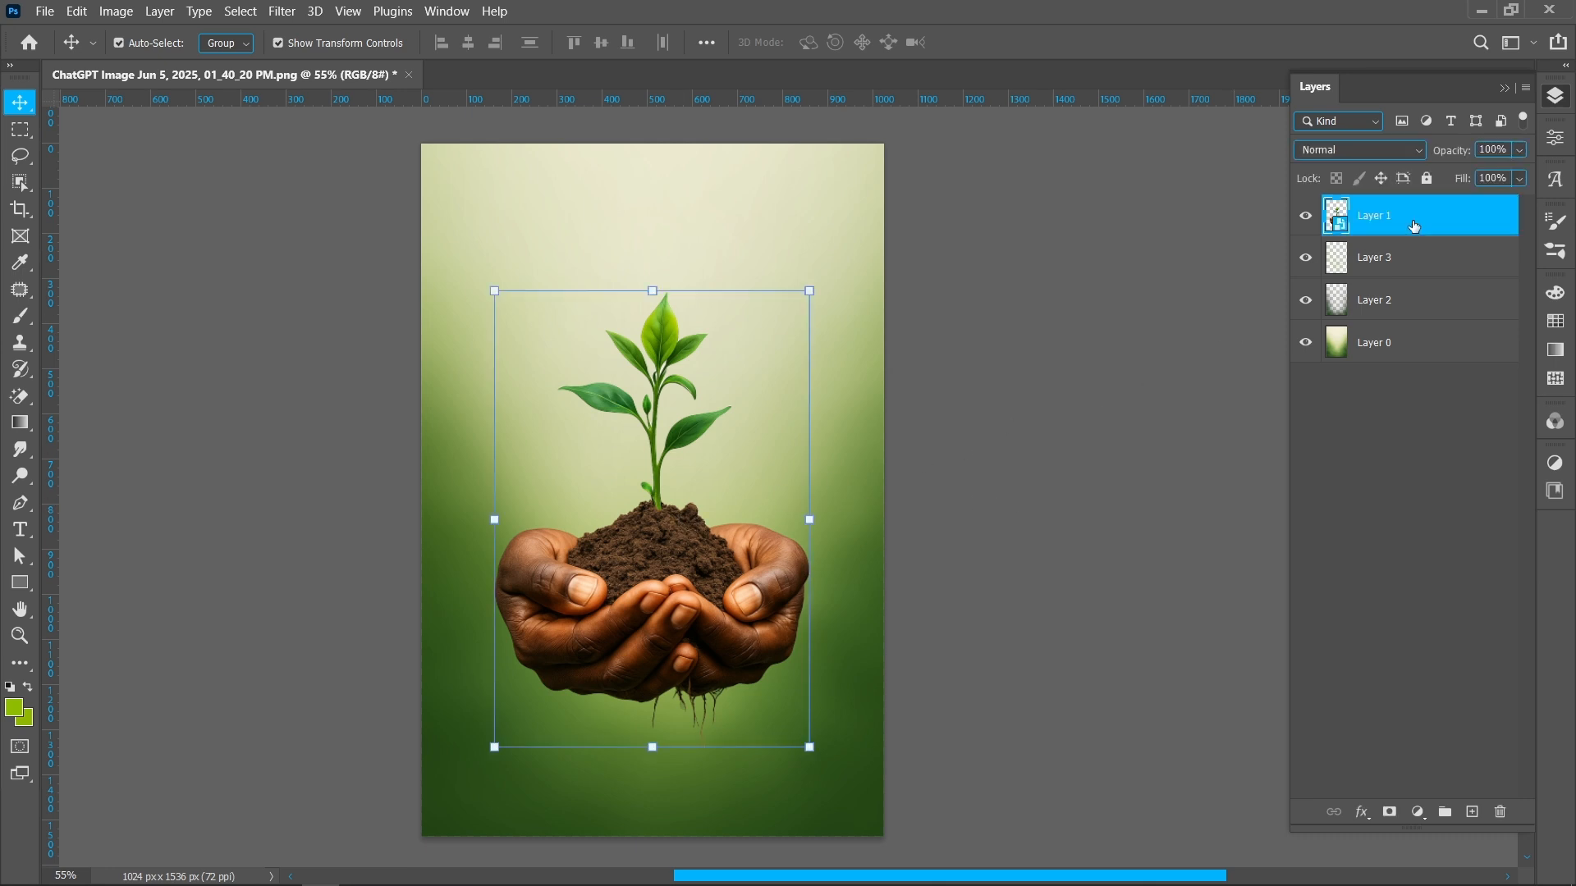
left_click(279, 12)
mouse_move(460, 256)
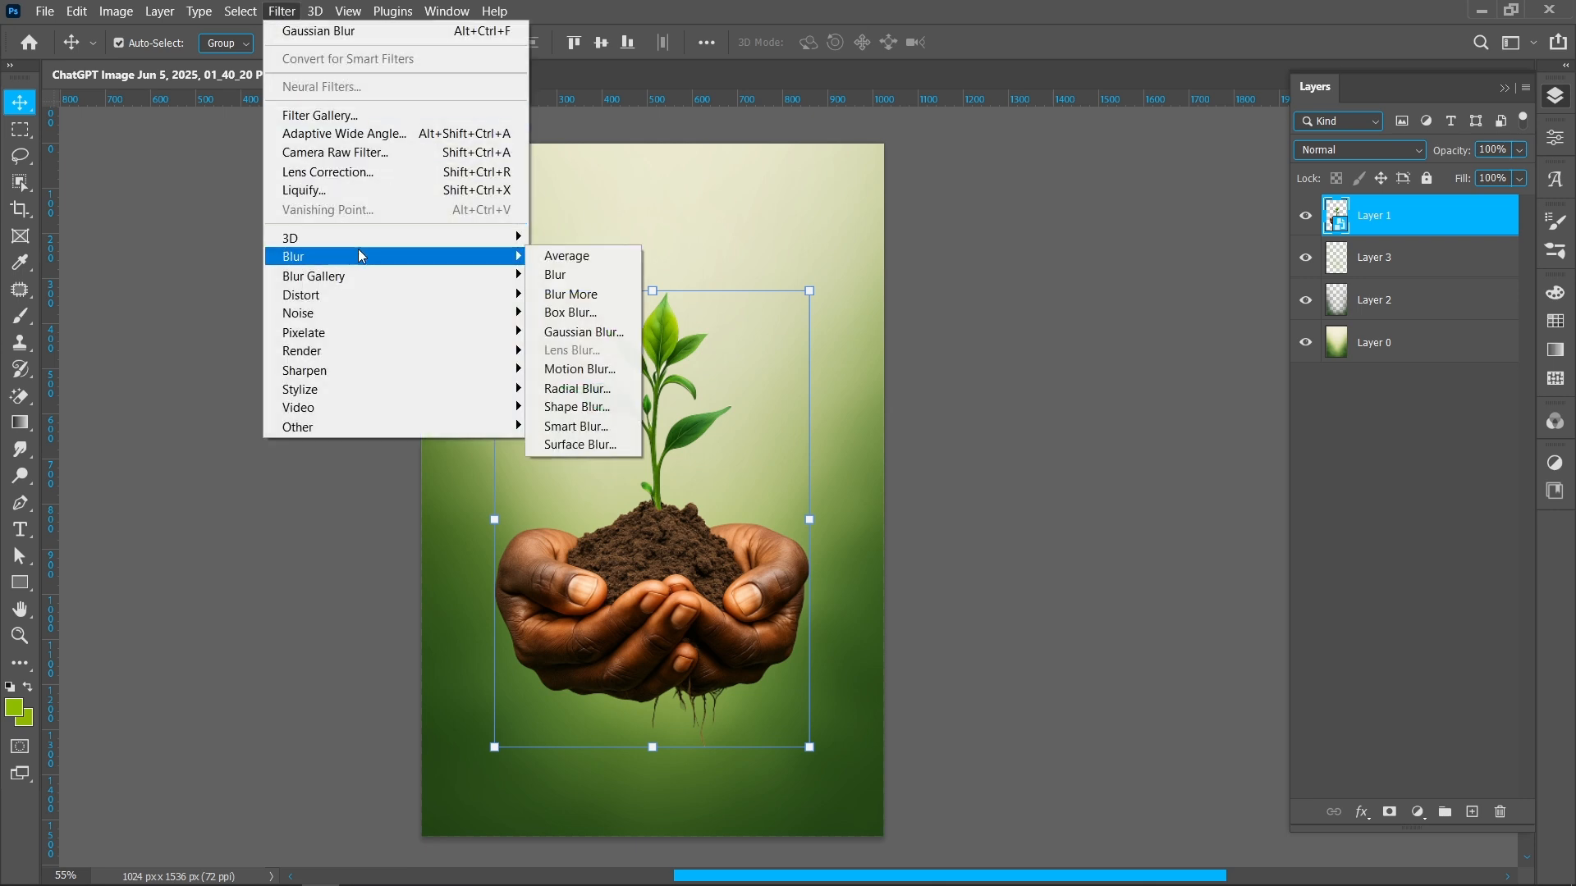
left_click(608, 332)
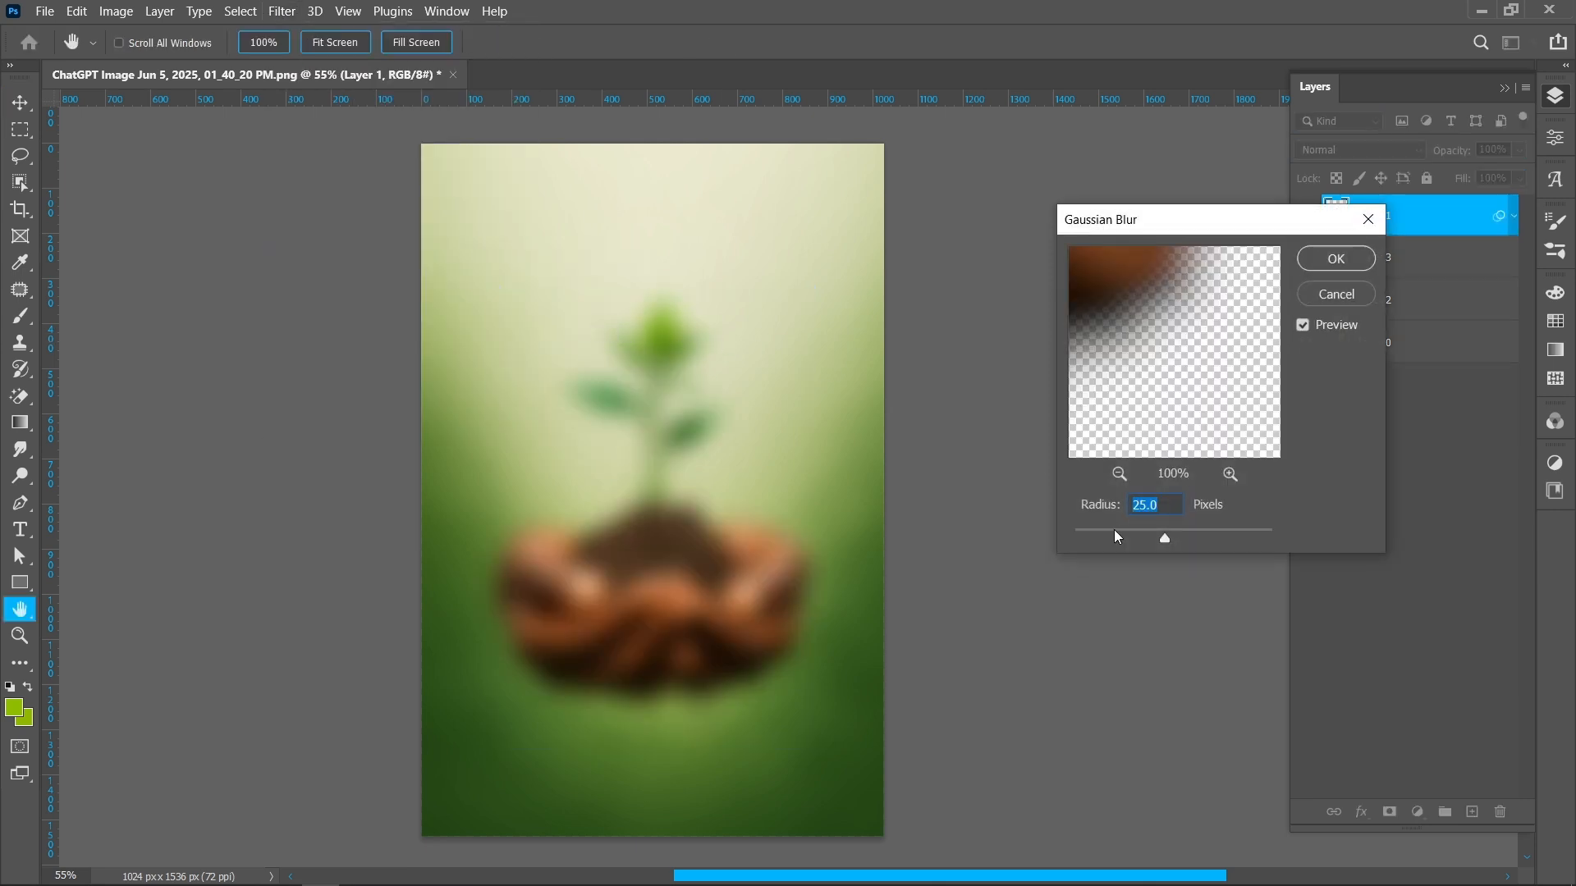
left_click_drag(1088, 536, 1087, 537)
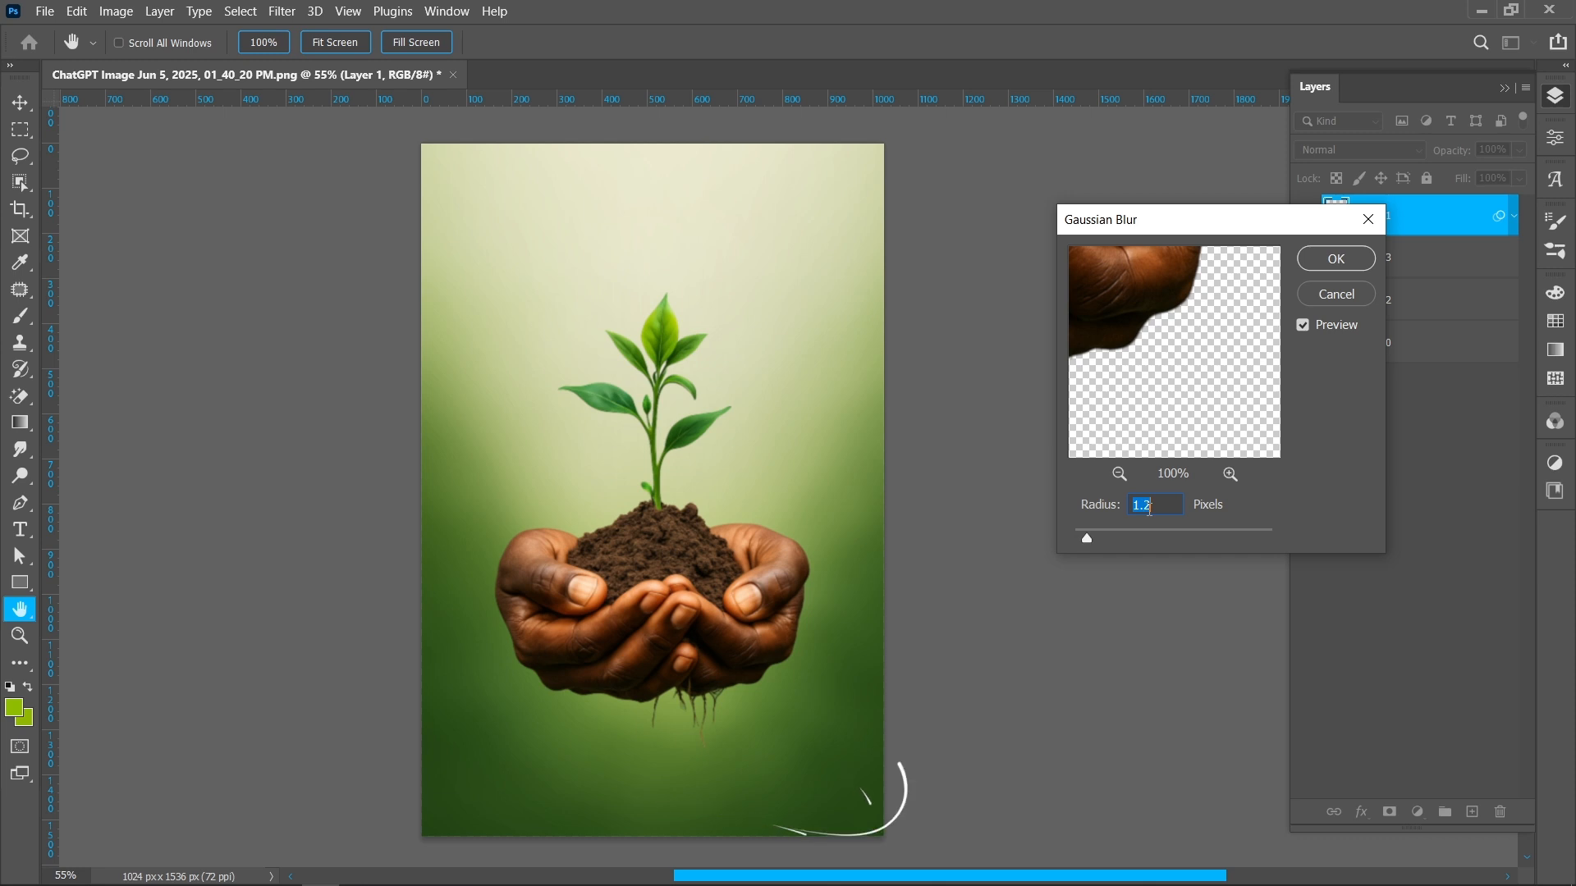
left_click(1354, 262)
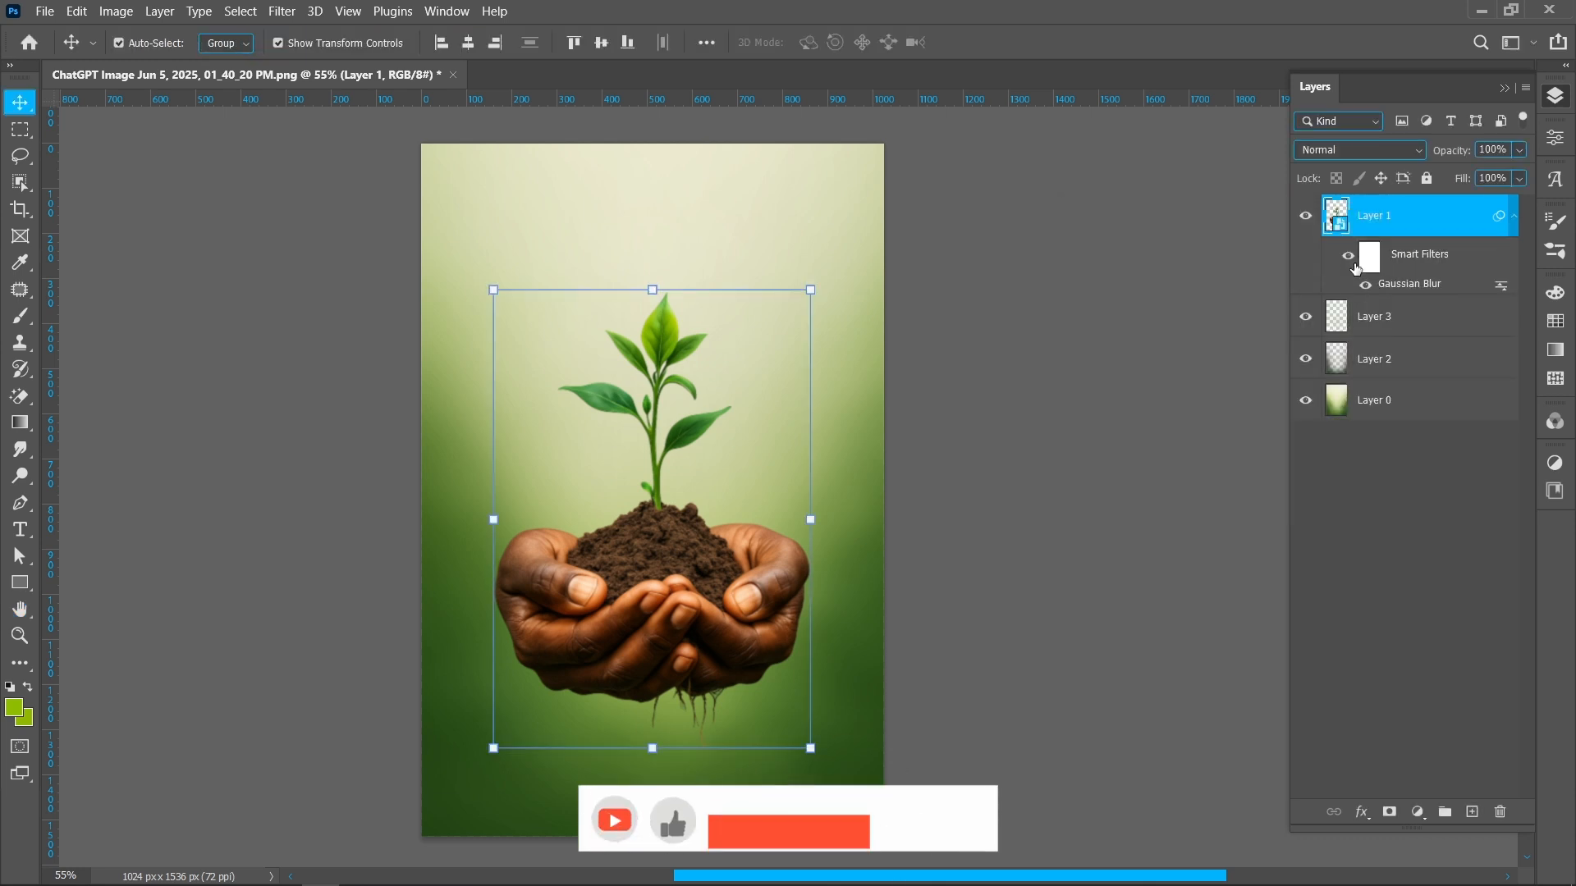
Paint black on the blur filter mask over the plant at 50% brush opacity to keep it sharp
left_click(1364, 261)
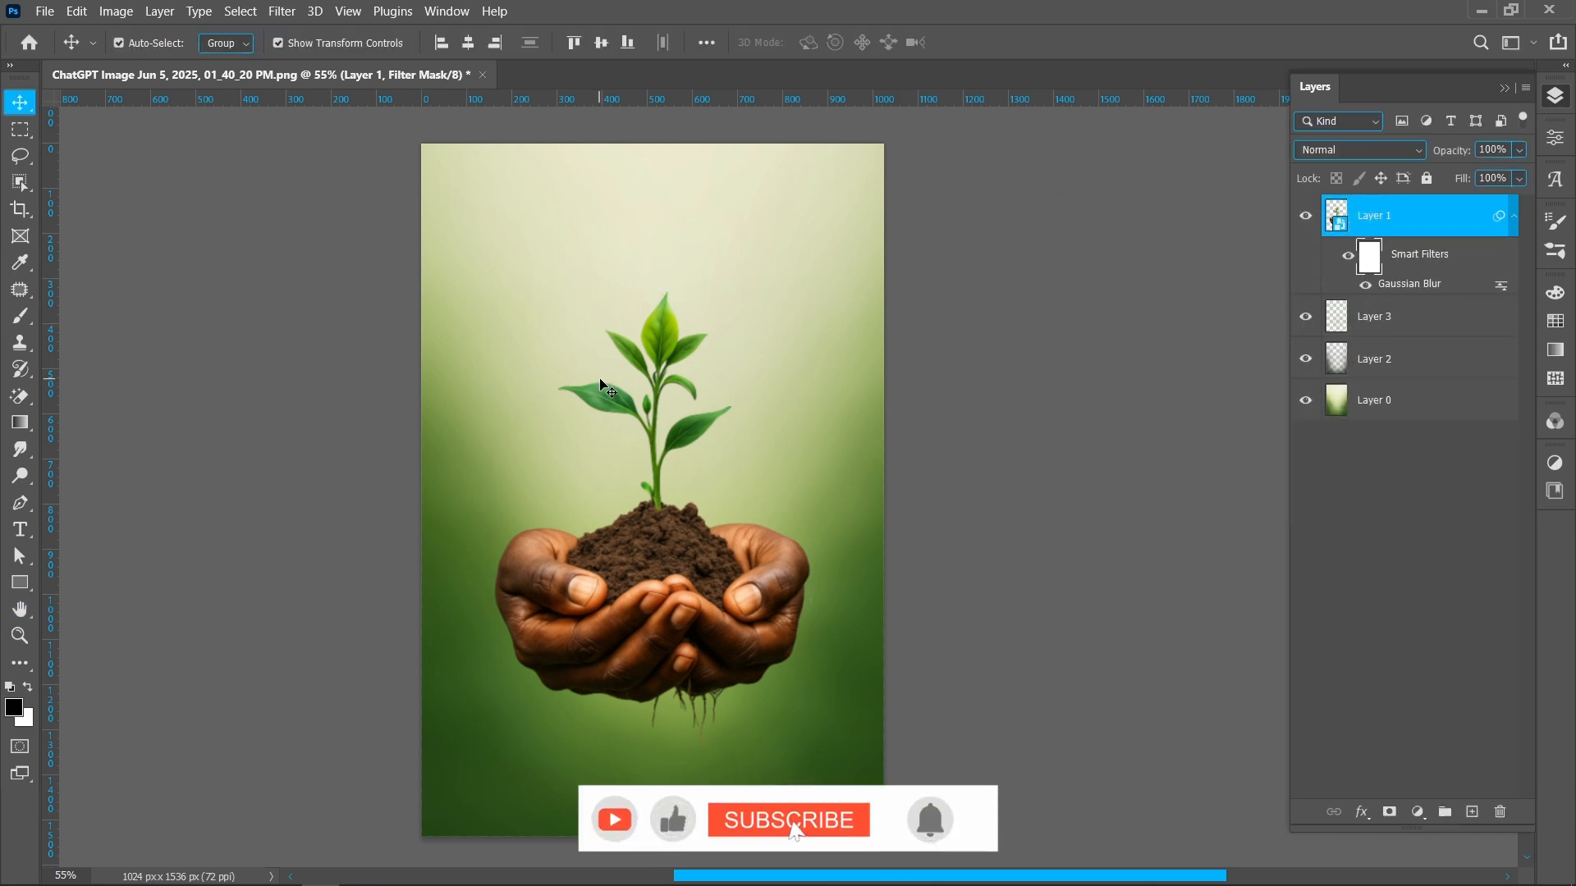
key("b")
left_click_drag(660, 365, 609, 370)
left_click_drag(403, 46, 656, 47)
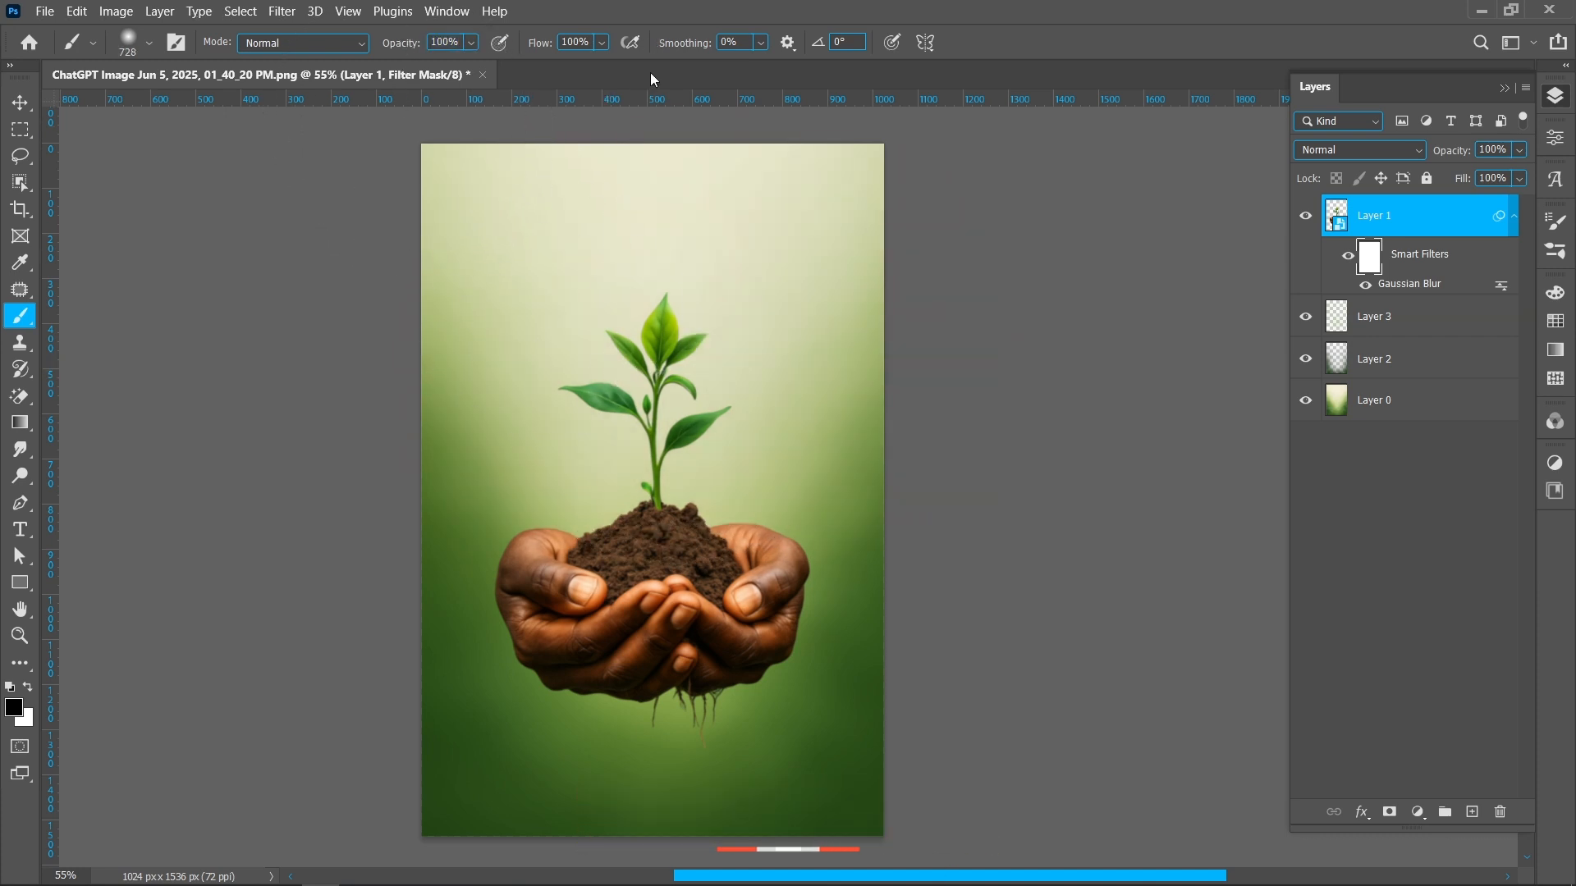
left_click(653, 384)
mouse_move(653, 385)
left_mouse_down()
mouse_move(644, 445)
mouse_move(649, 411)
left_mouse_up()
left_click_drag(662, 317, 763, 319)
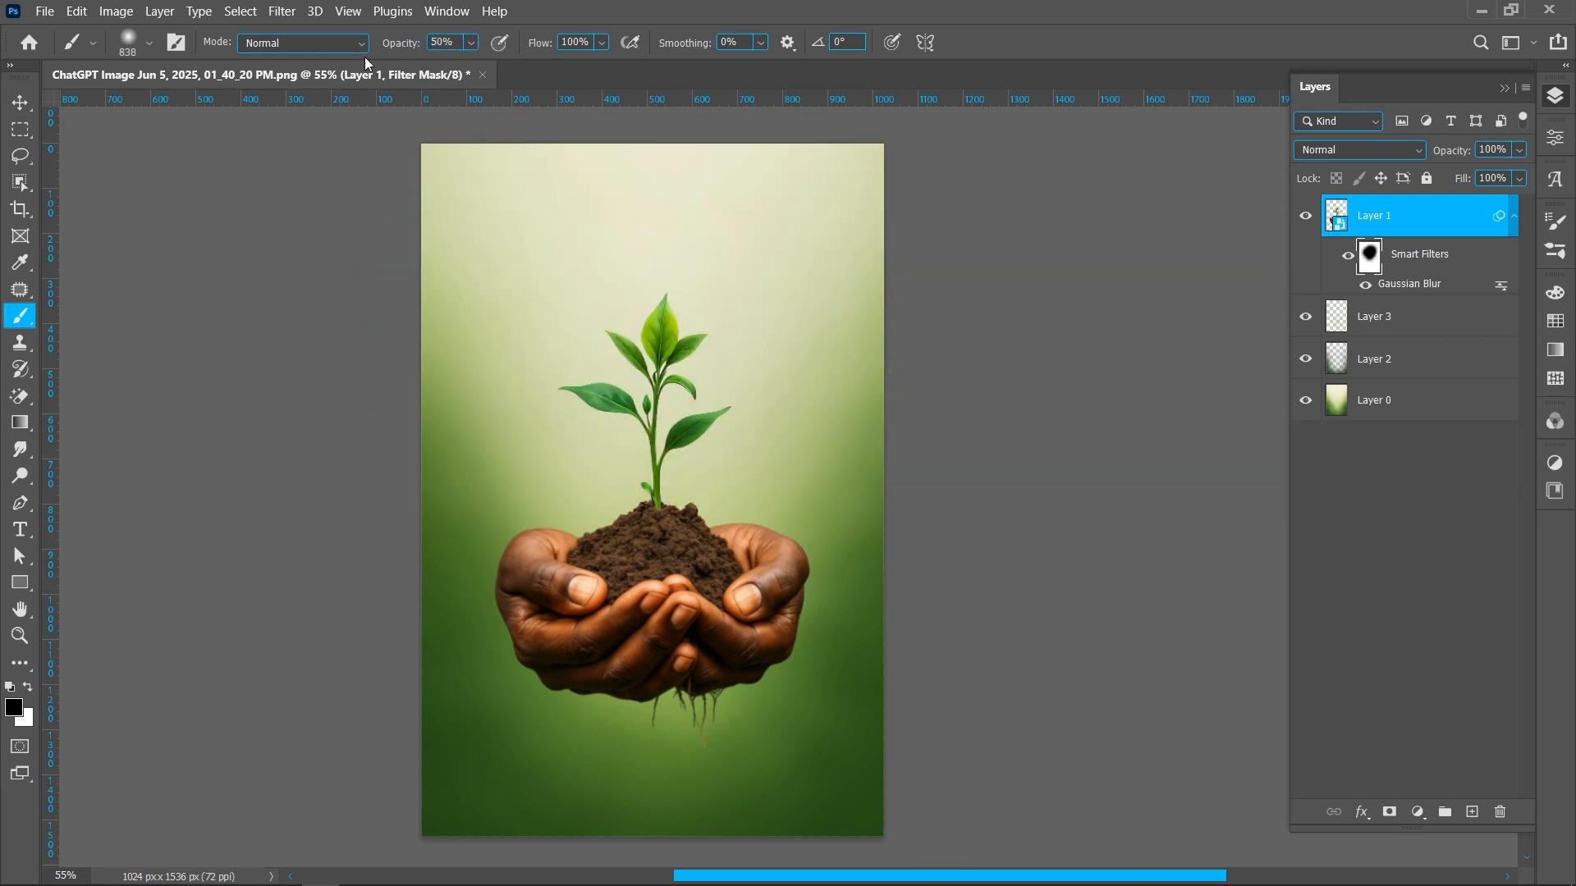
left_click_drag(644, 377, 686, 387)
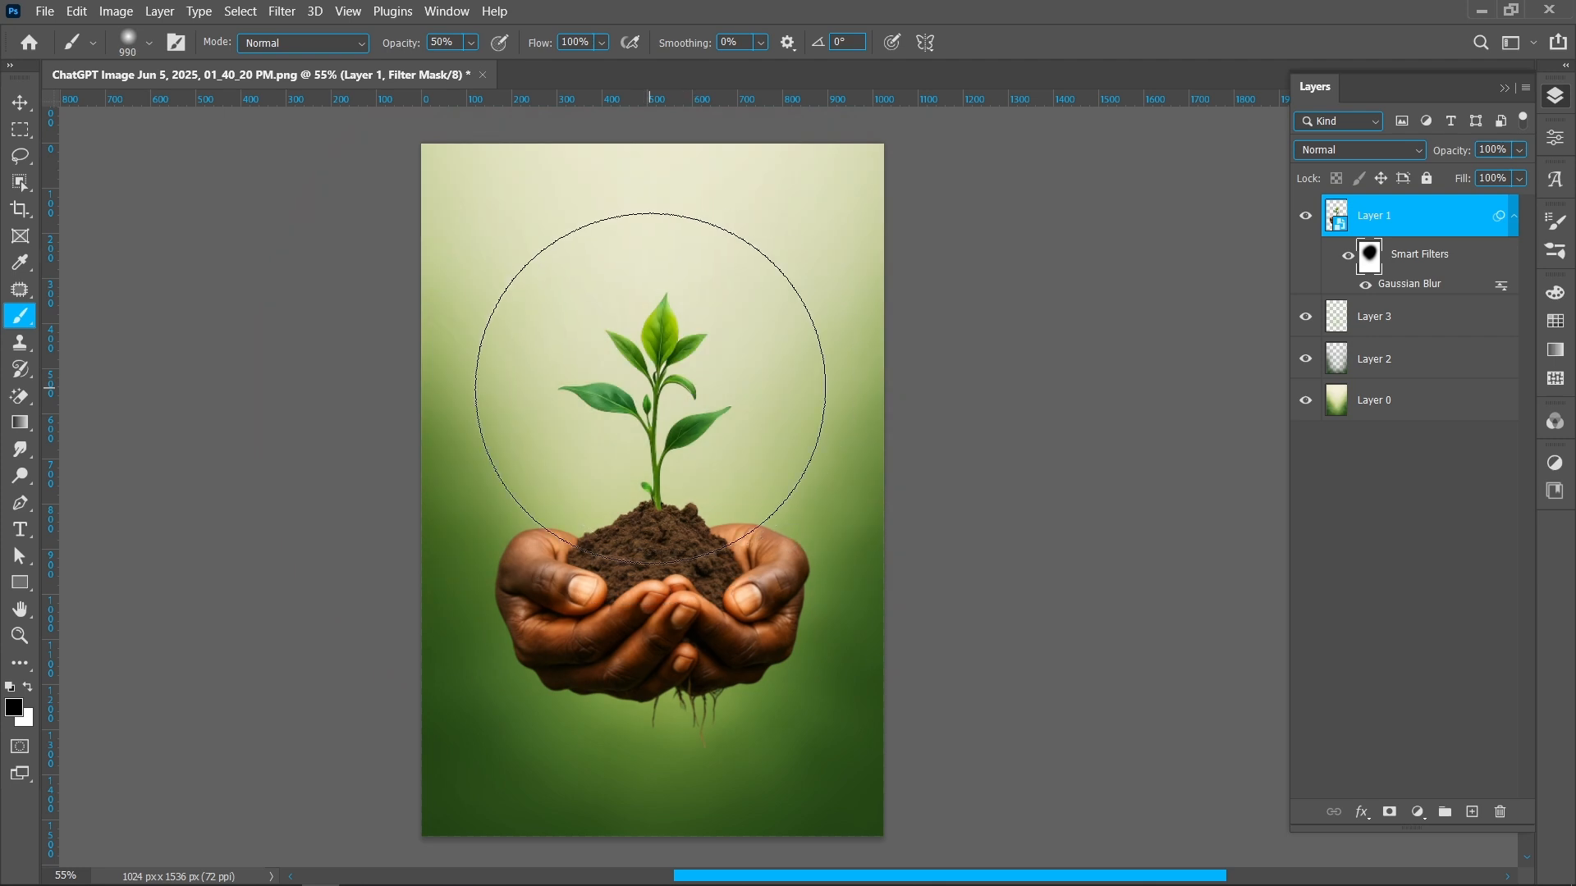
key("v")
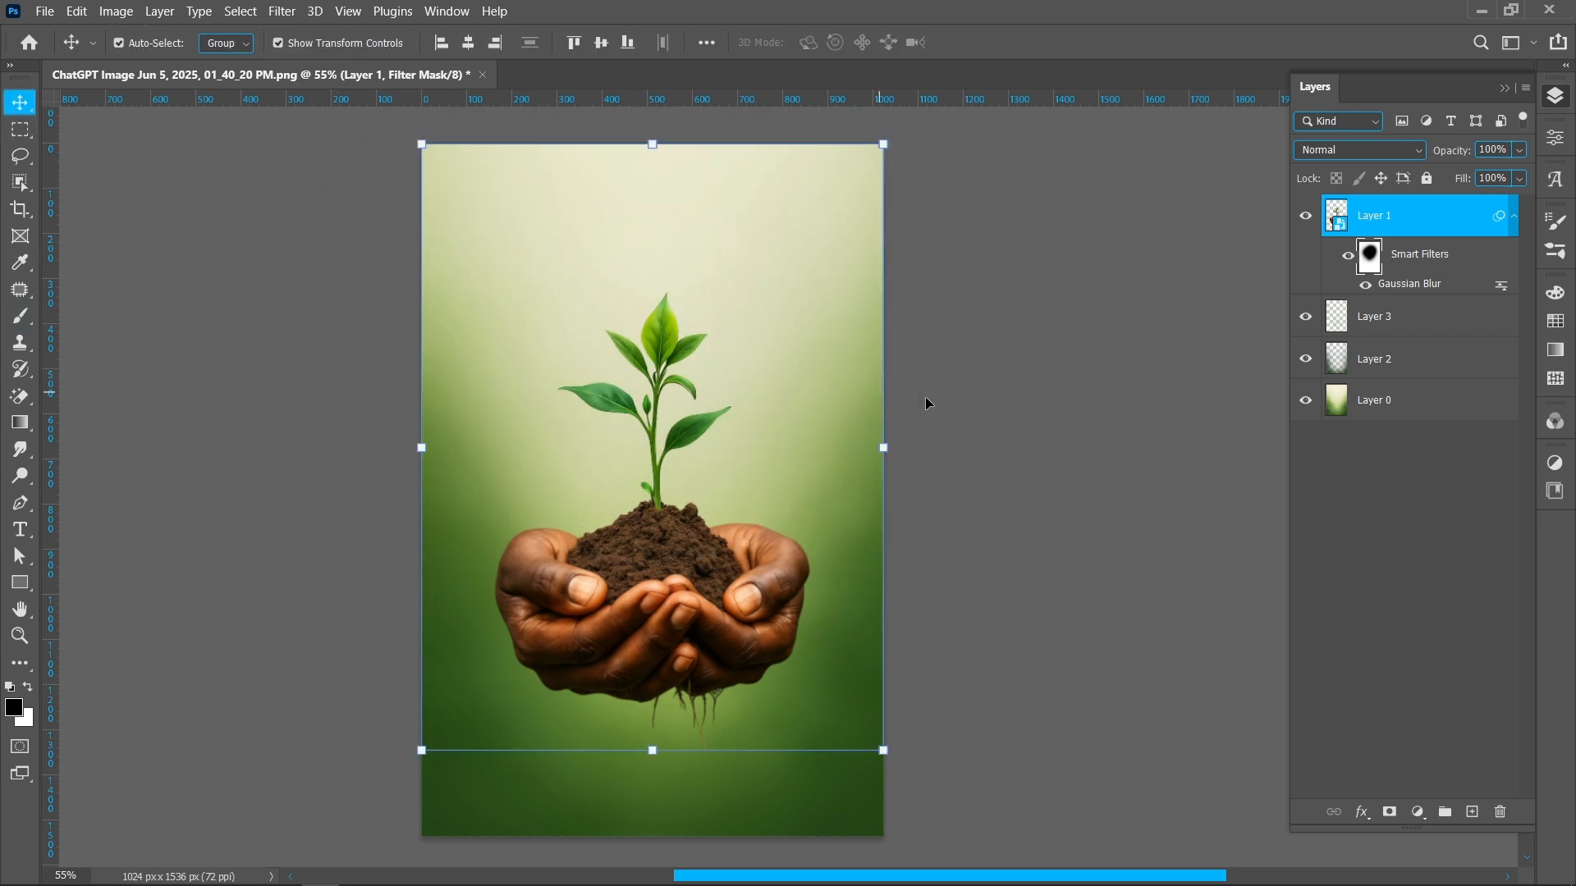
left_click(1516, 216)
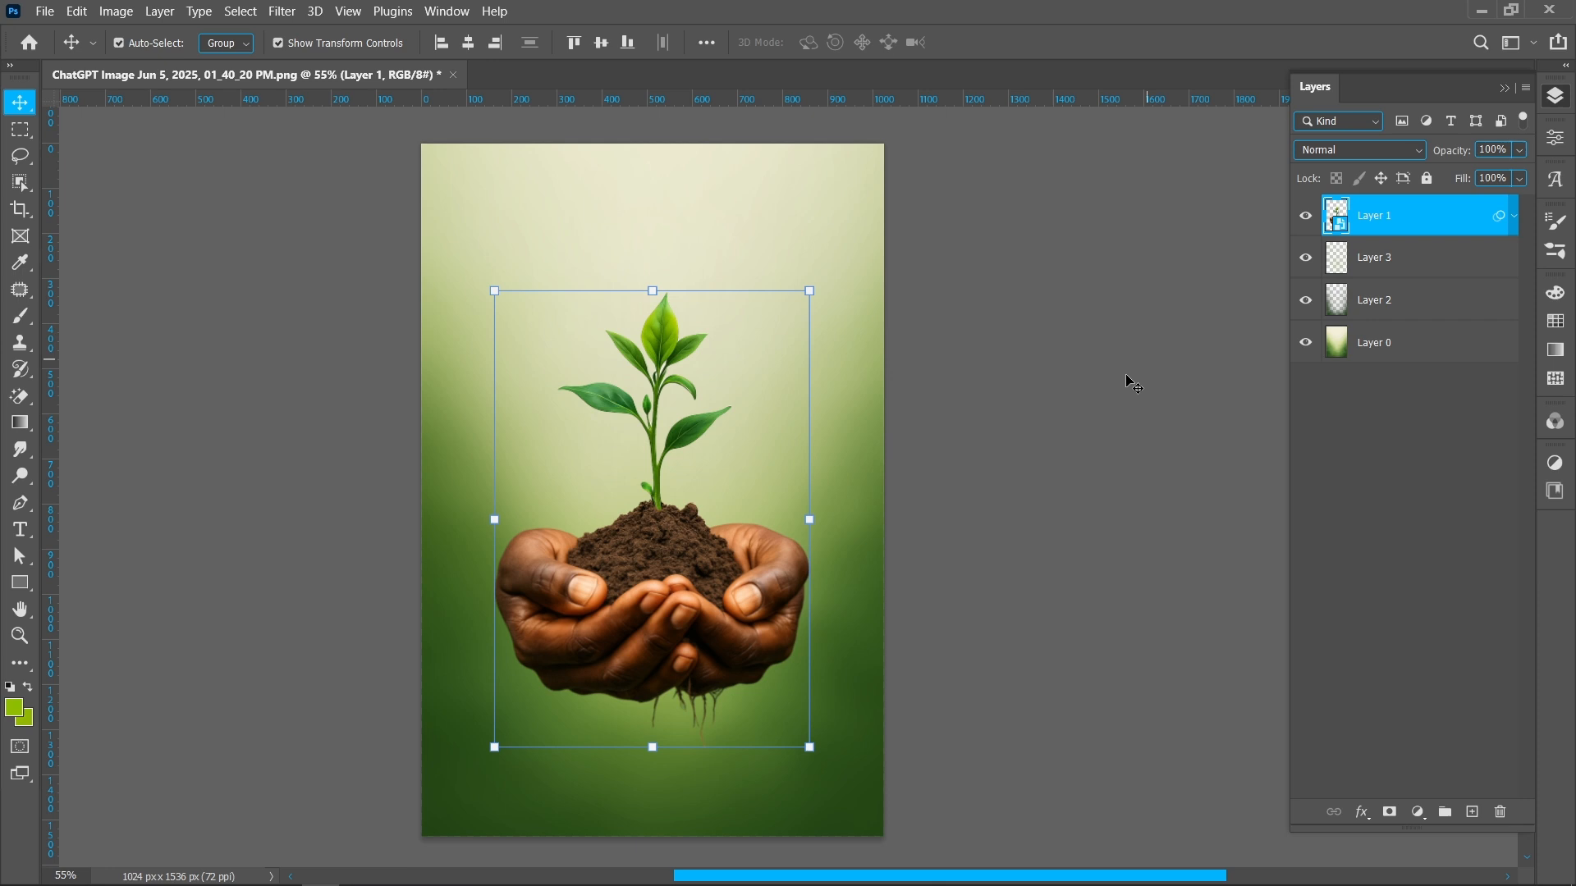
Add a new top layer and set the foreground to a bright yellow-green sampled from the leaves
left_click(1472, 813)
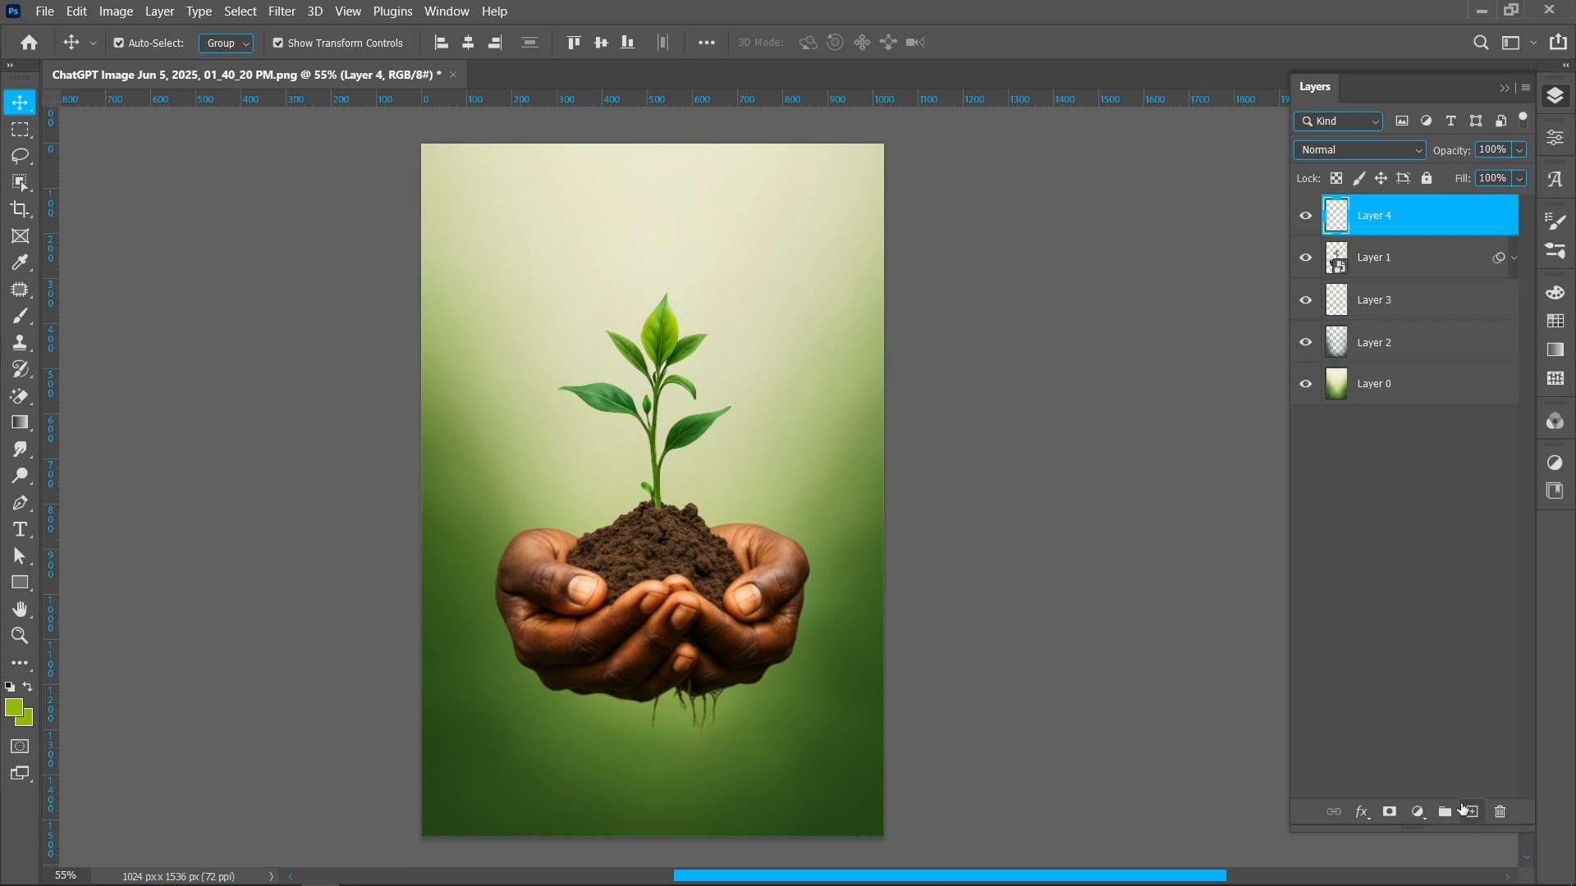
key("i")
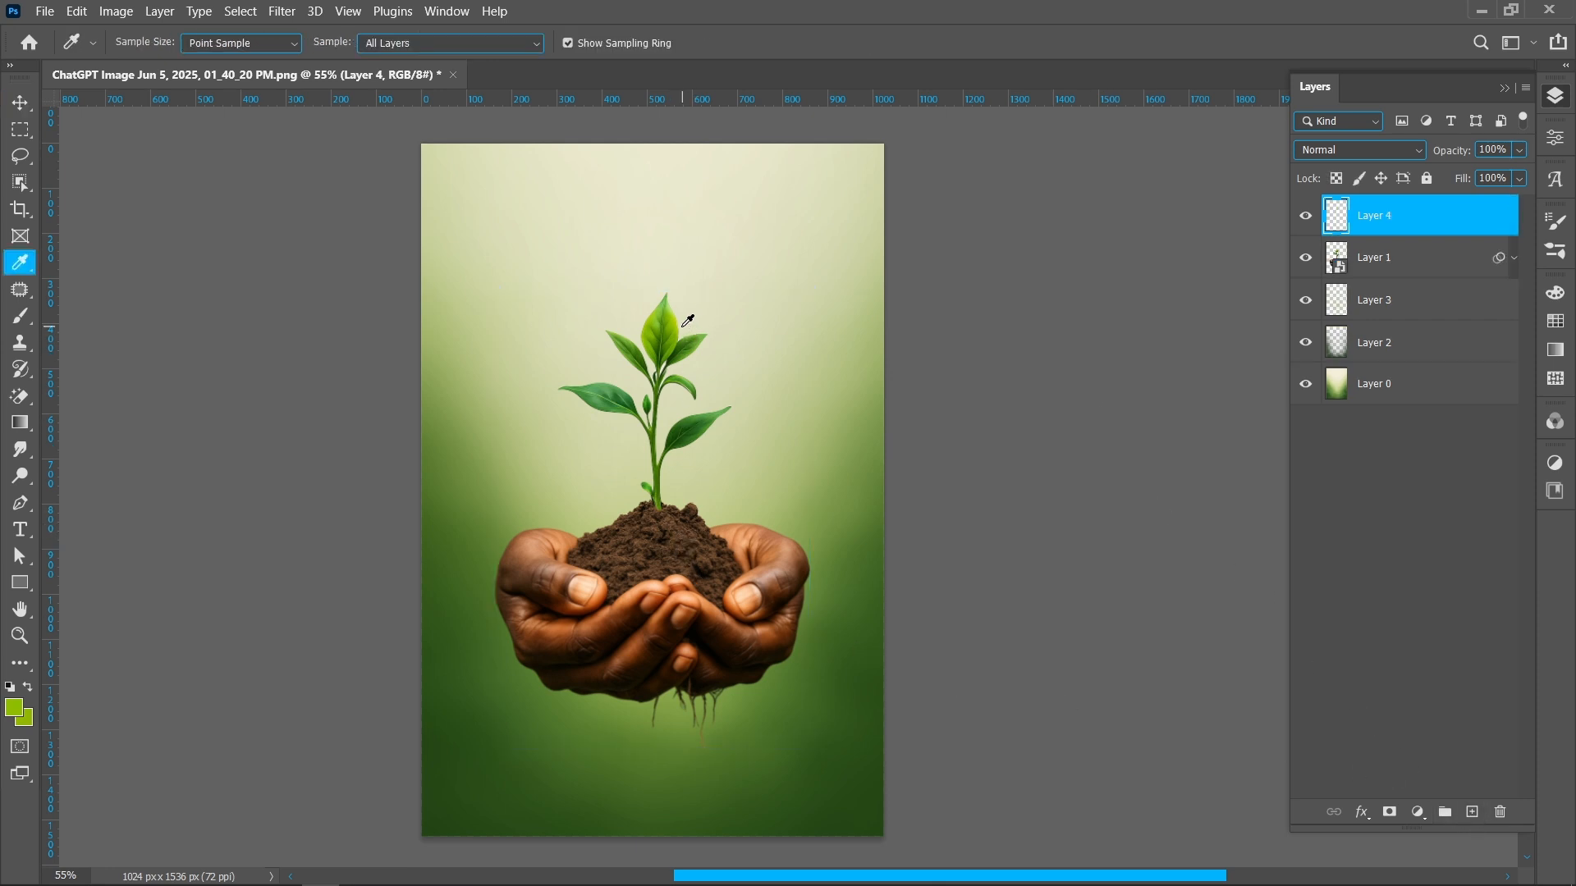
left_click(675, 314)
left_click(16, 712)
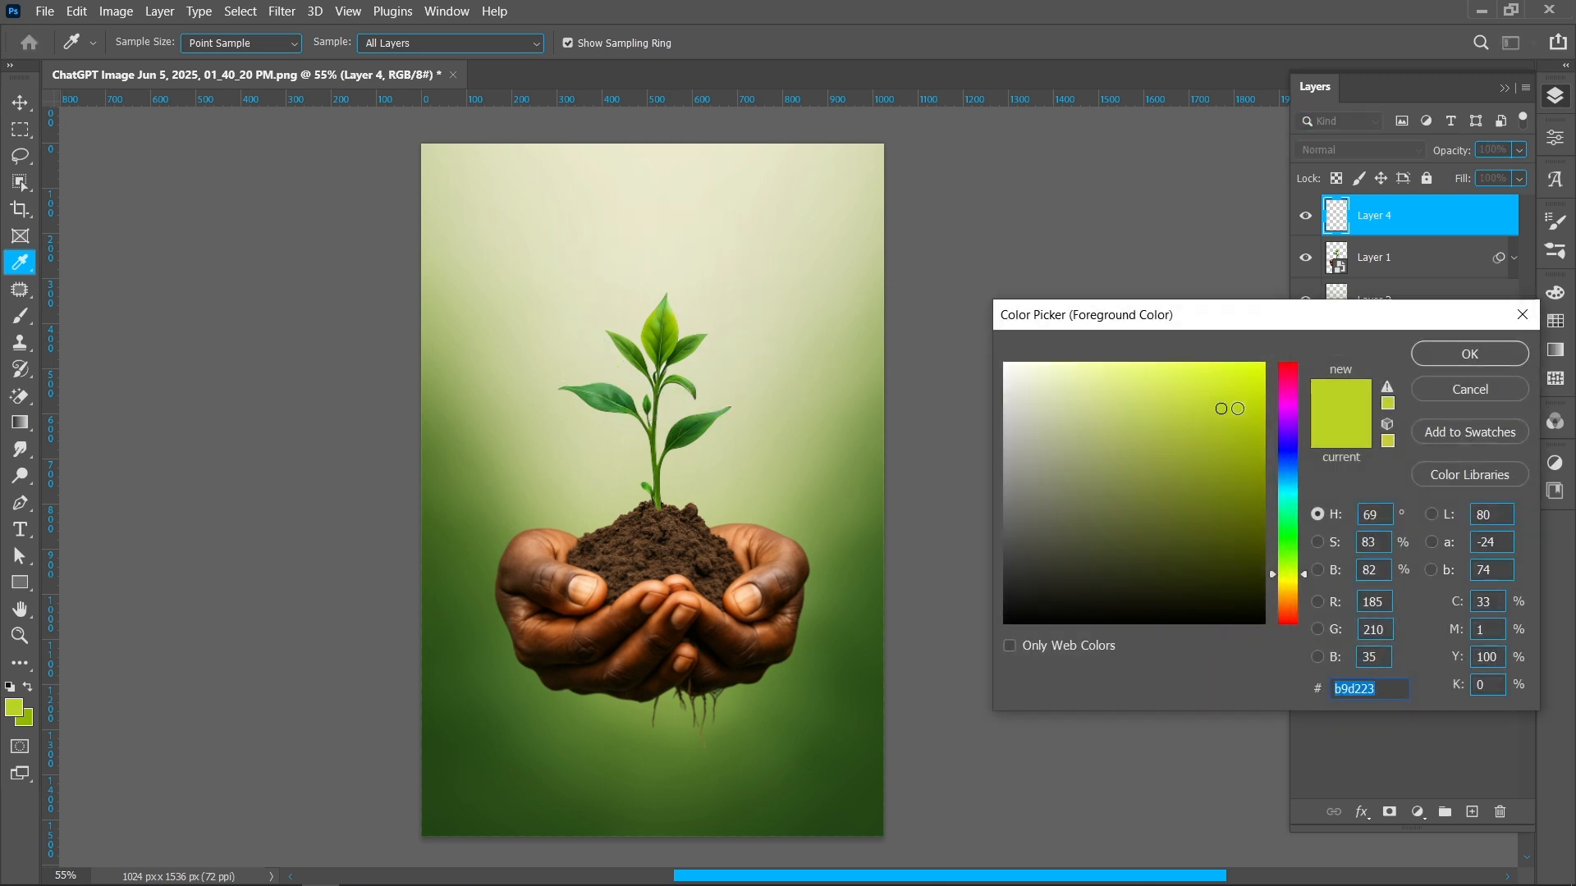
left_click_drag(1228, 410, 1272, 353)
left_click(1469, 355)
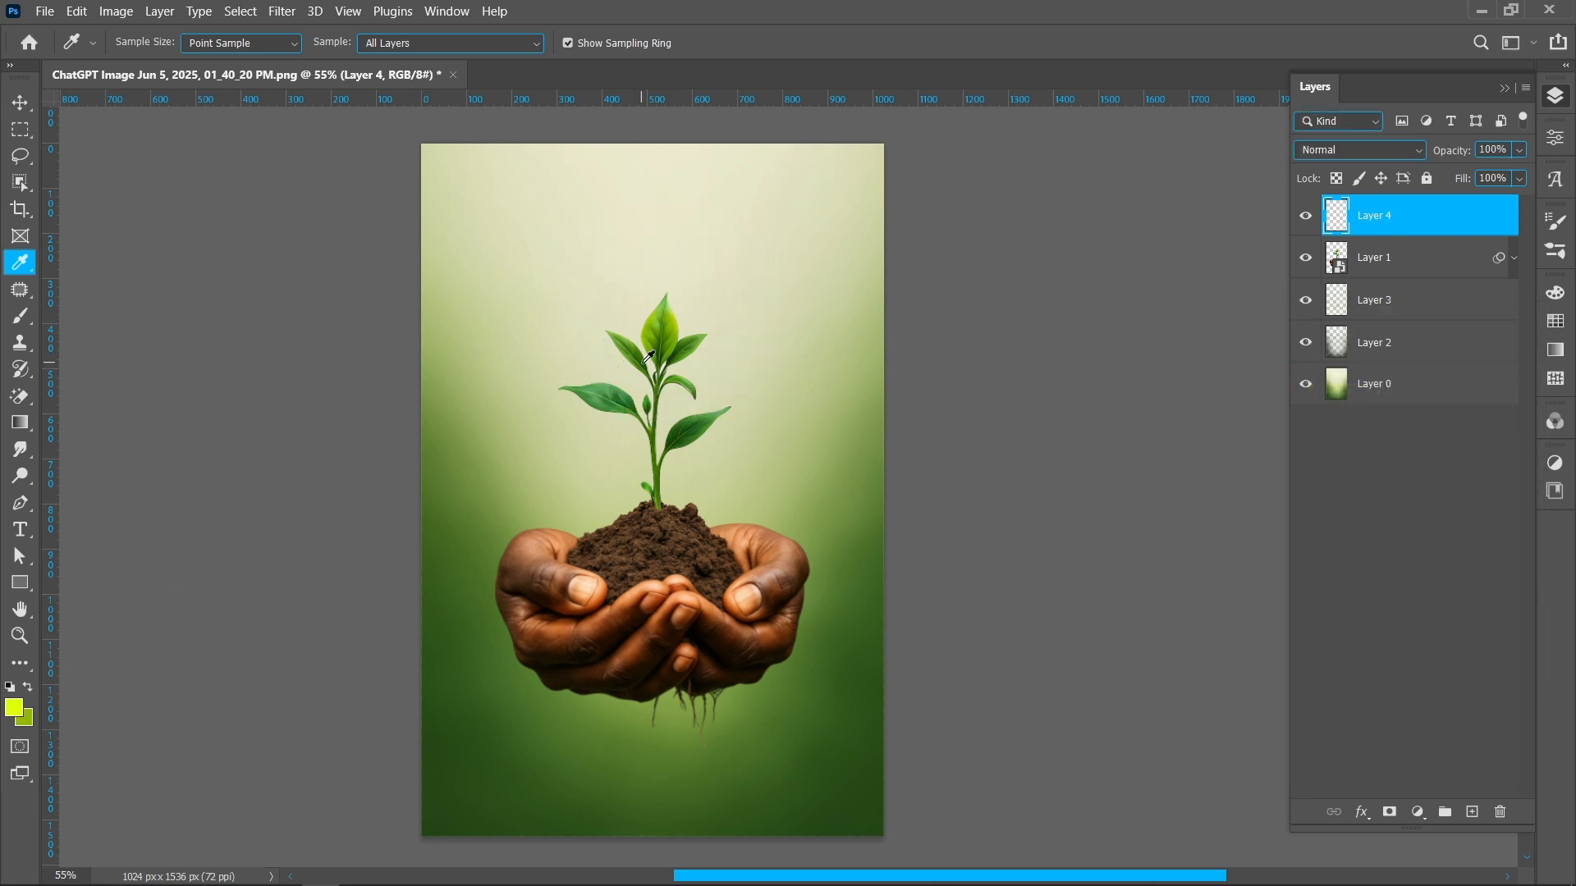
Paint a soft yellow-green glow behind the top leaves of the plant on the new layer
key("b")
left_click_drag(679, 338, 473, 378)
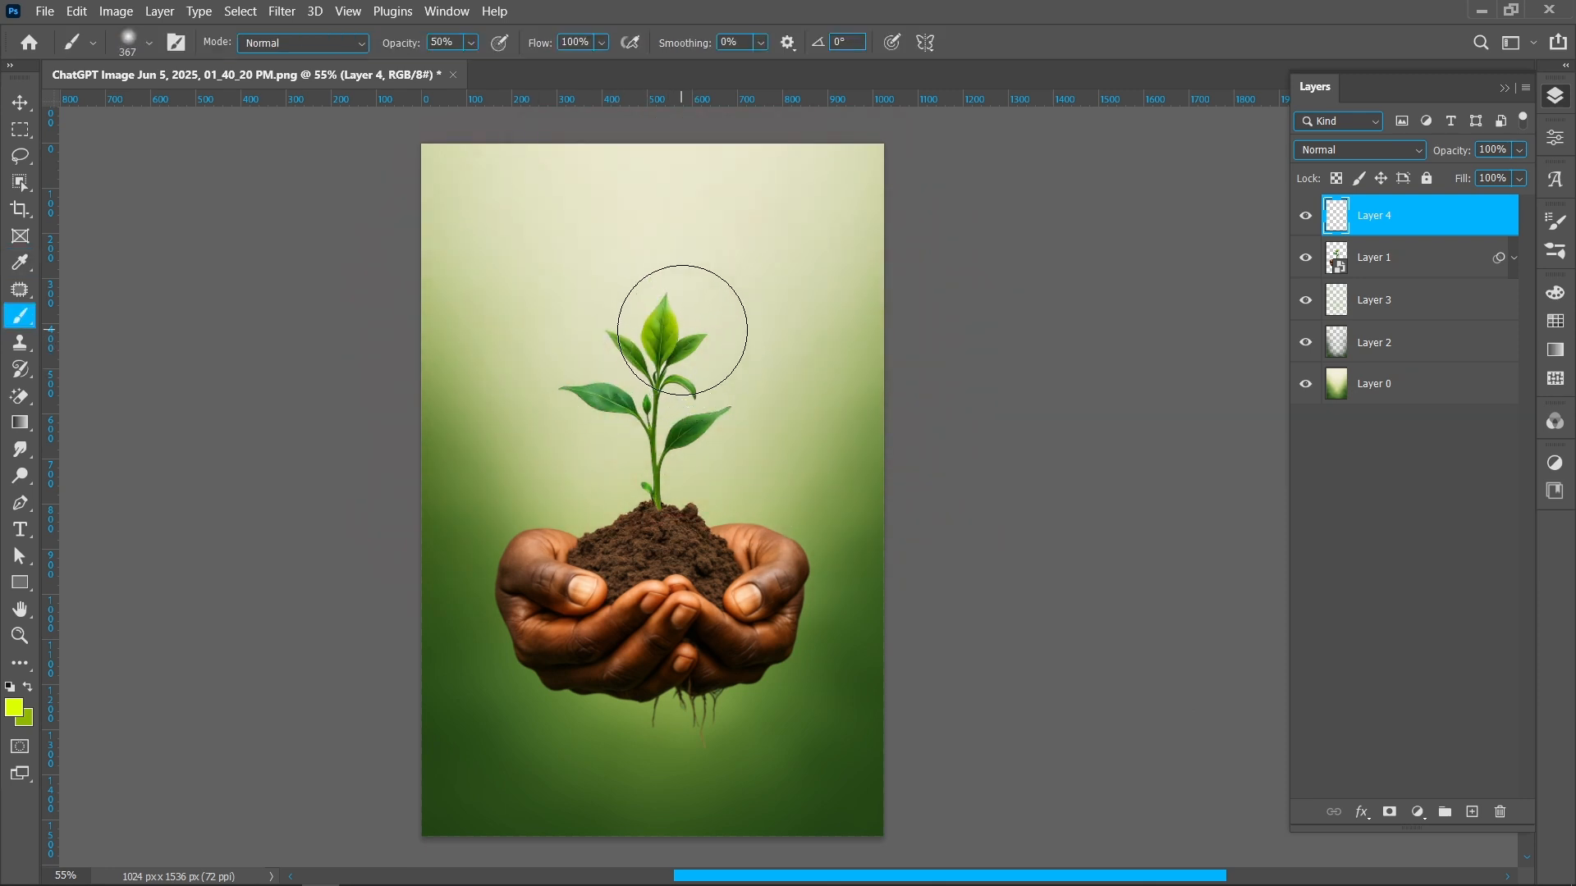
scroll(682, 330, "up", 5)
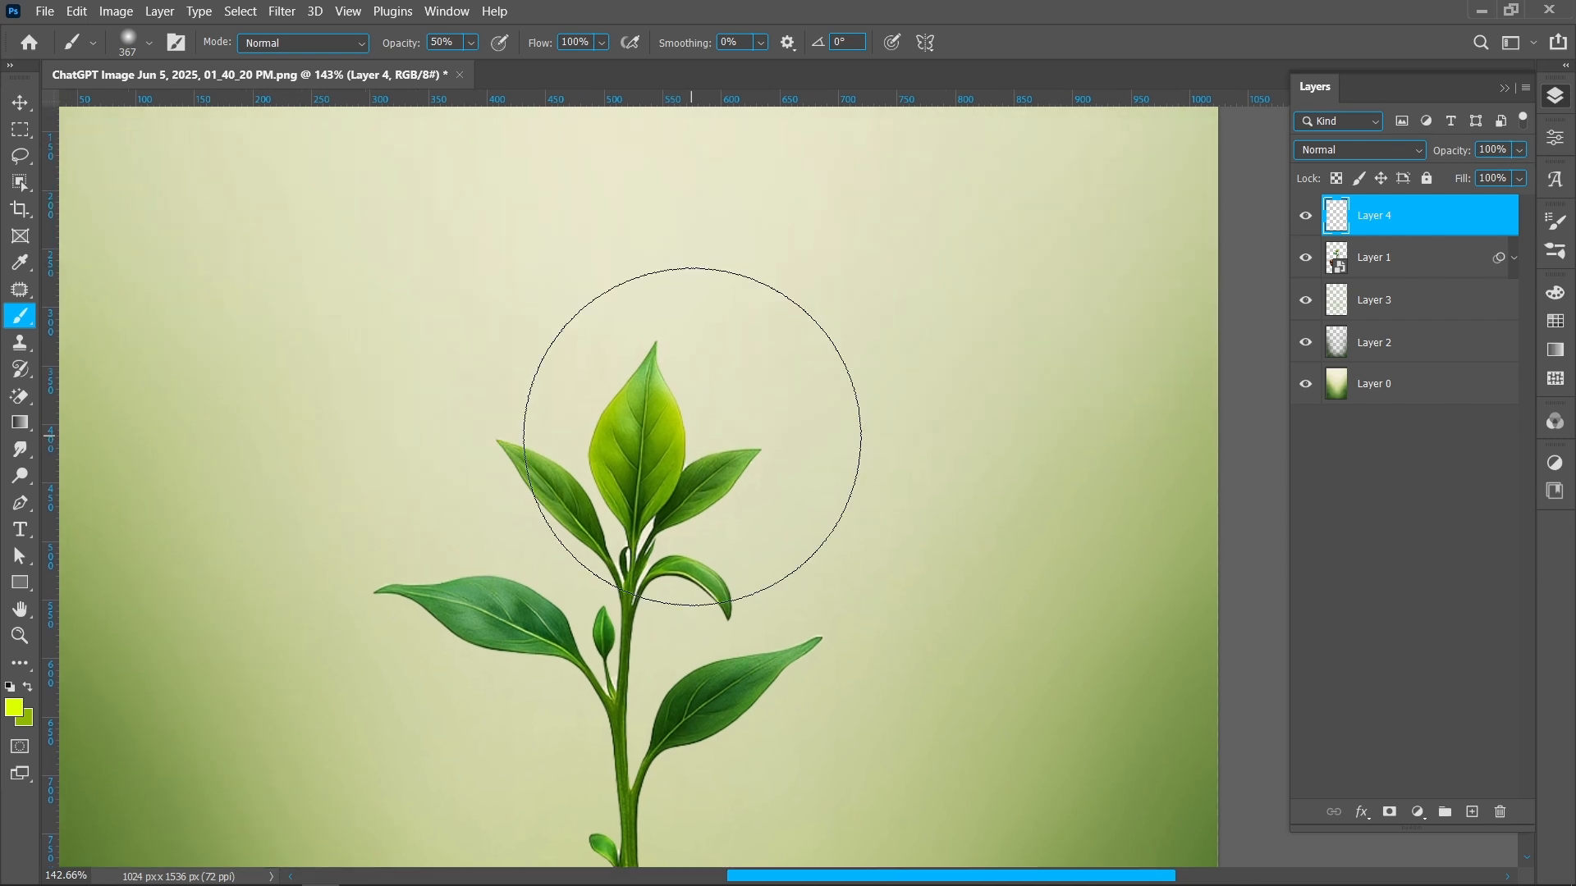
left_click_drag(691, 436, 624, 438)
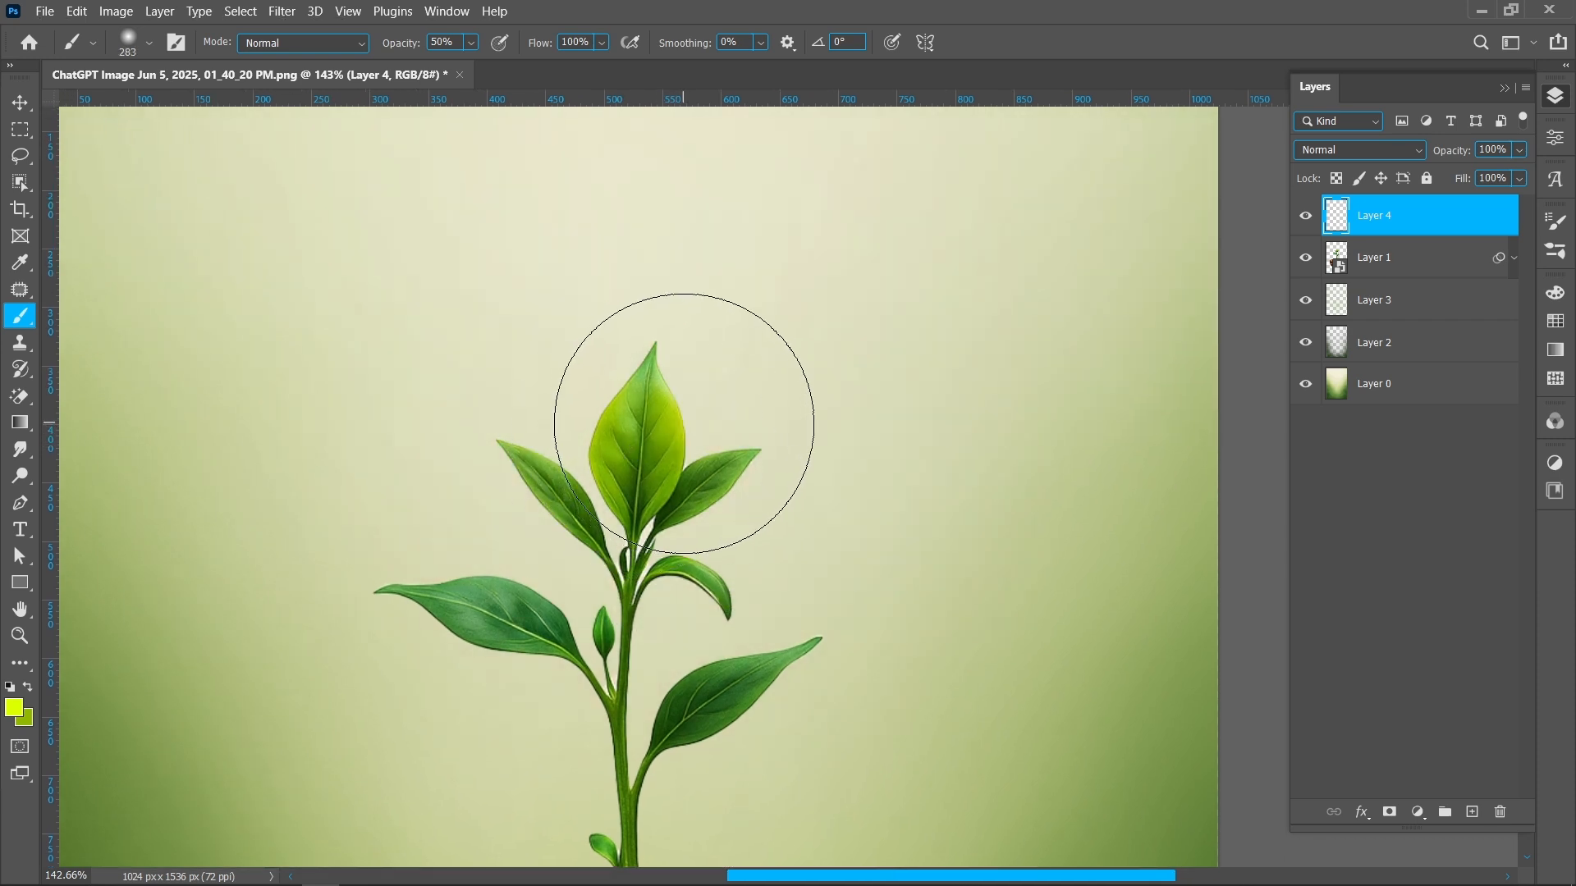
left_click(684, 414)
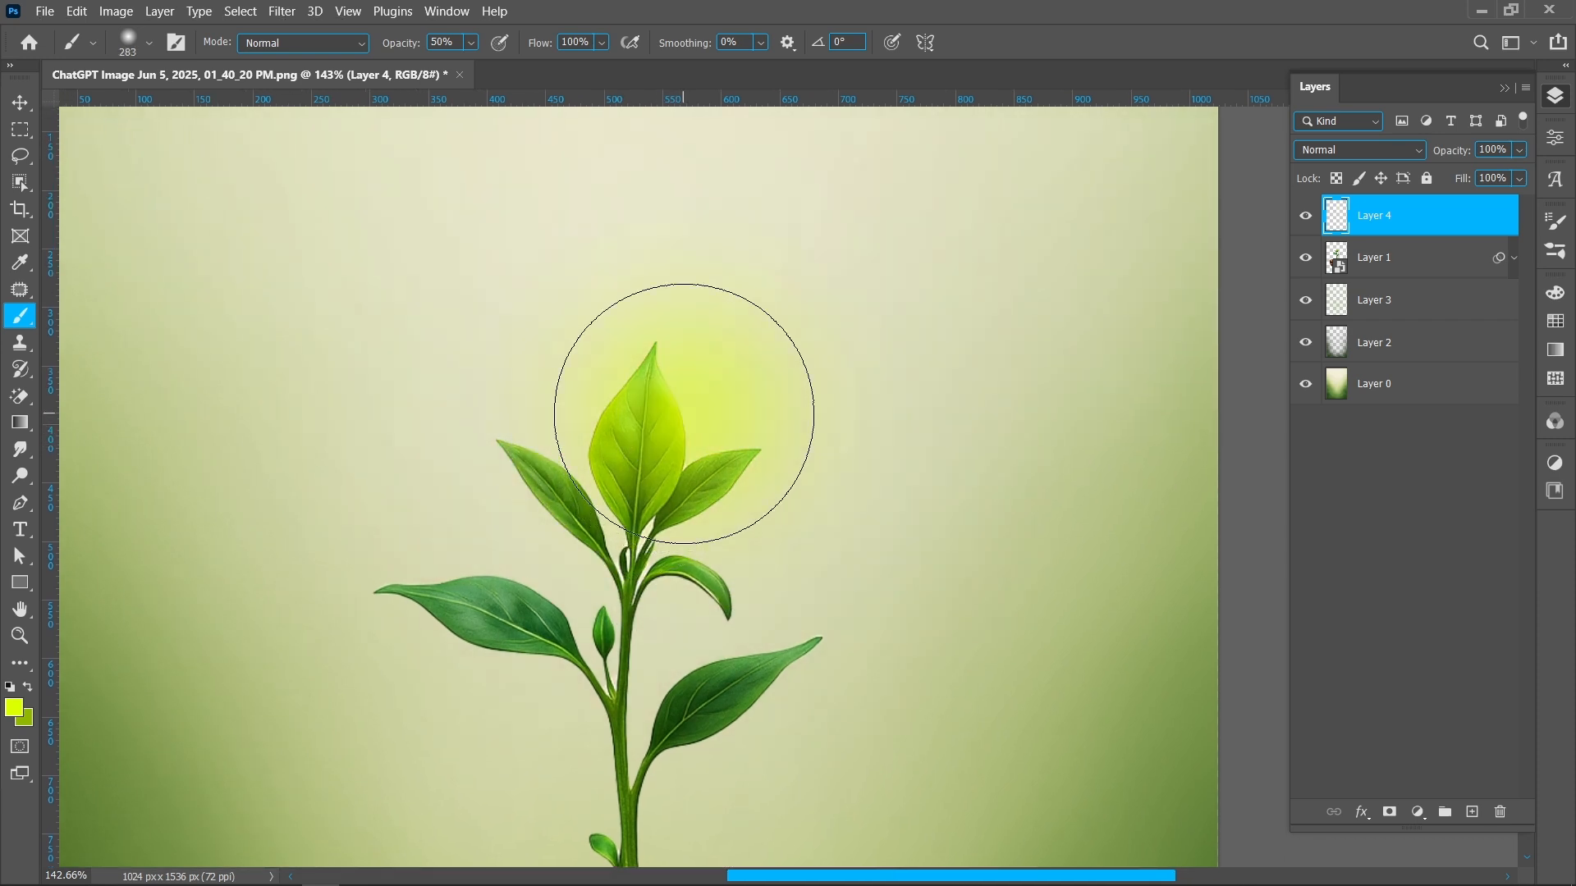
Set the colour to near-white fdfff6 and dab a small white highlight at the centre of the glow behind the top leaves
left_click(28, 719)
mouse_move(1165, 462)
left_mouse_down()
mouse_move(1135, 416)
mouse_move(1025, 373)
mouse_move(1014, 331)
left_mouse_up()
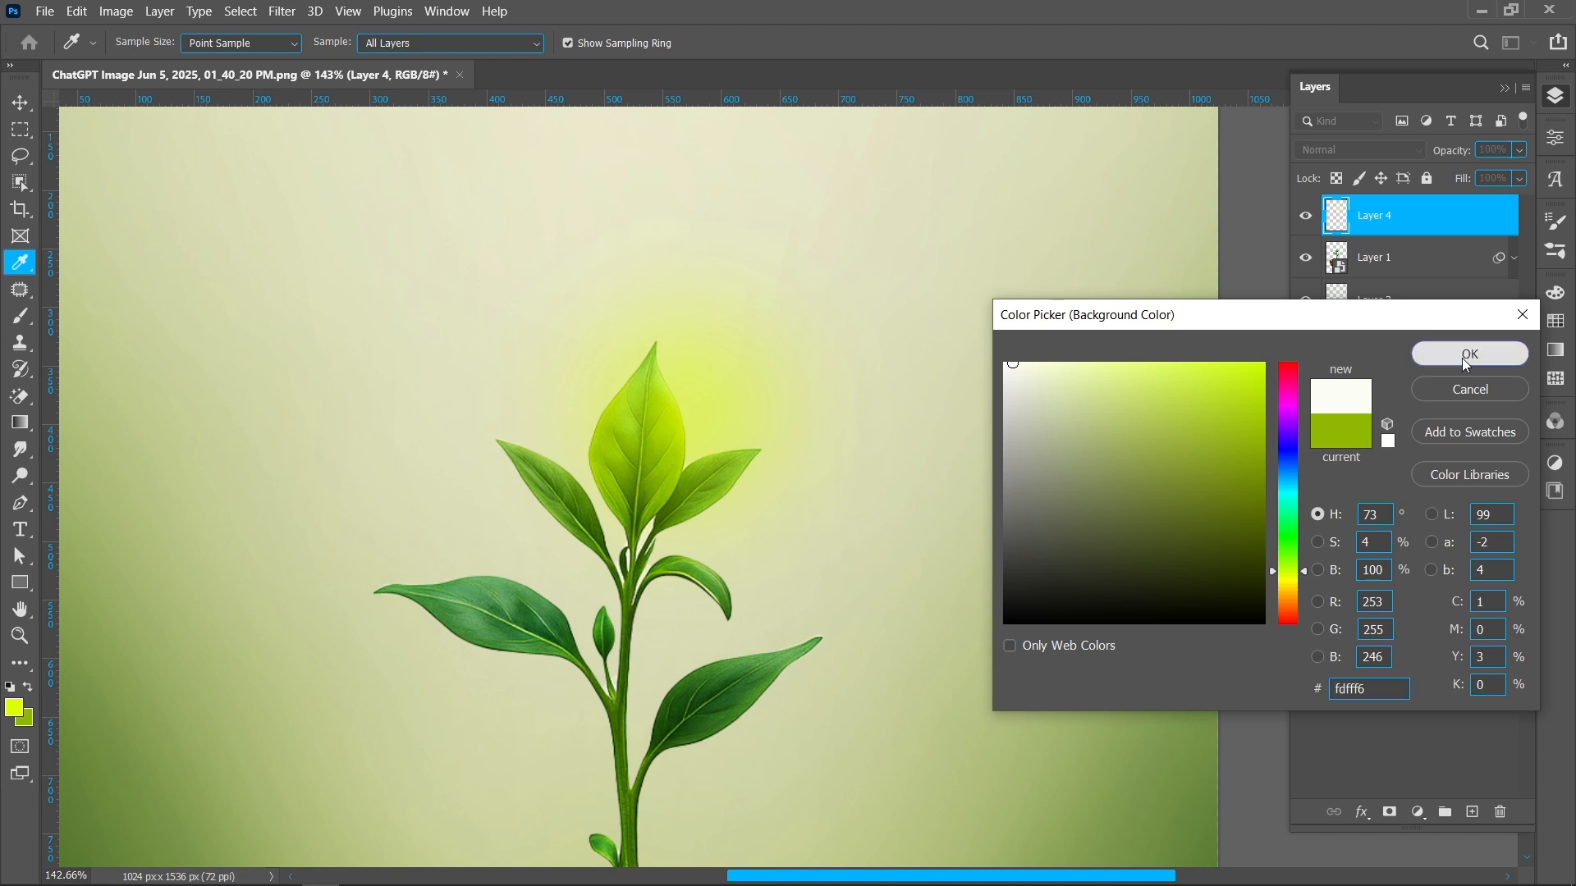
left_click(1468, 355)
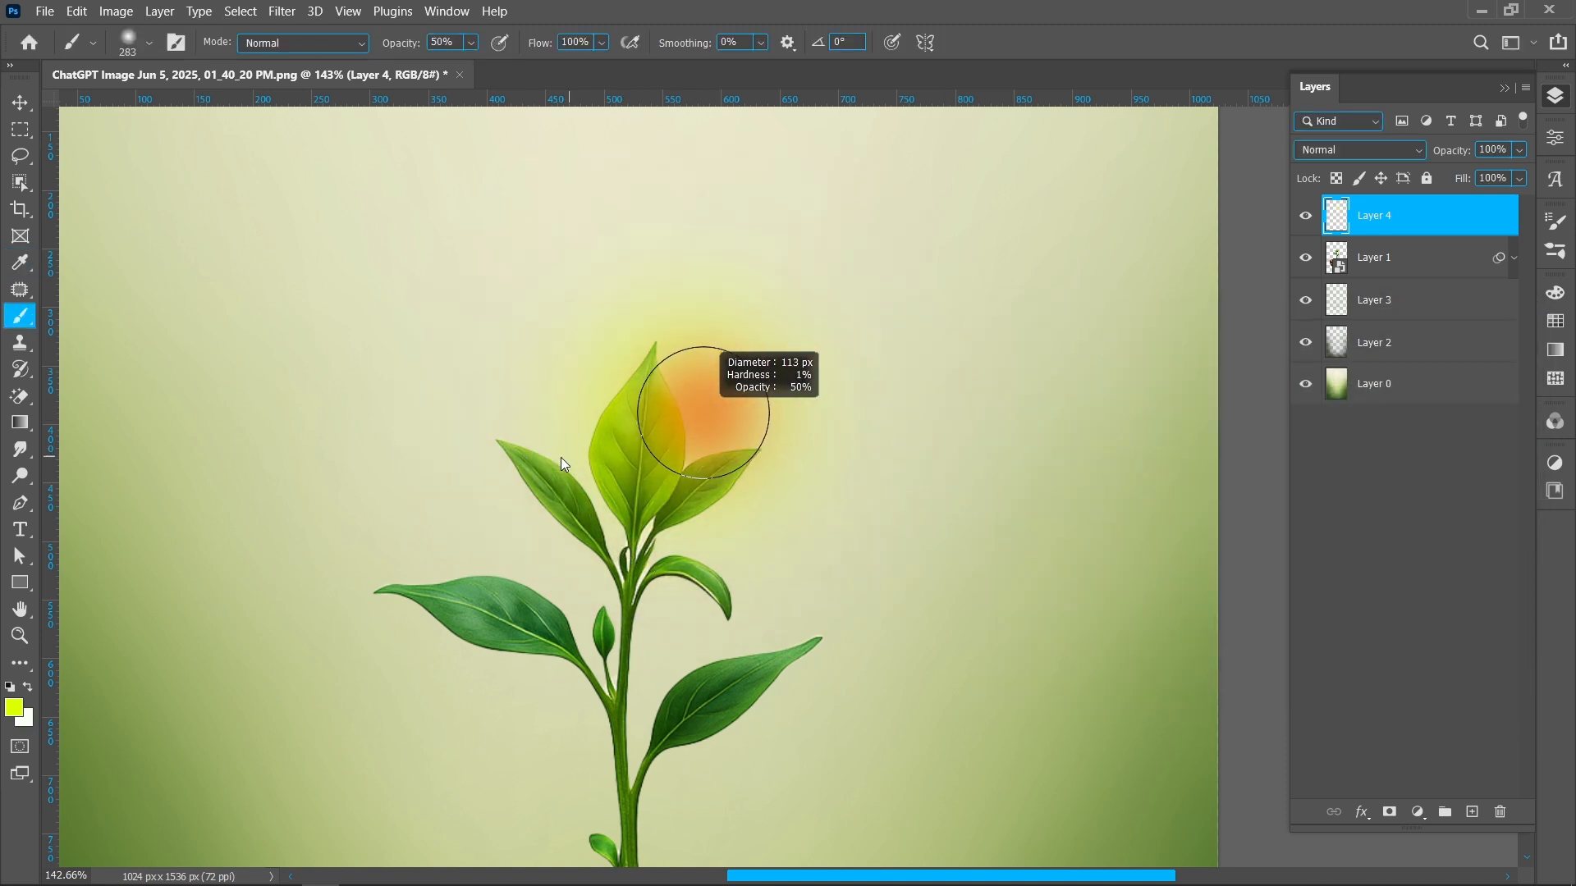
key("x")
left_click(680, 402)
Set the glow layer's blend mode to Lighten
key("v")
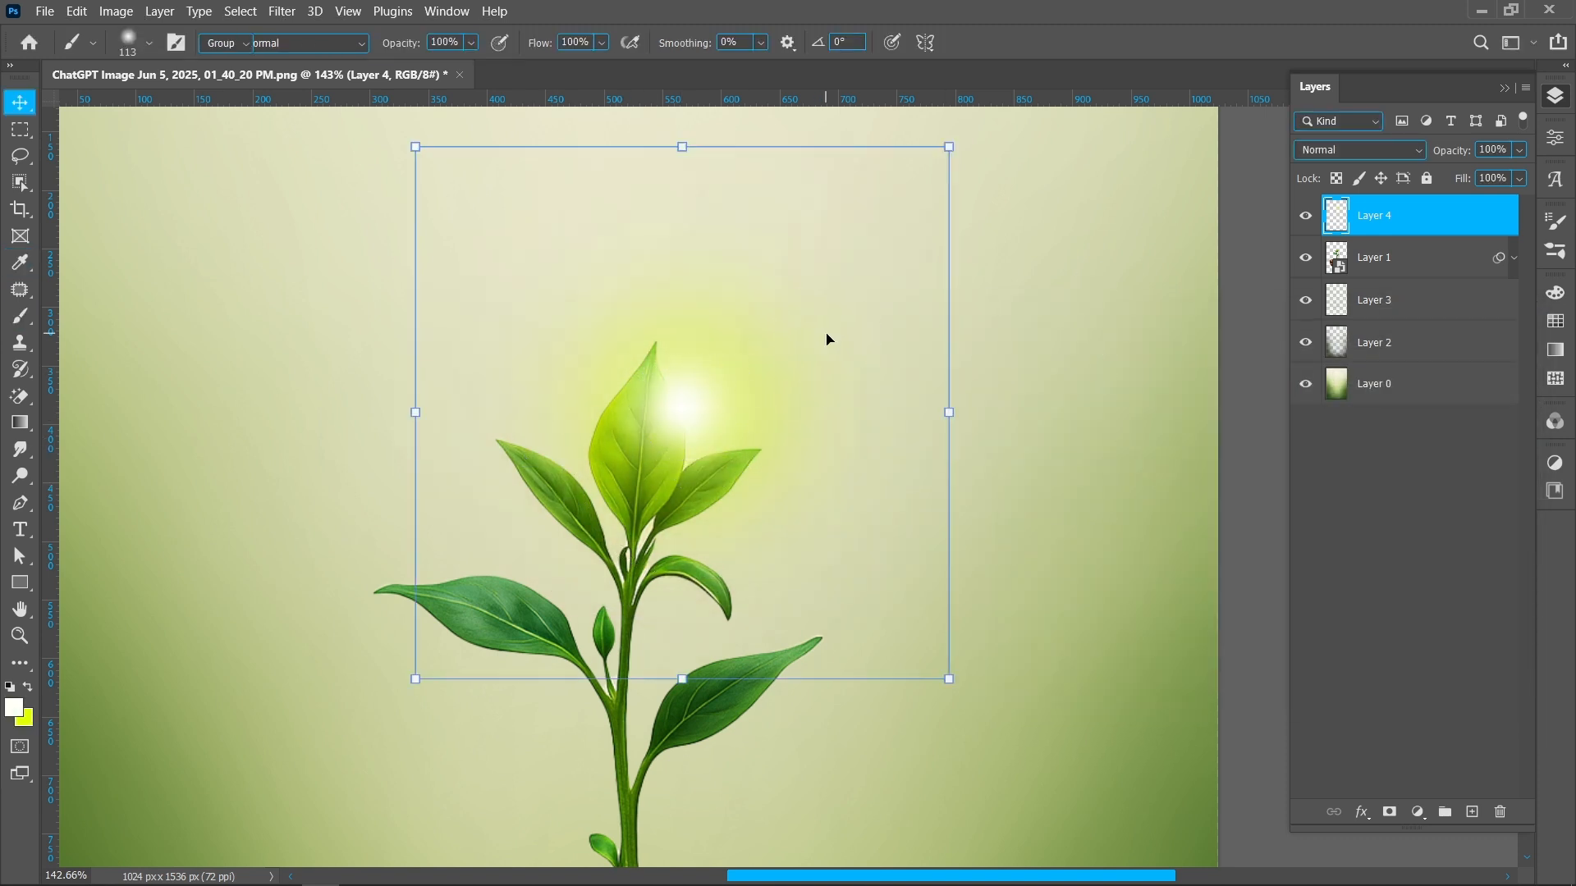
left_click(1330, 153)
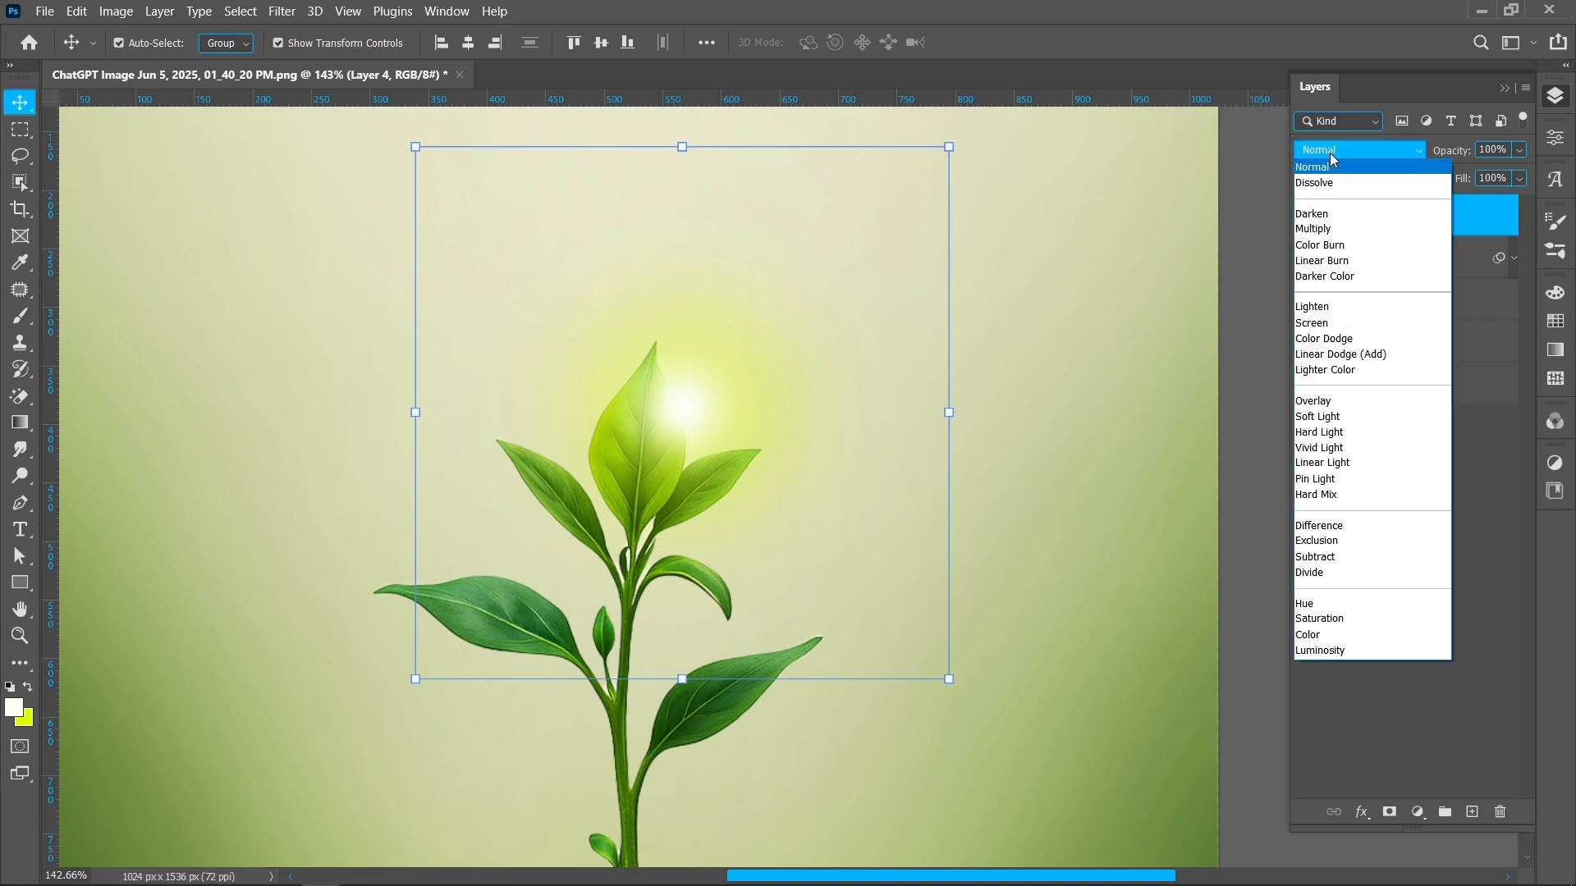
left_click(1327, 310)
Scale and rotate the glow layer about -12° so it sits over the top leaves, then commit the transform
left_click_drag(946, 412, 872, 426)
left_click_drag(694, 410, 686, 408)
left_click_drag(873, 408, 822, 394)
left_click_drag(650, 415, 693, 412)
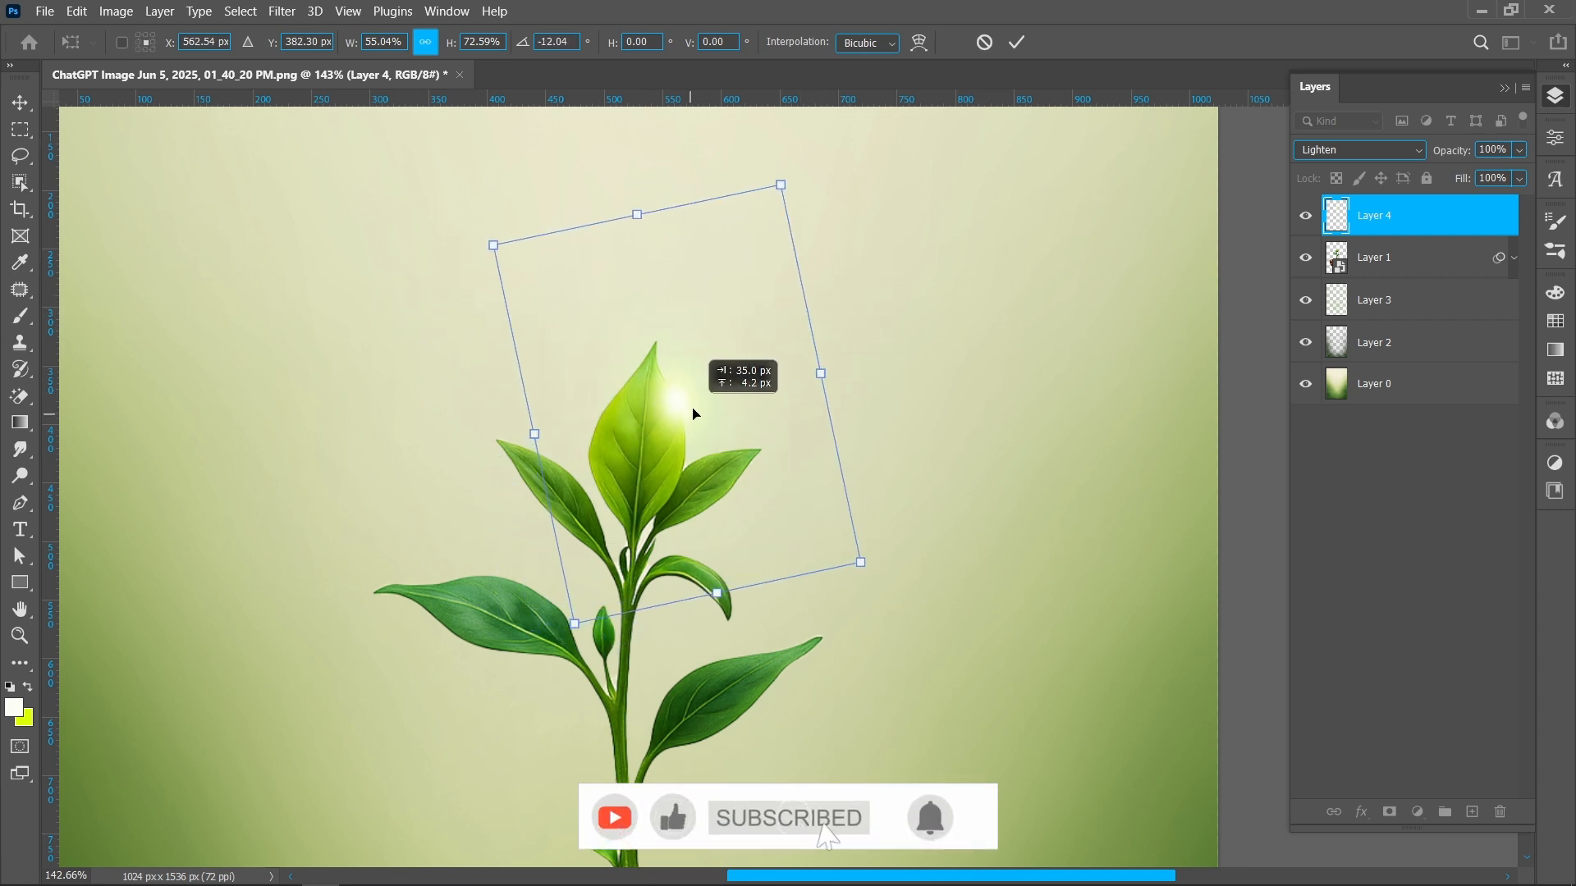
mouse_move(819, 373)
left_mouse_down()
mouse_move(668, 411)
mouse_move(665, 428)
mouse_move(807, 408)
mouse_move(817, 388)
mouse_move(777, 394)
mouse_move(805, 397)
left_mouse_up()
key("Return")
key("ctrl+t")
key("Return")
Lower the glow layer's opacity slightly while viewing the whole poster
scroll(714, 425, "down", 4)
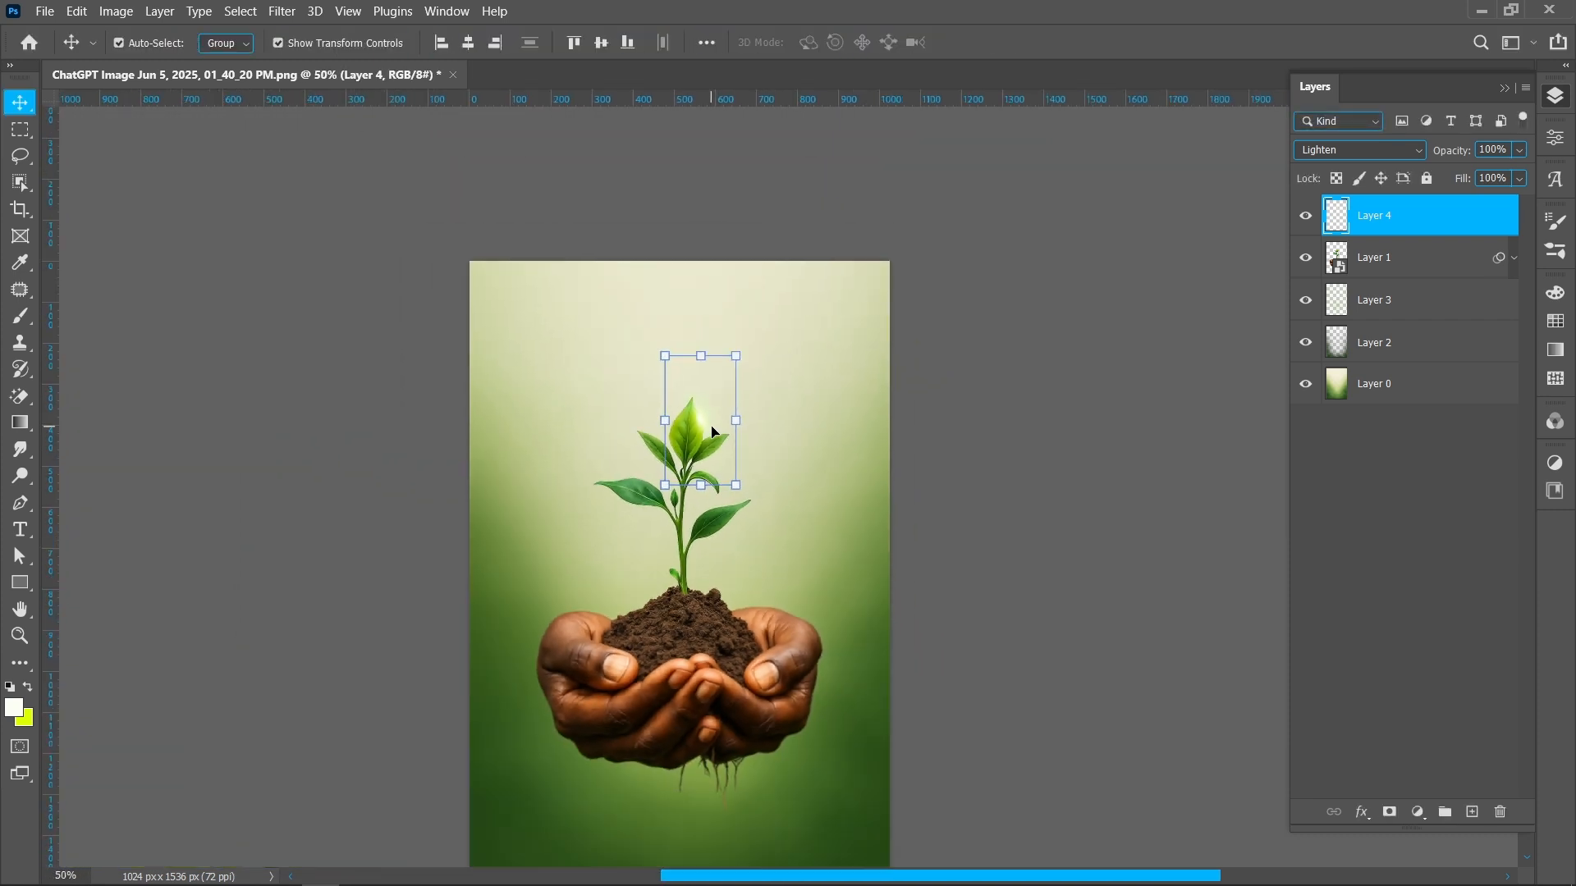
scroll(713, 430, "up", 2)
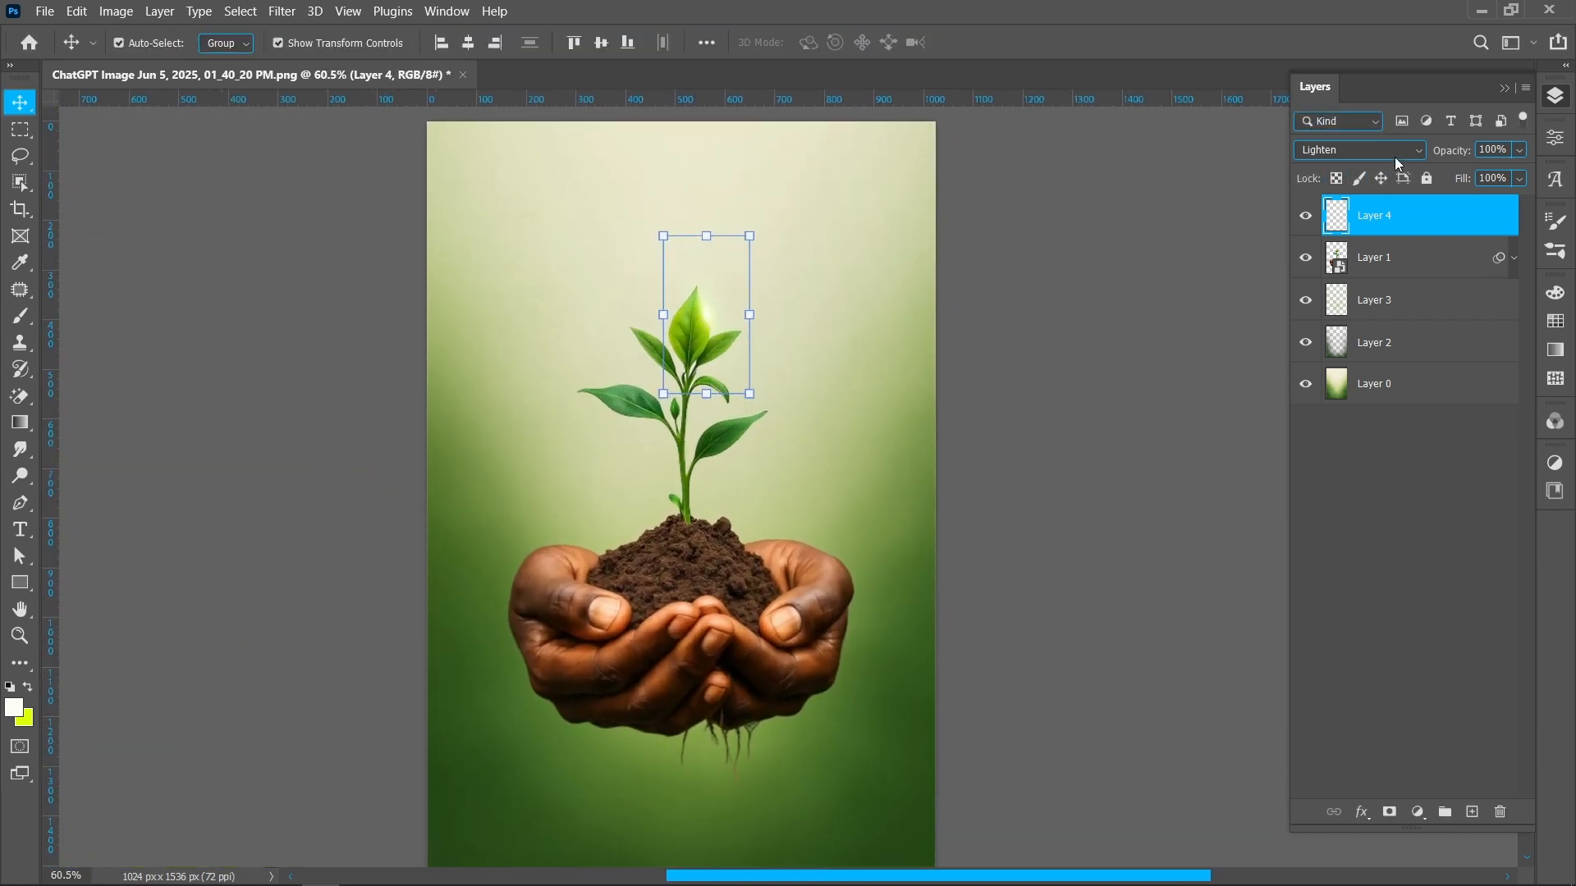
left_click_drag(1446, 158, 1415, 158)
Add a new layer and paint a large soft yellow-green glow around the top of the plant with a big brush
left_click(1470, 812)
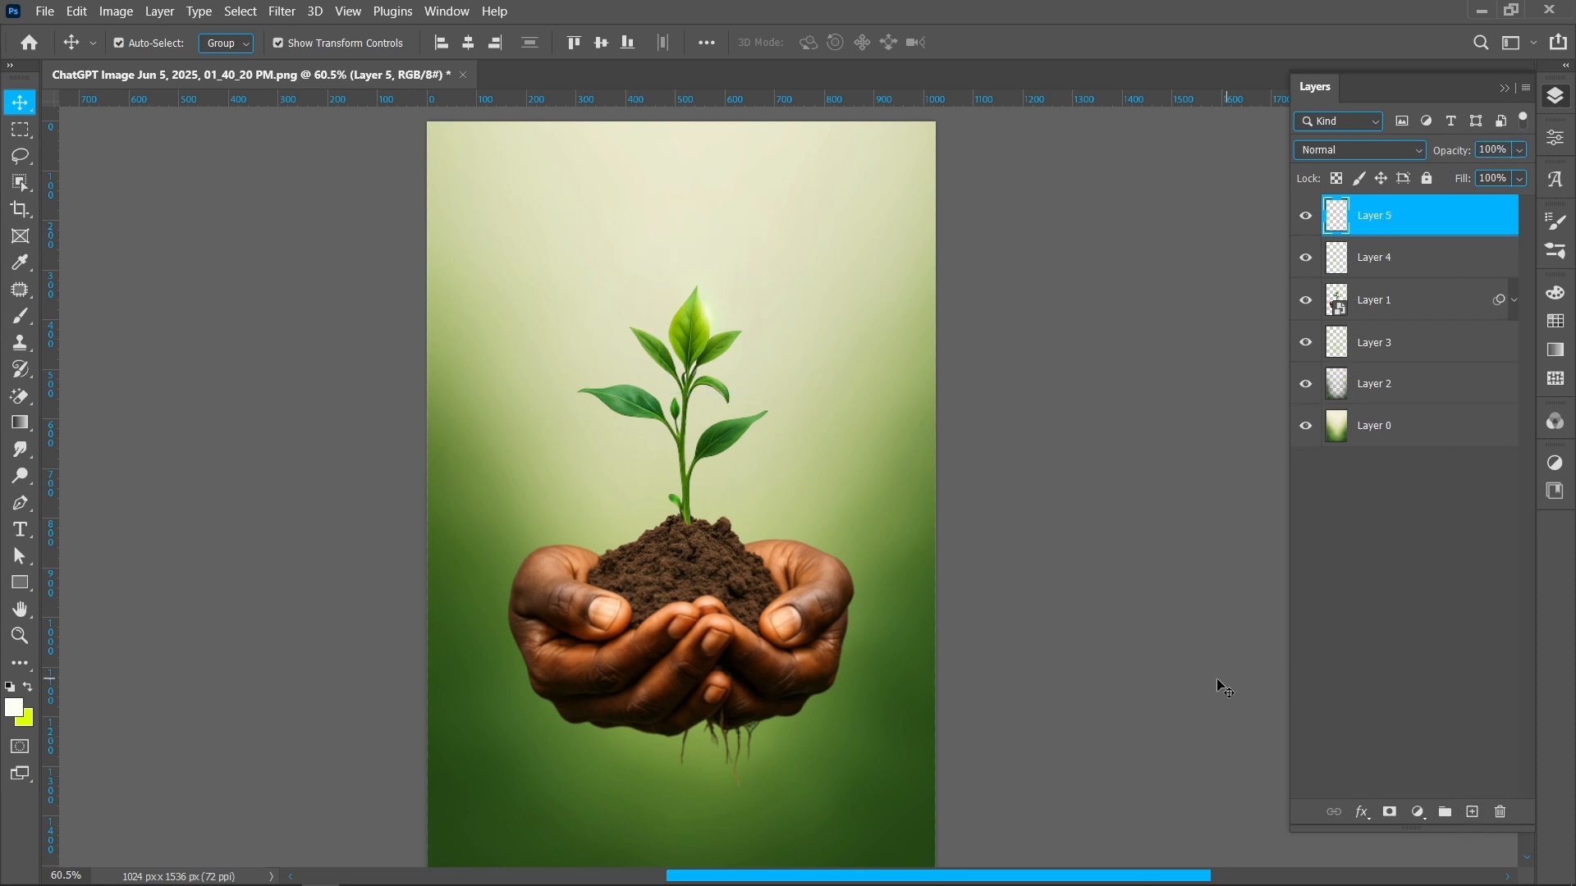
key("b")
left_click_drag(695, 316, 763, 308)
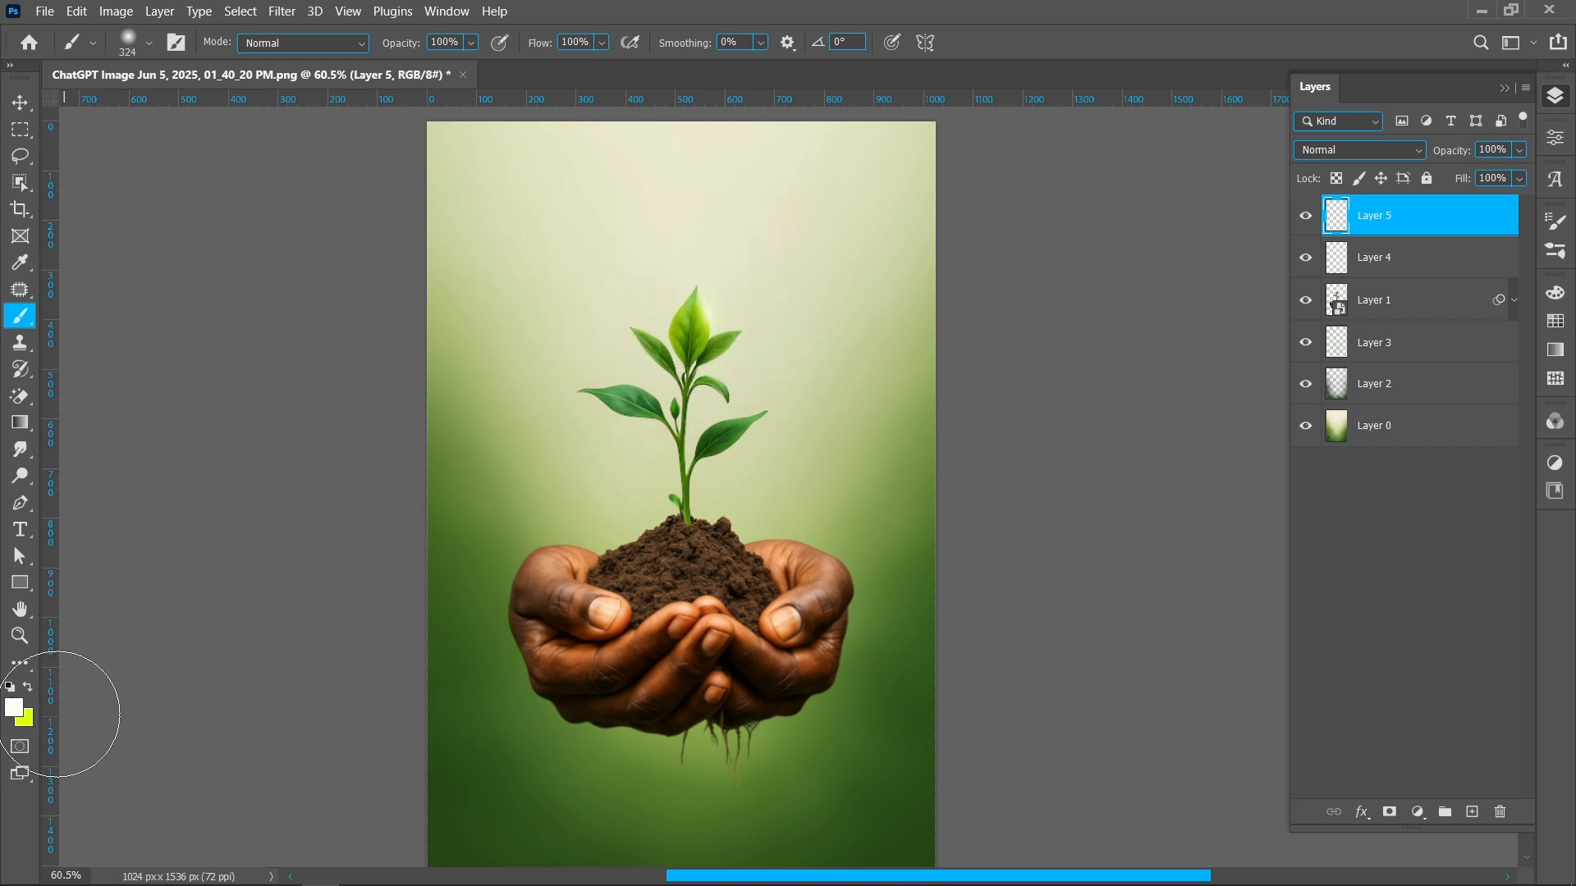
key("x")
mouse_move(707, 298)
left_mouse_down()
mouse_move(733, 307)
mouse_move(739, 271)
left_mouse_up()
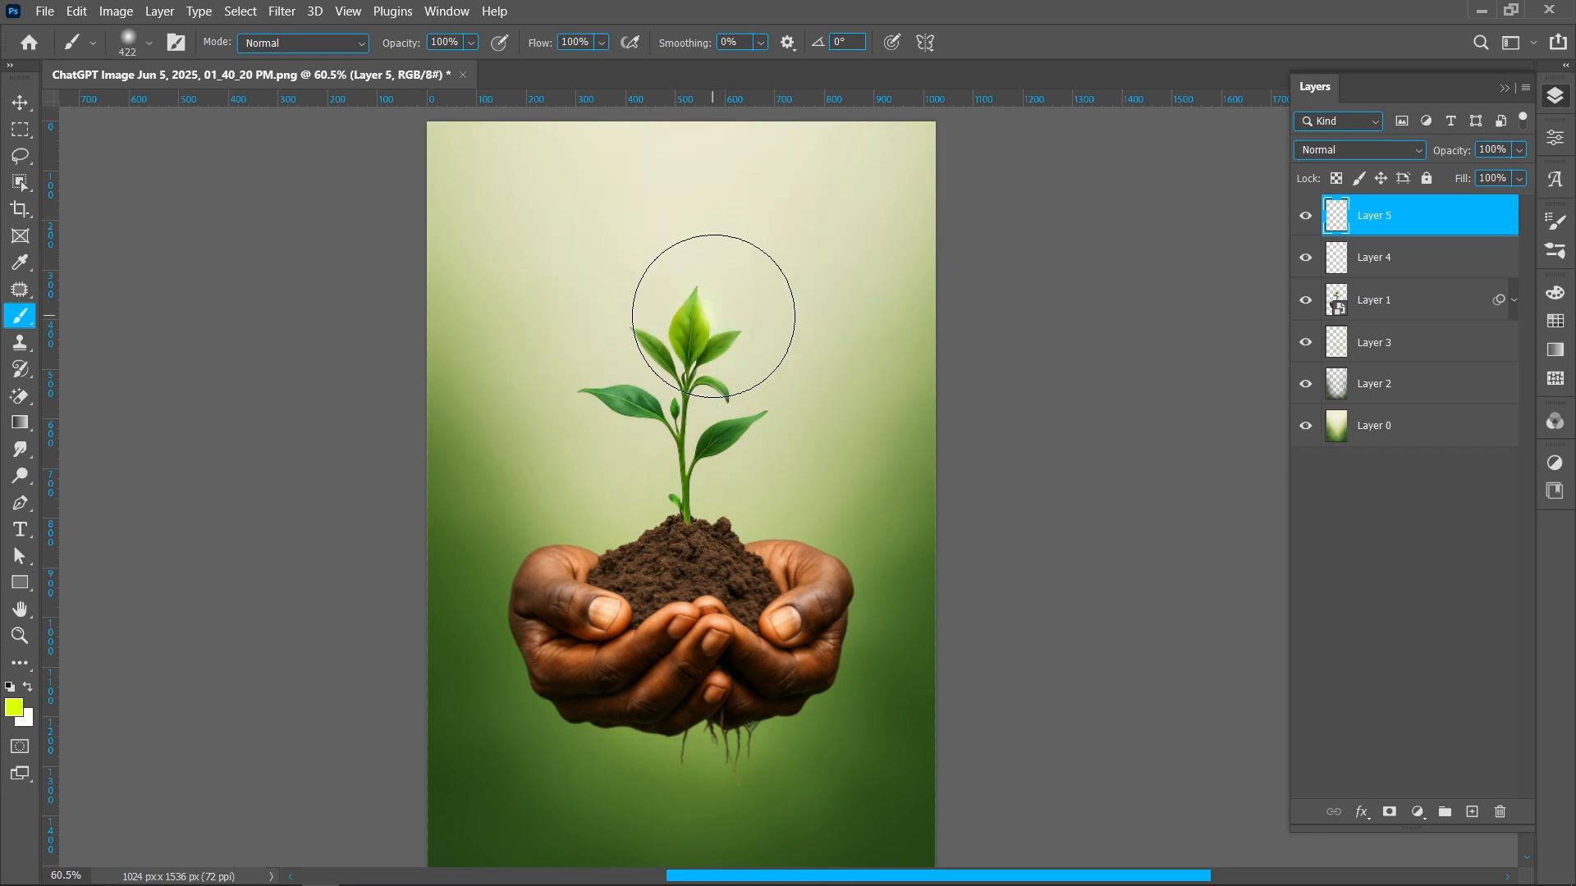
left_click(706, 315)
Set the new glow layer's blend mode to Screen and its opacity to 30%
left_click(1352, 148)
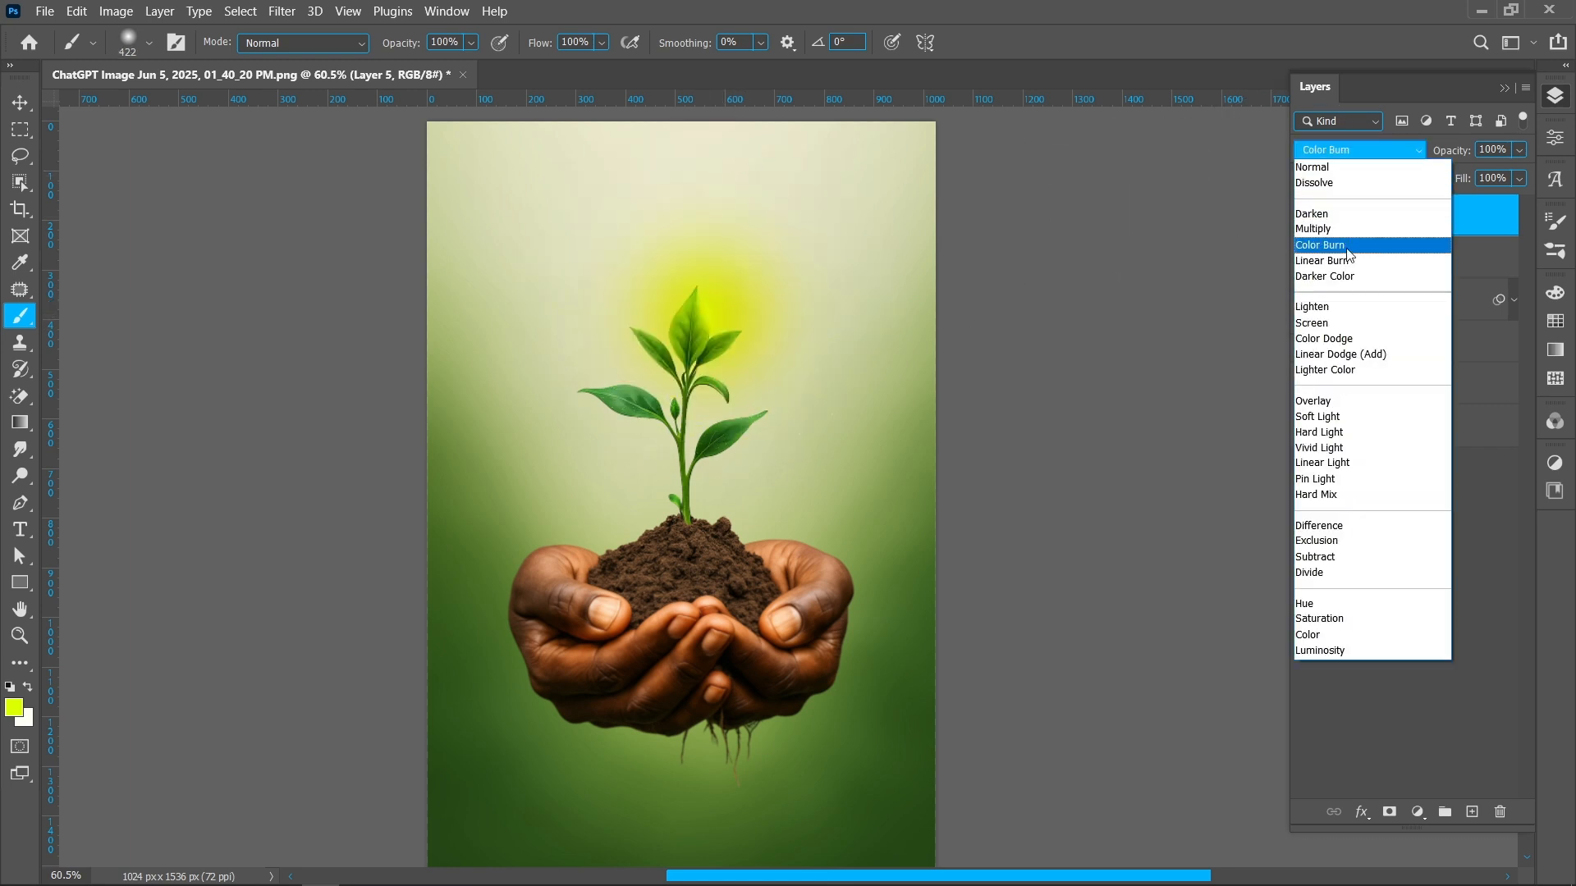
left_click(1331, 323)
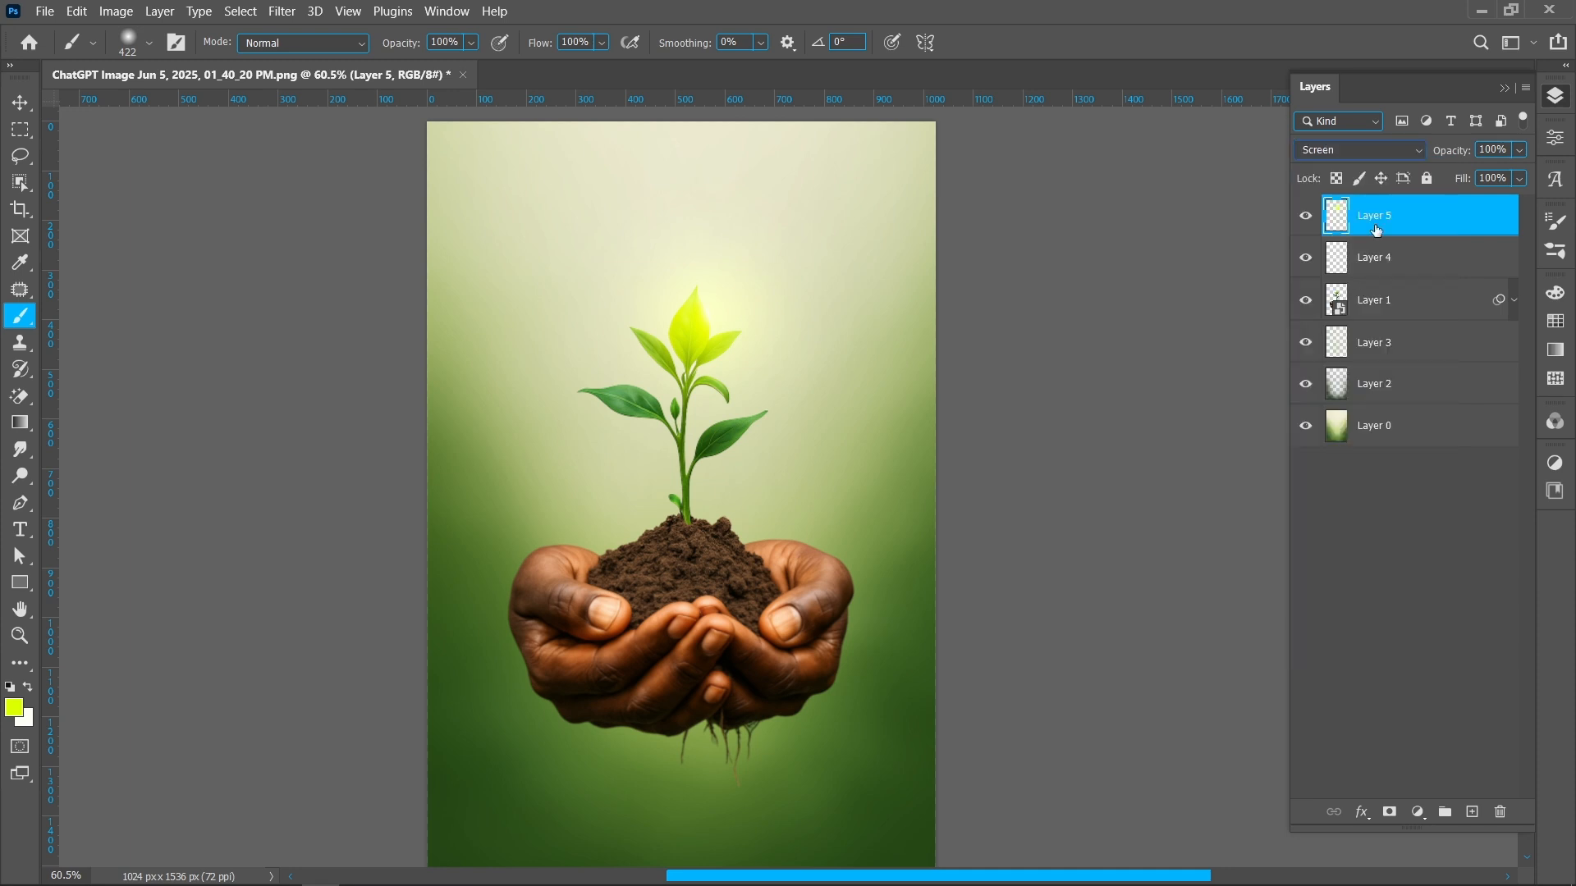
left_click_drag(1450, 152, 1381, 168)
Scale the new glow layer to about 84% and move it slightly to centre it around the plant, then commit
key("v")
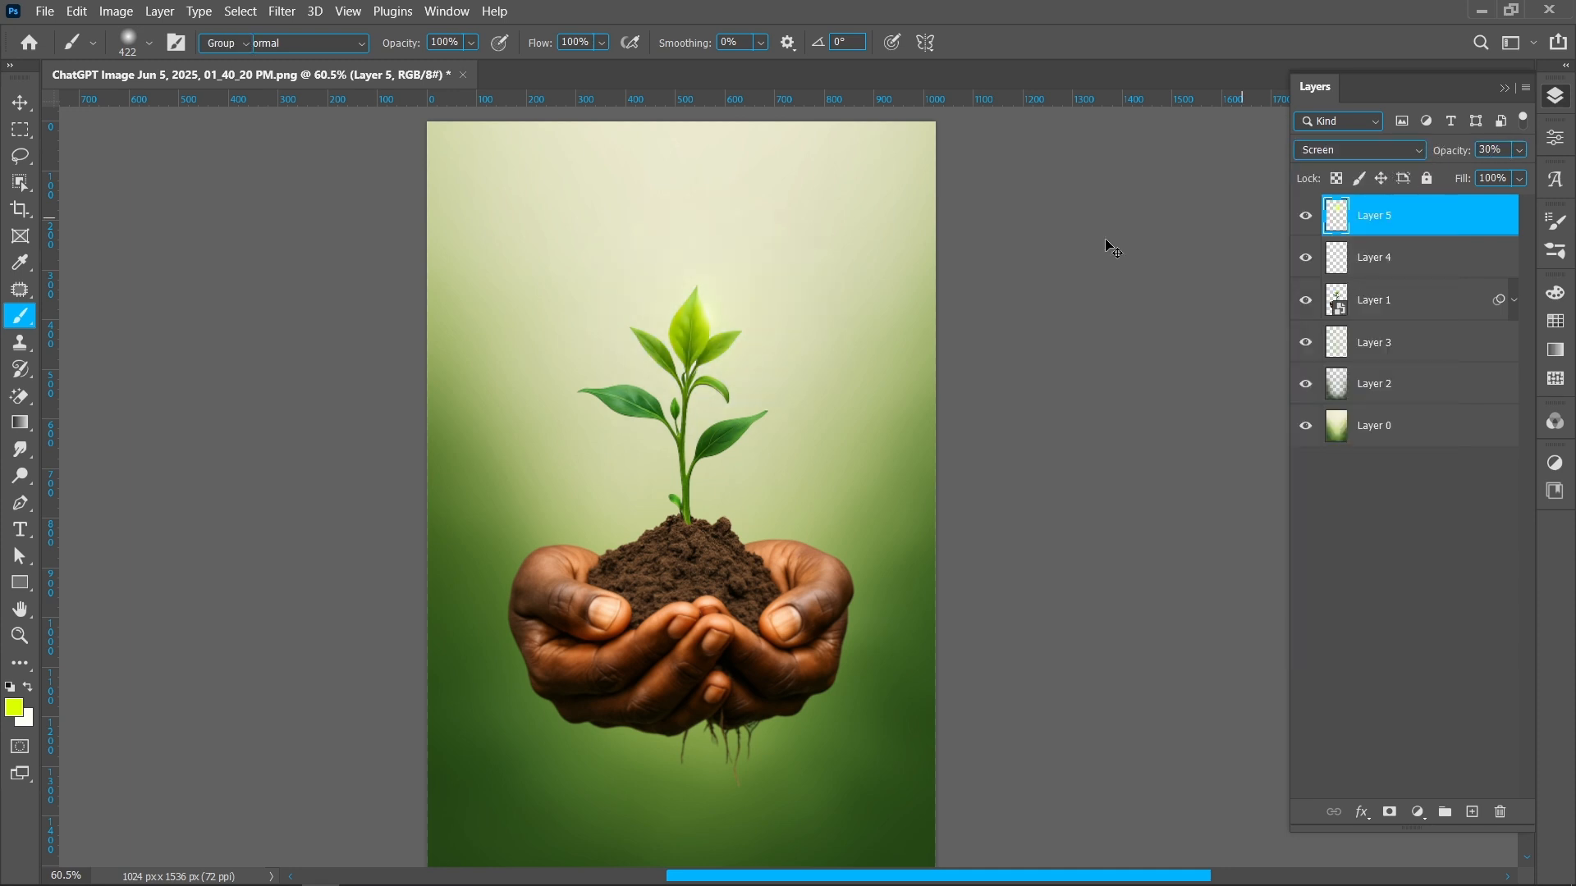
left_click_drag(874, 319, 821, 337)
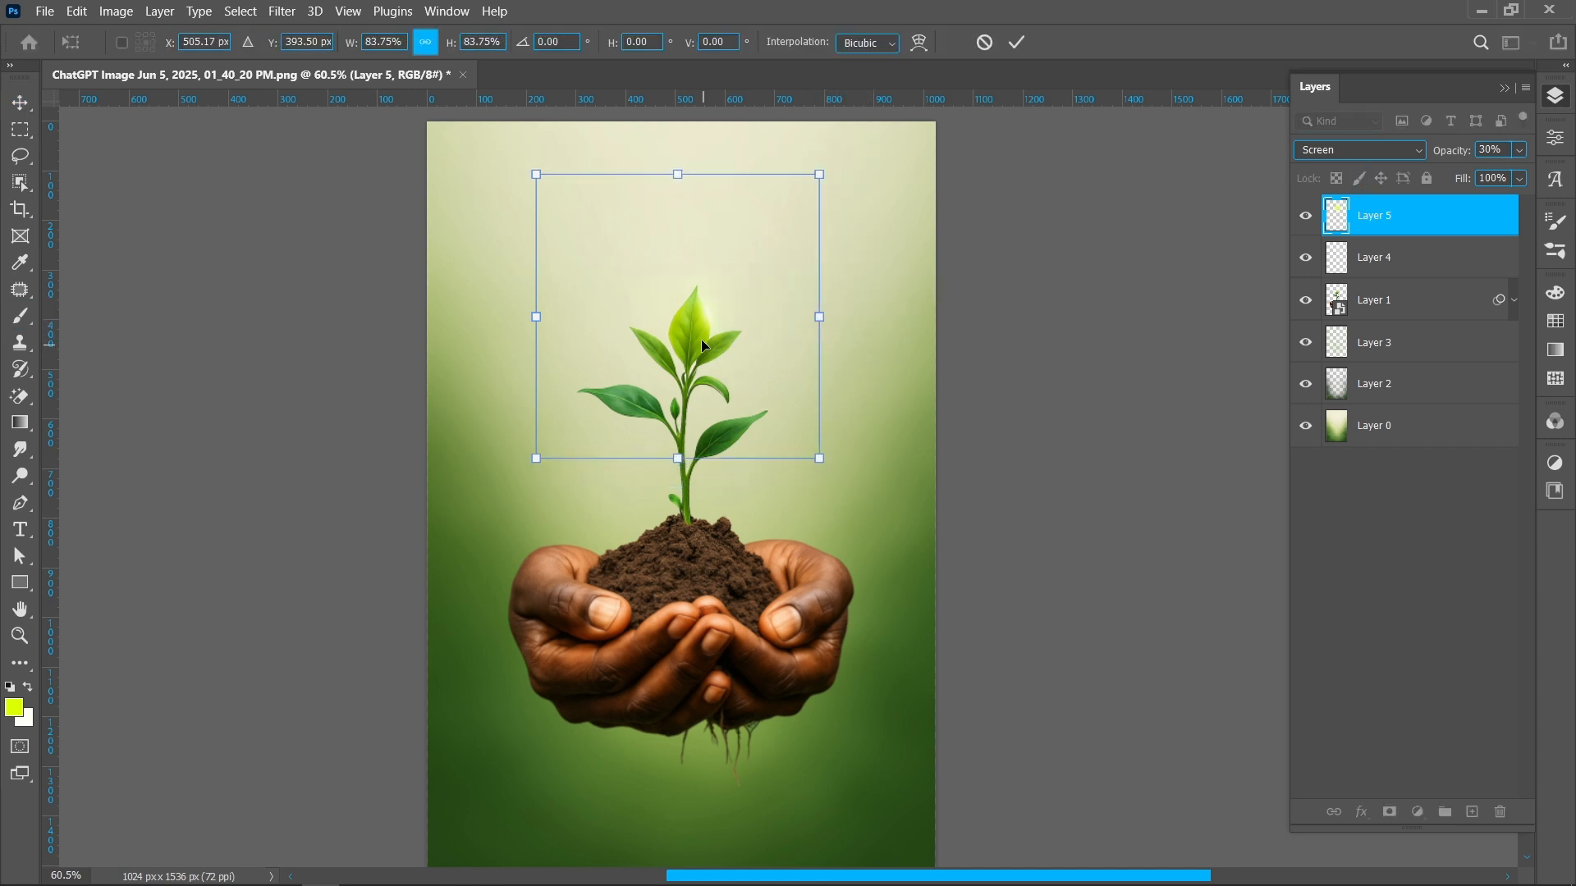
left_click_drag(693, 328, 714, 335)
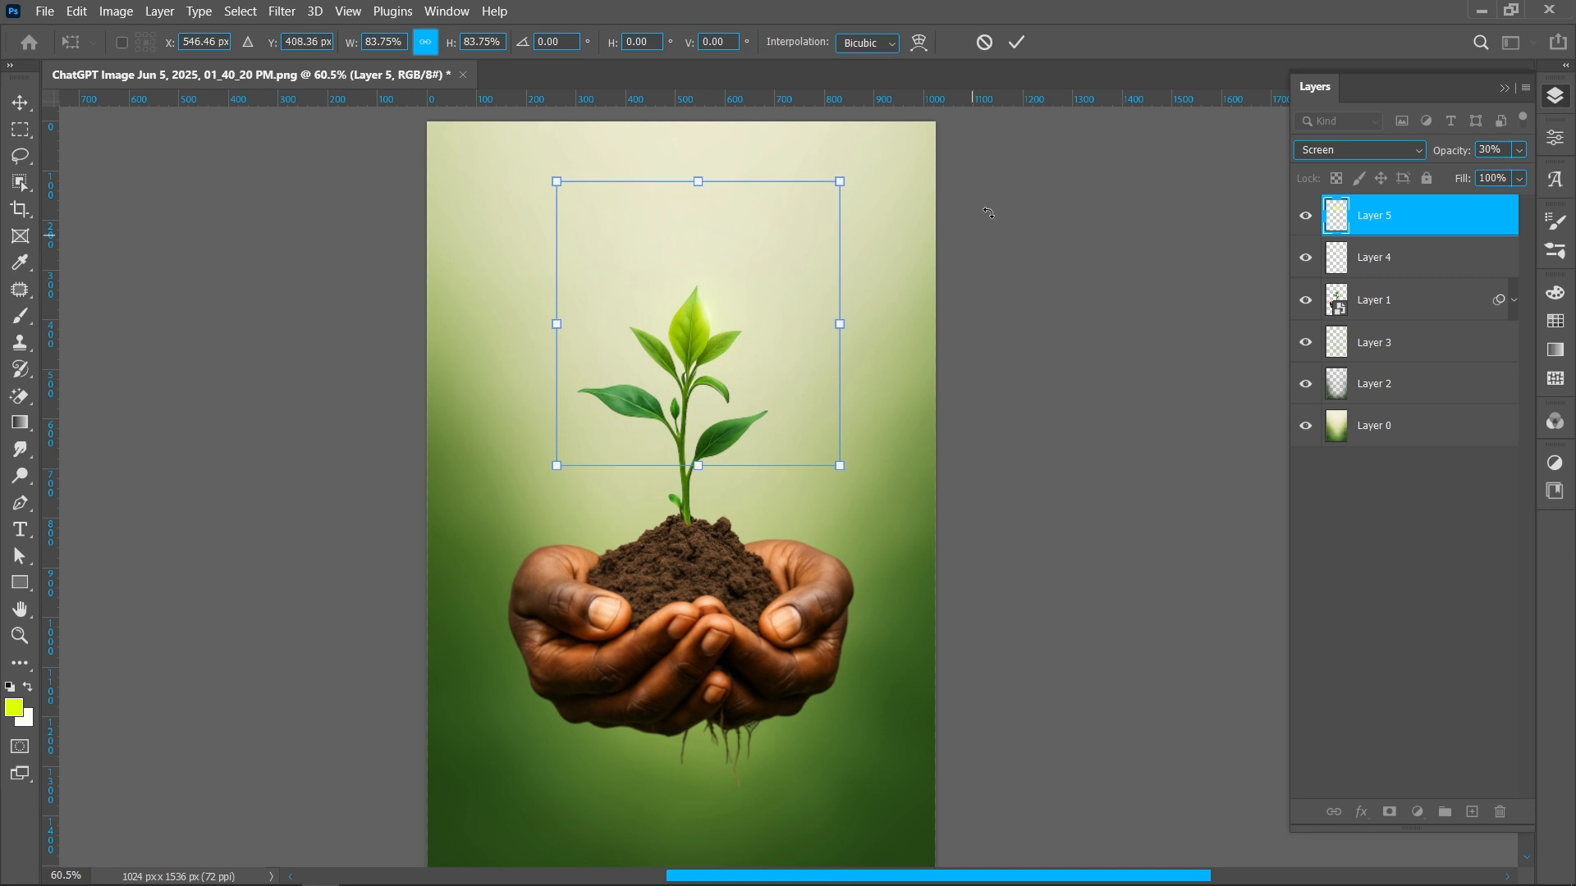
left_click(1016, 42)
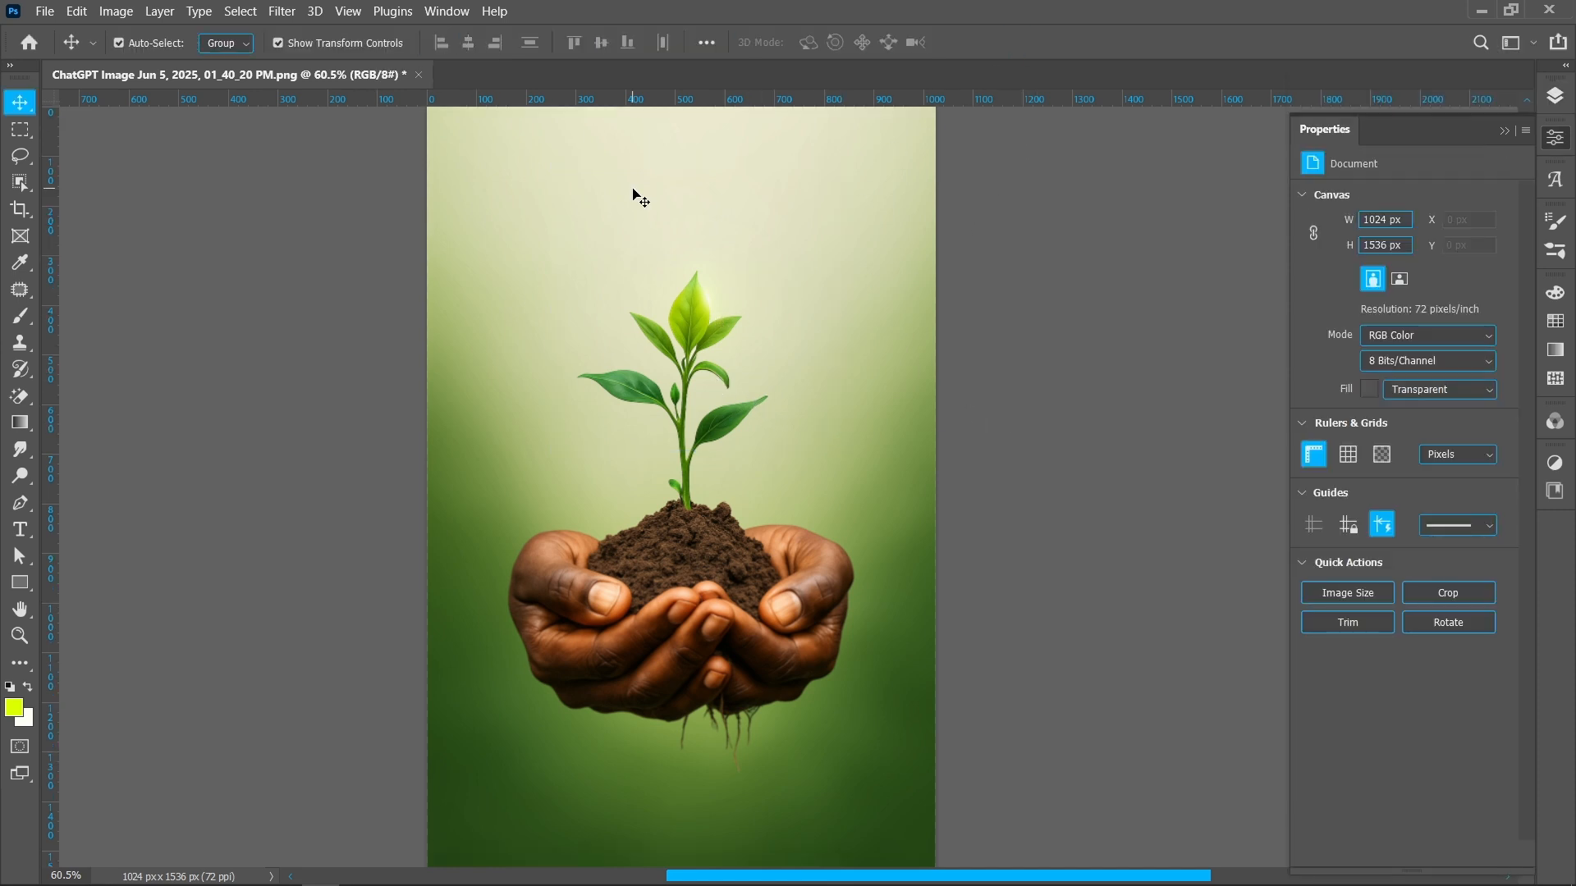
Add a title text layer near the top, paste "WORLD ENVIRONMENT DAY", and set it to 60 pt
key("t")
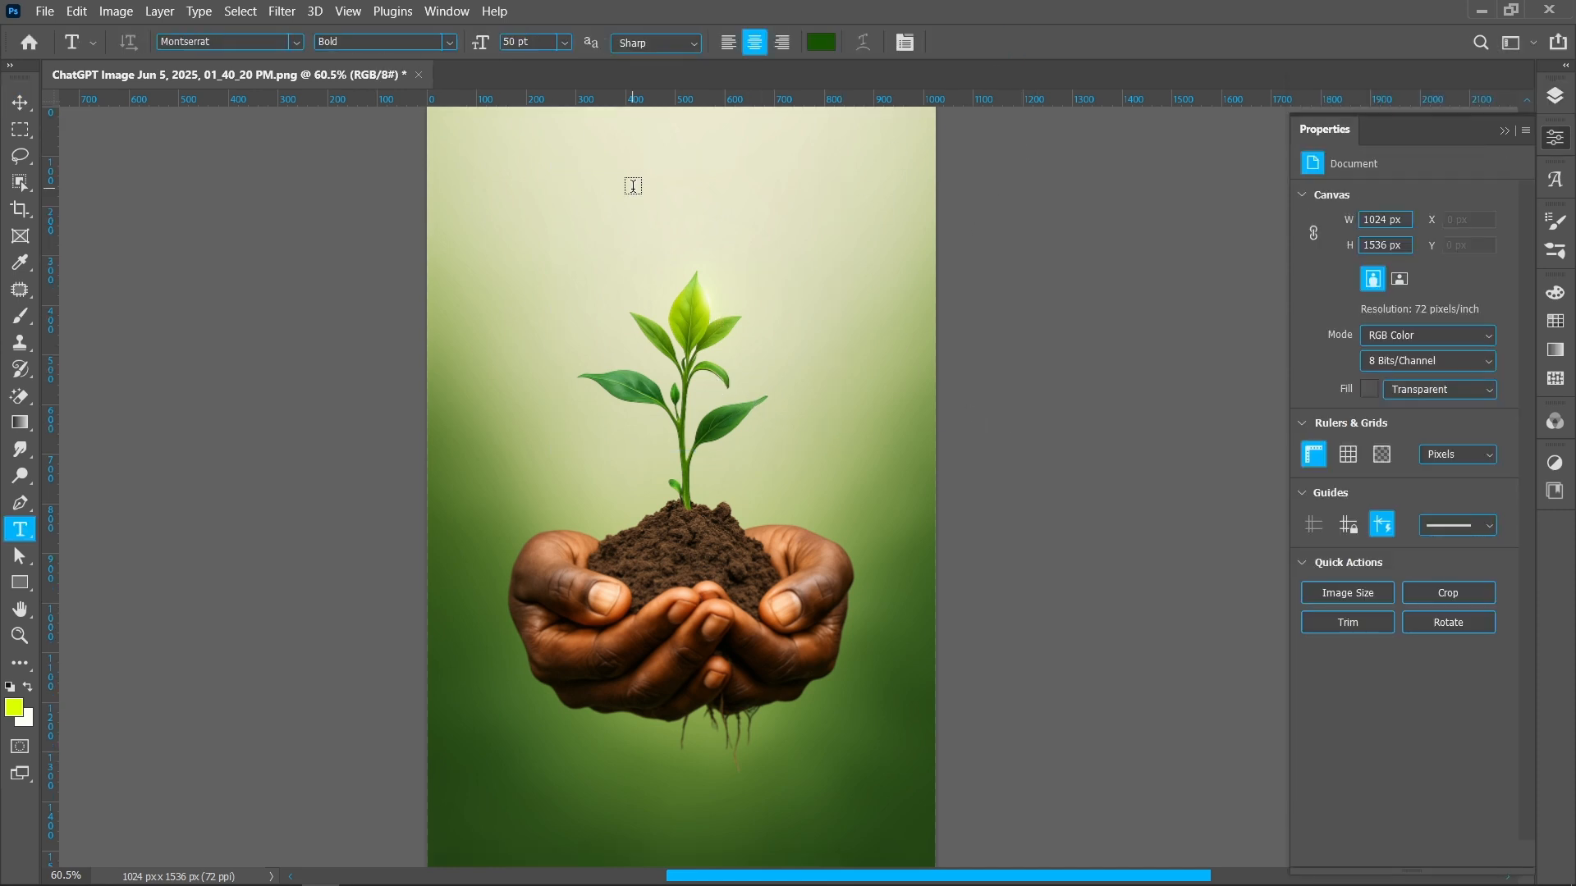
left_click(633, 186)
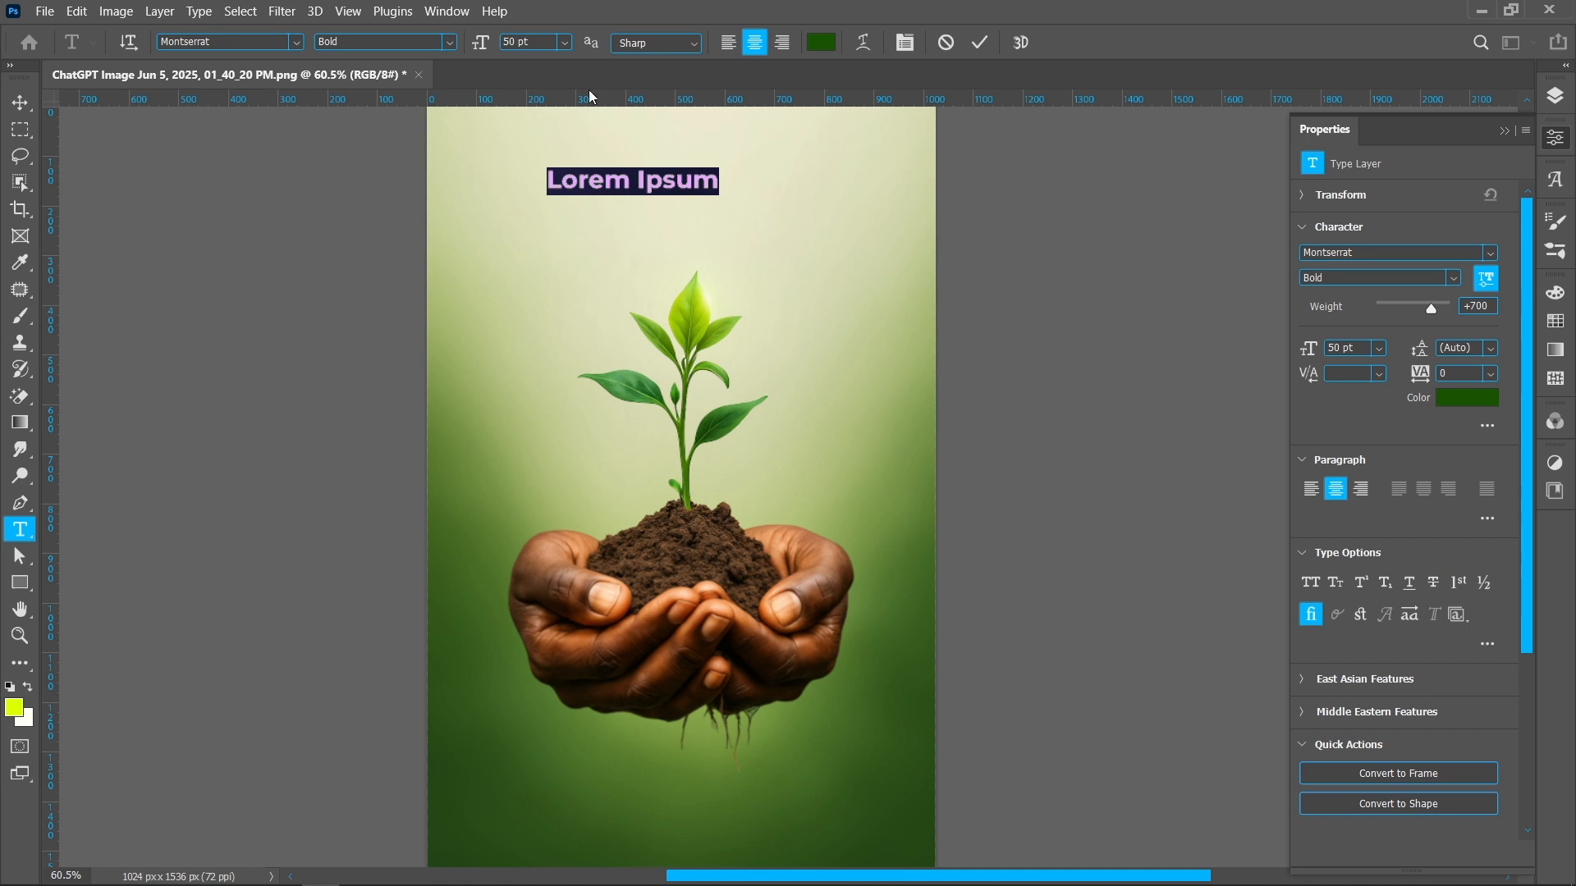
type("WORLD ENVIRONMENT DAY")
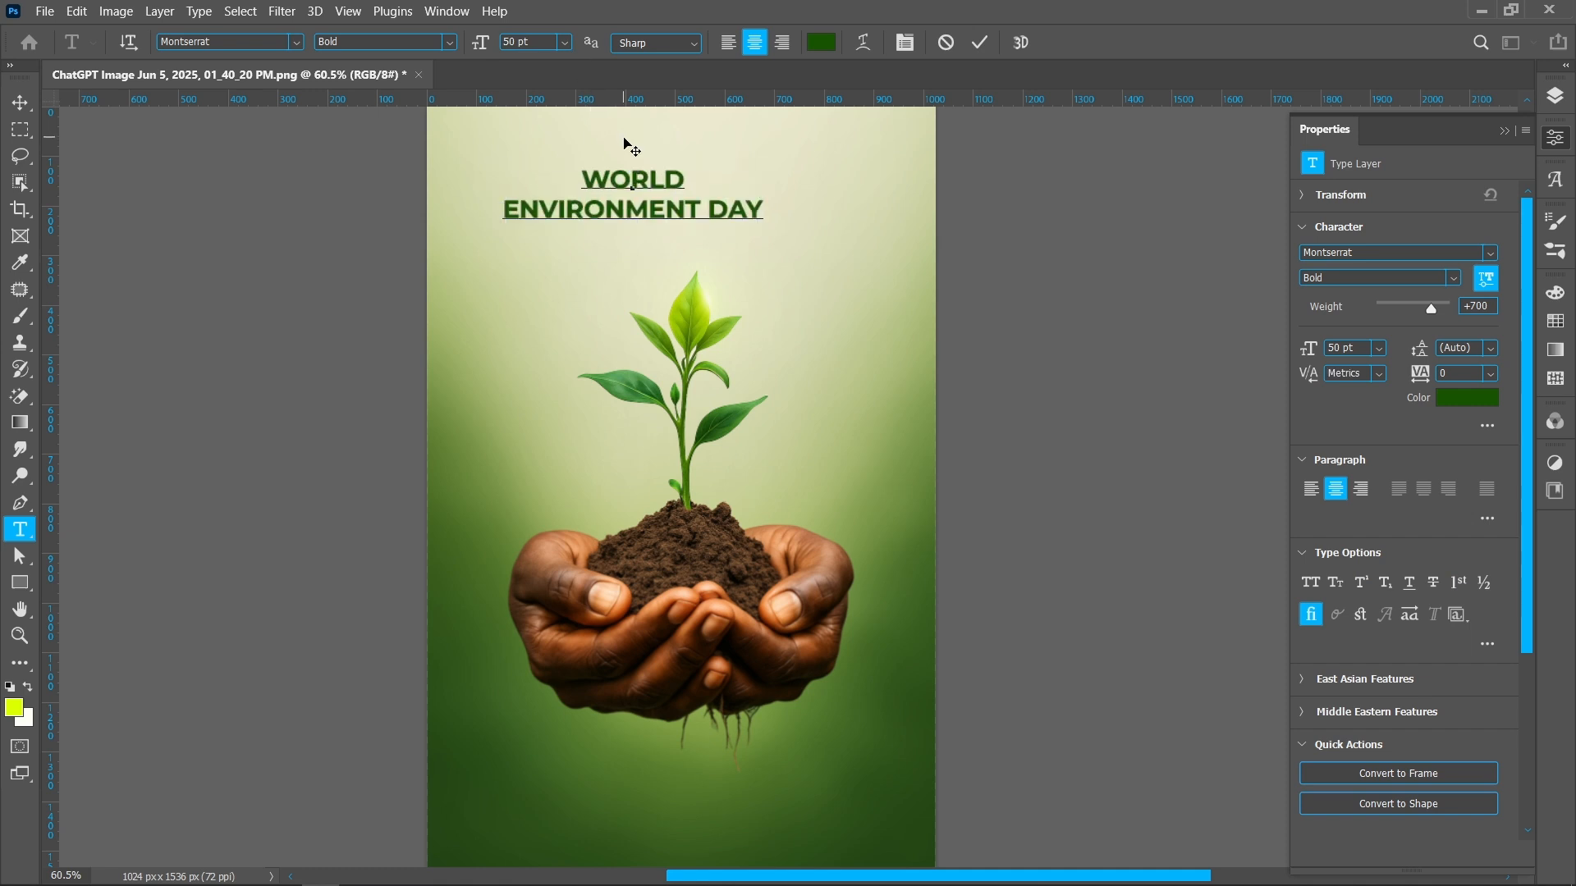
key("ctrl+a")
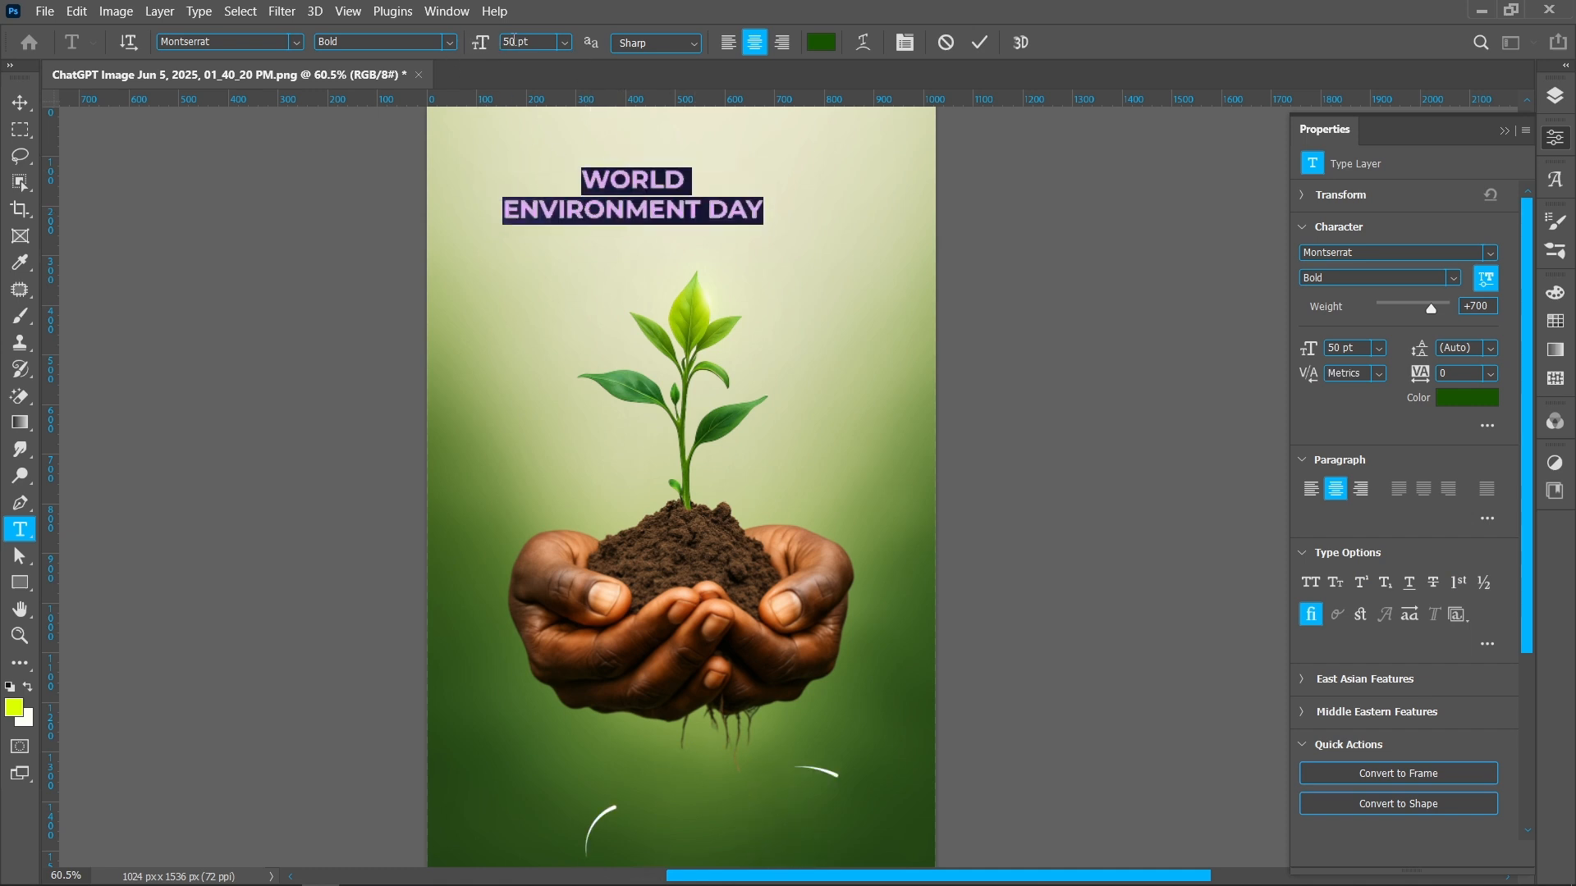
left_click(490, 49)
type("60")
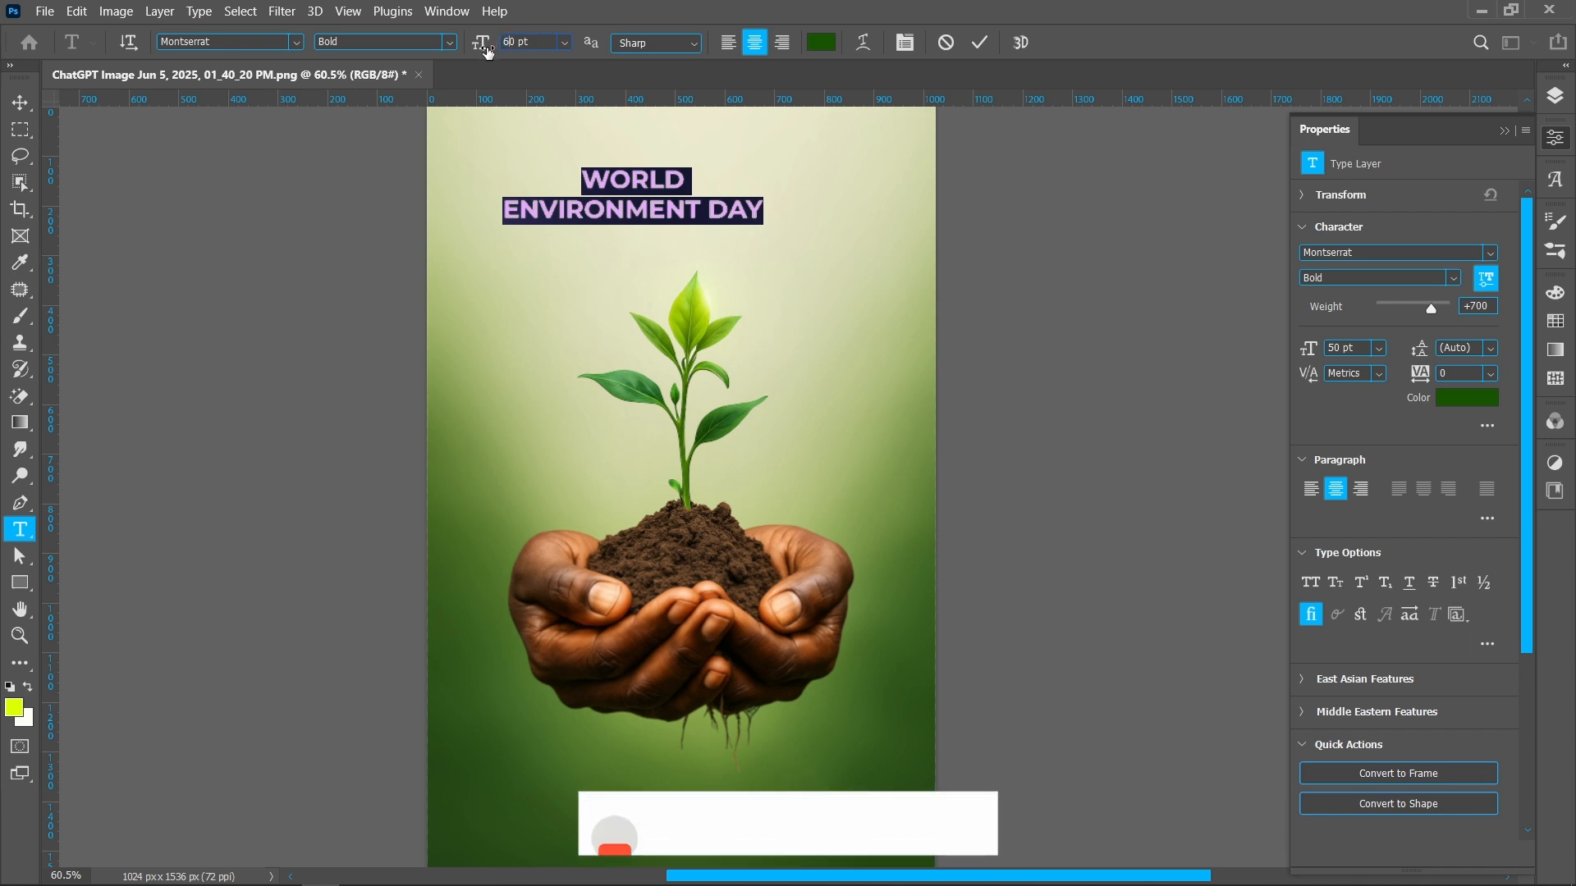
key("Return")
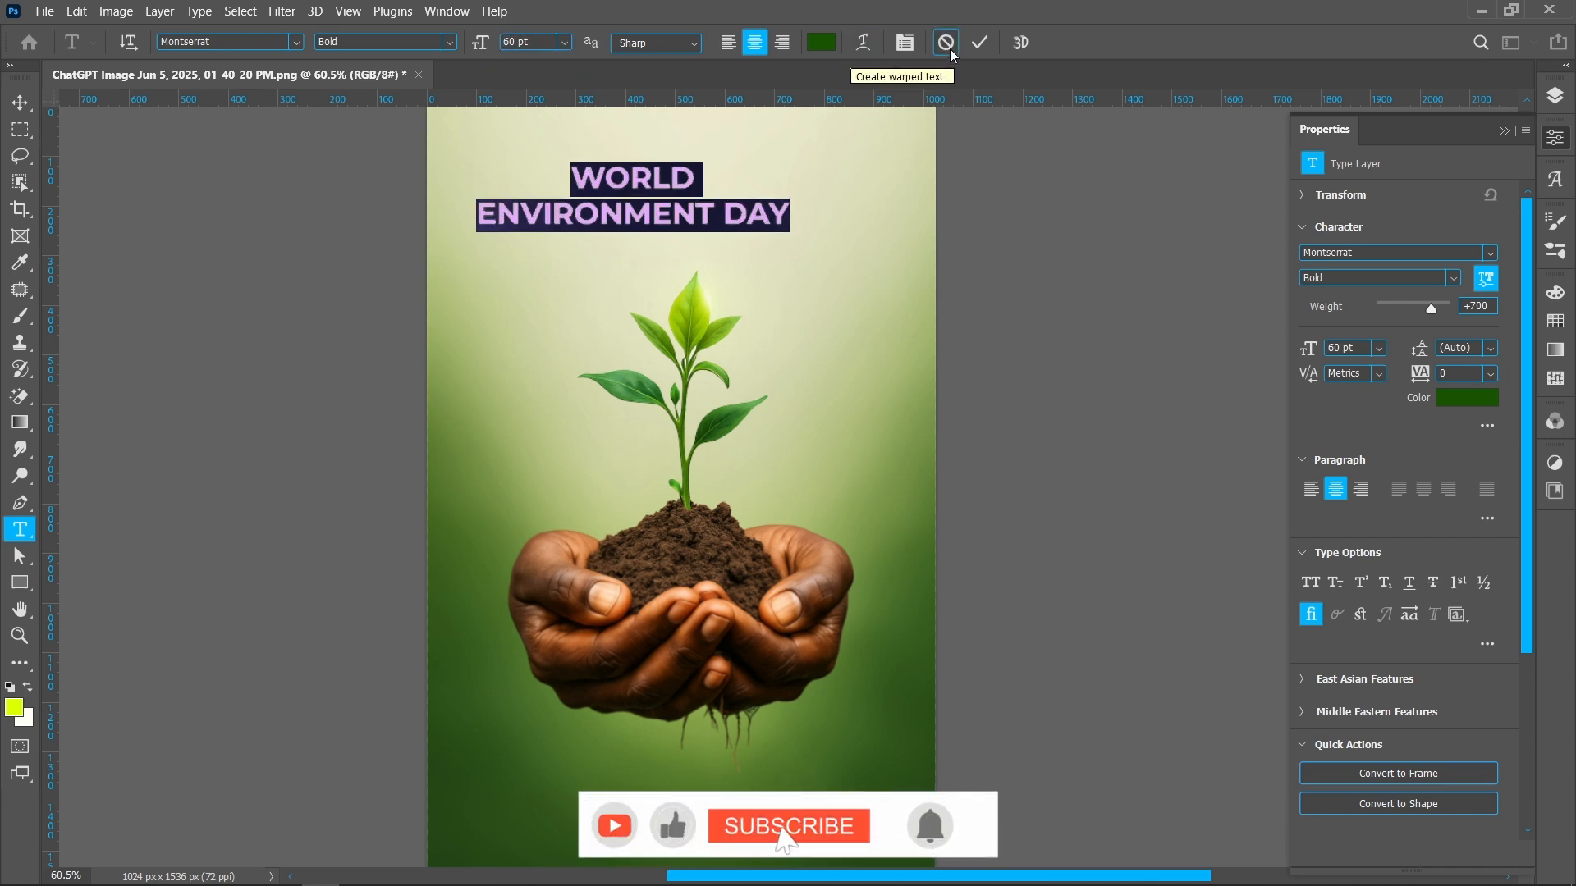
left_click(976, 43)
key("v")
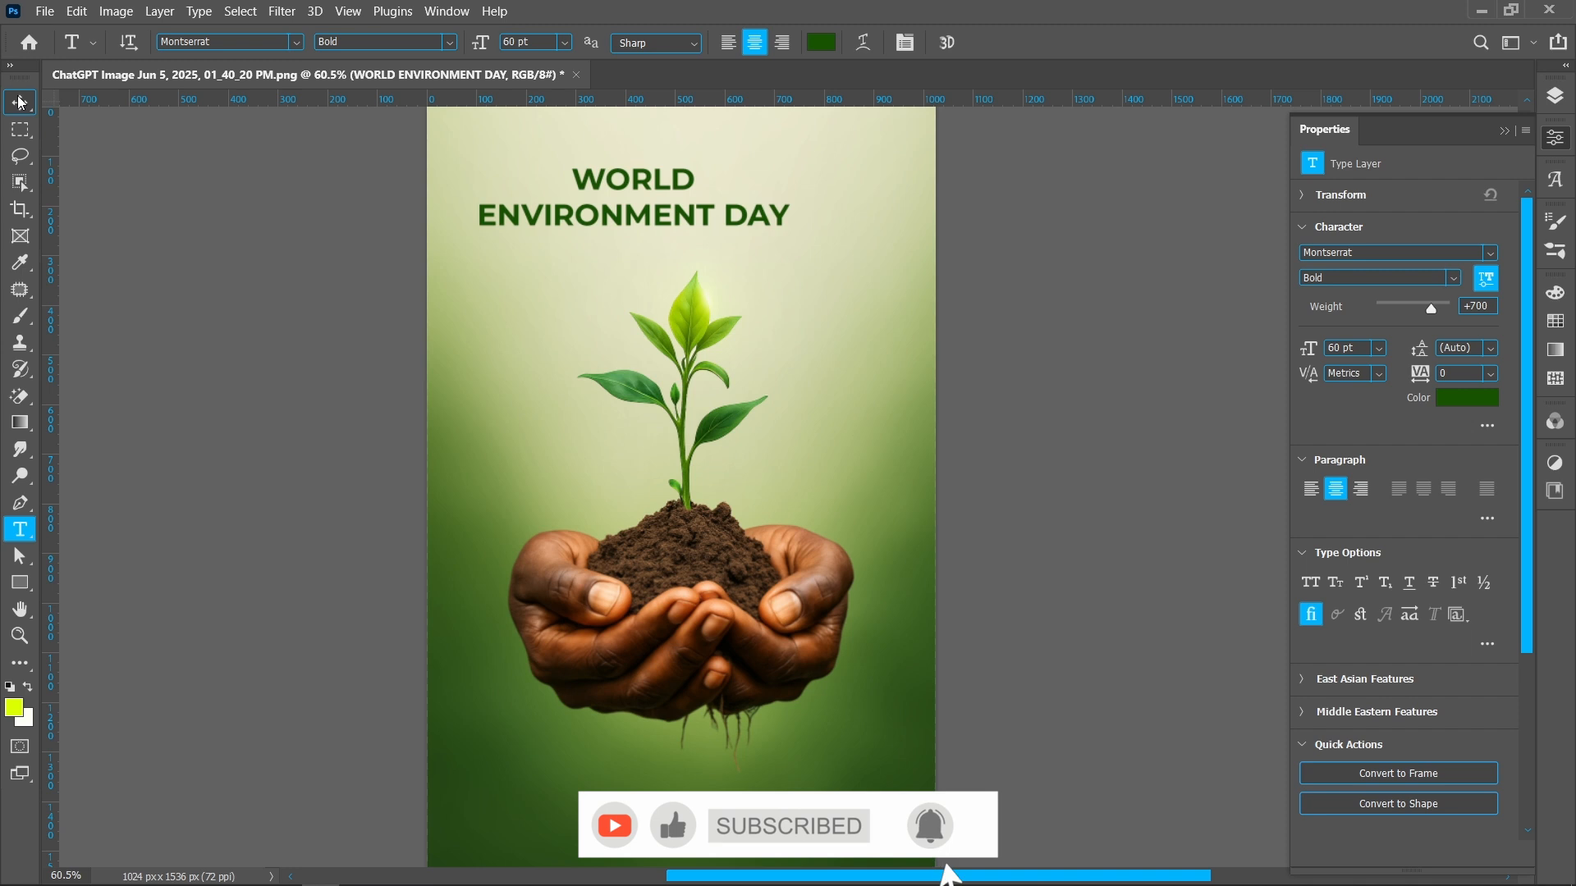
Move the title up near the top edge and set its line spacing to 55 pt
left_click_drag(623, 192, 655, 171)
left_click(468, 42)
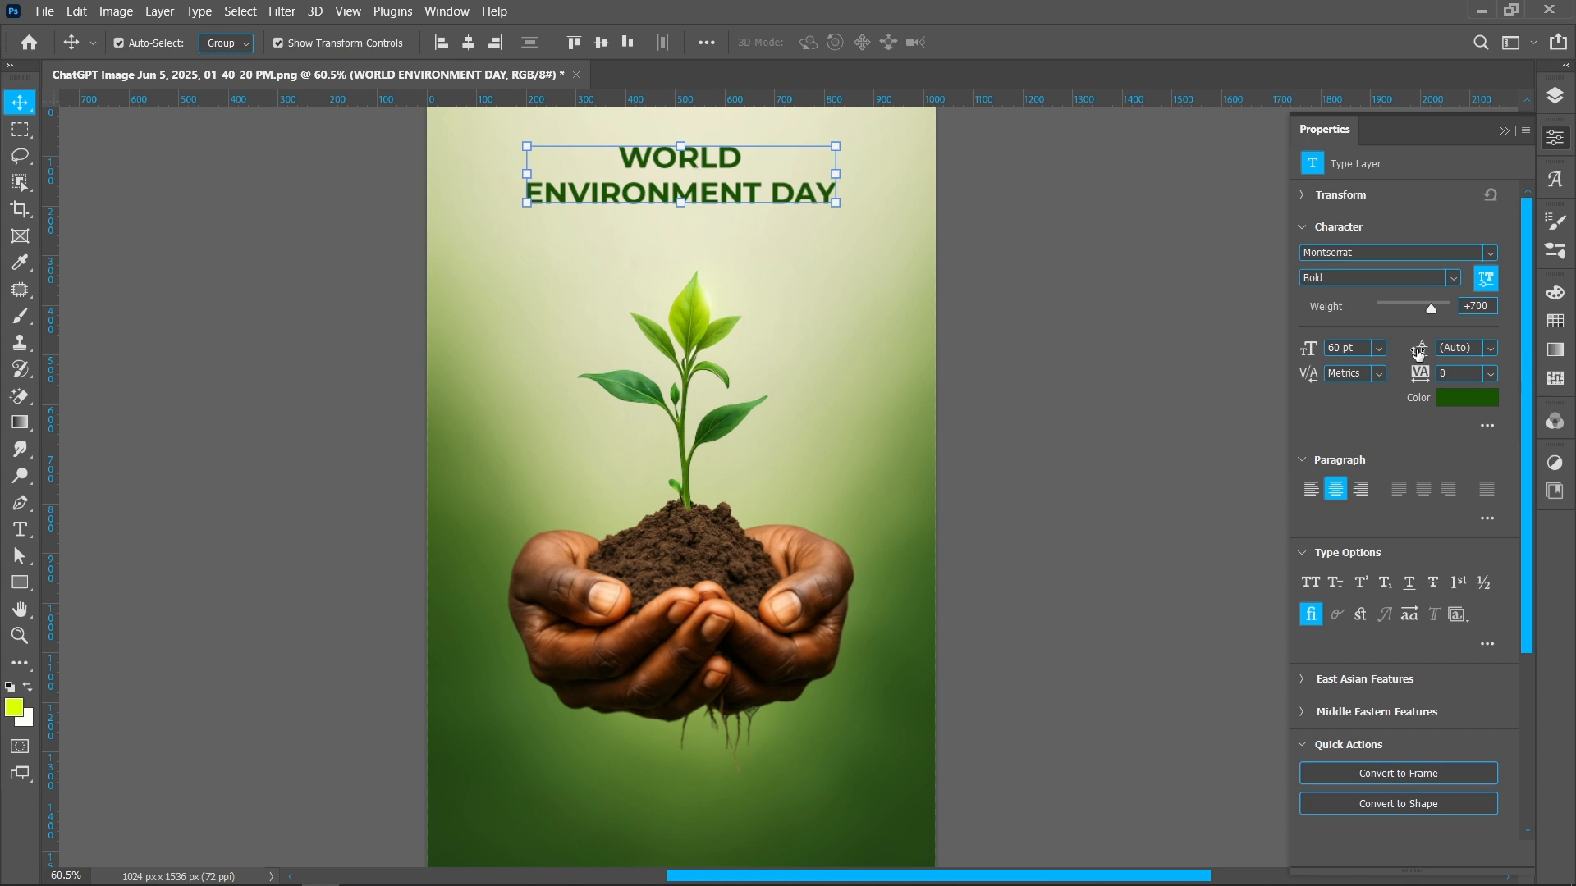
left_click_drag(1413, 352, 1394, 351)
Duplicate the title just below it and replace the copy's text with "SAVE OUR PLANET"
left_click_drag(733, 192, 729, 243)
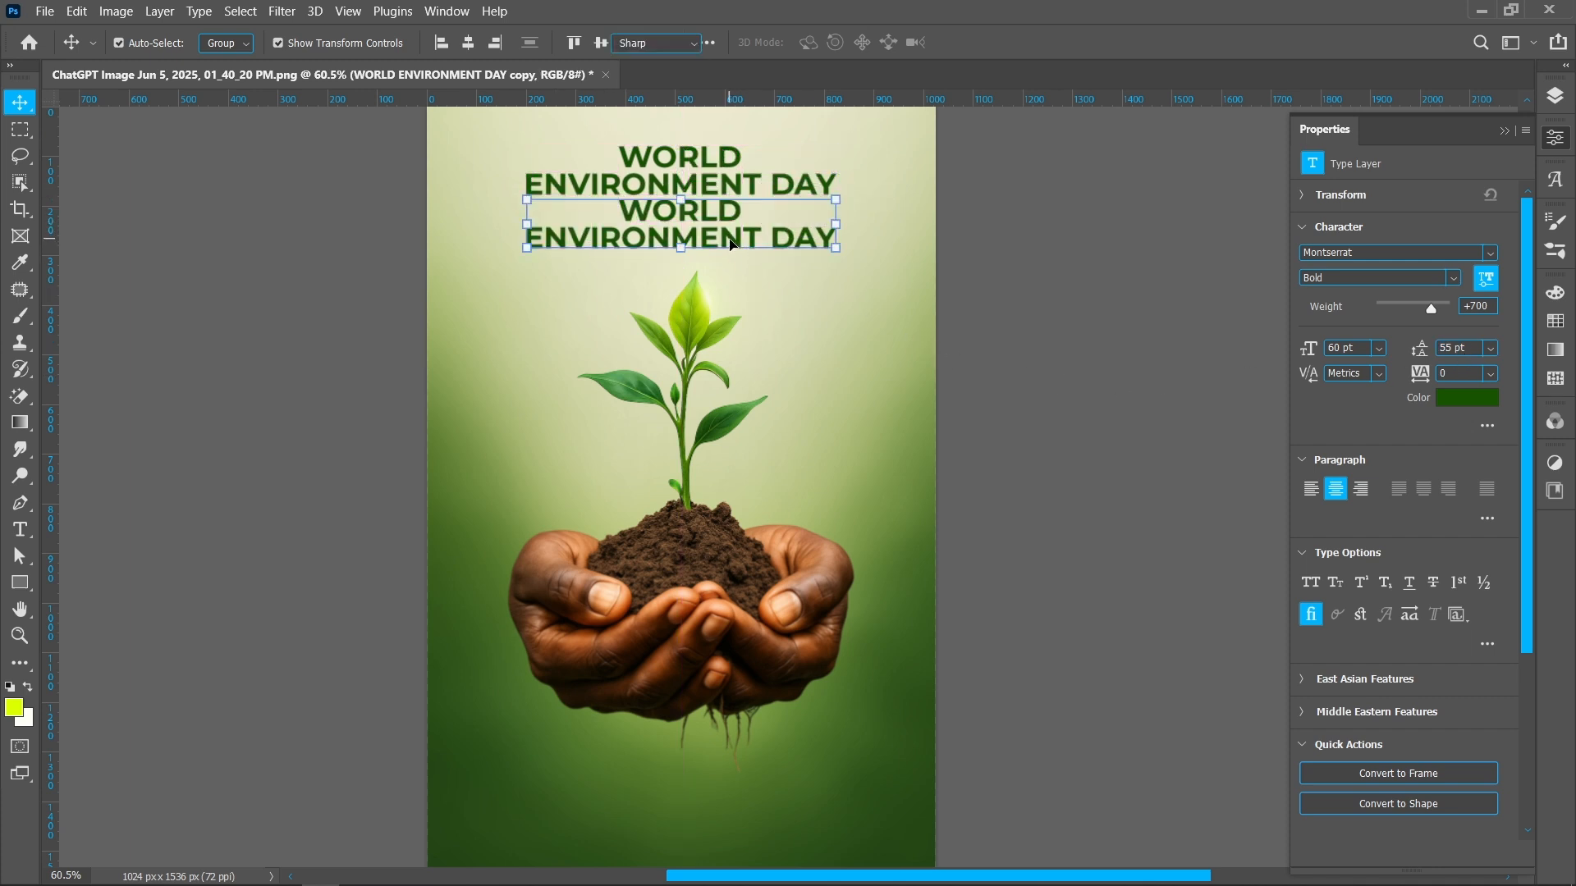
double_click(730, 243)
type("SAVE OUR PLANET")
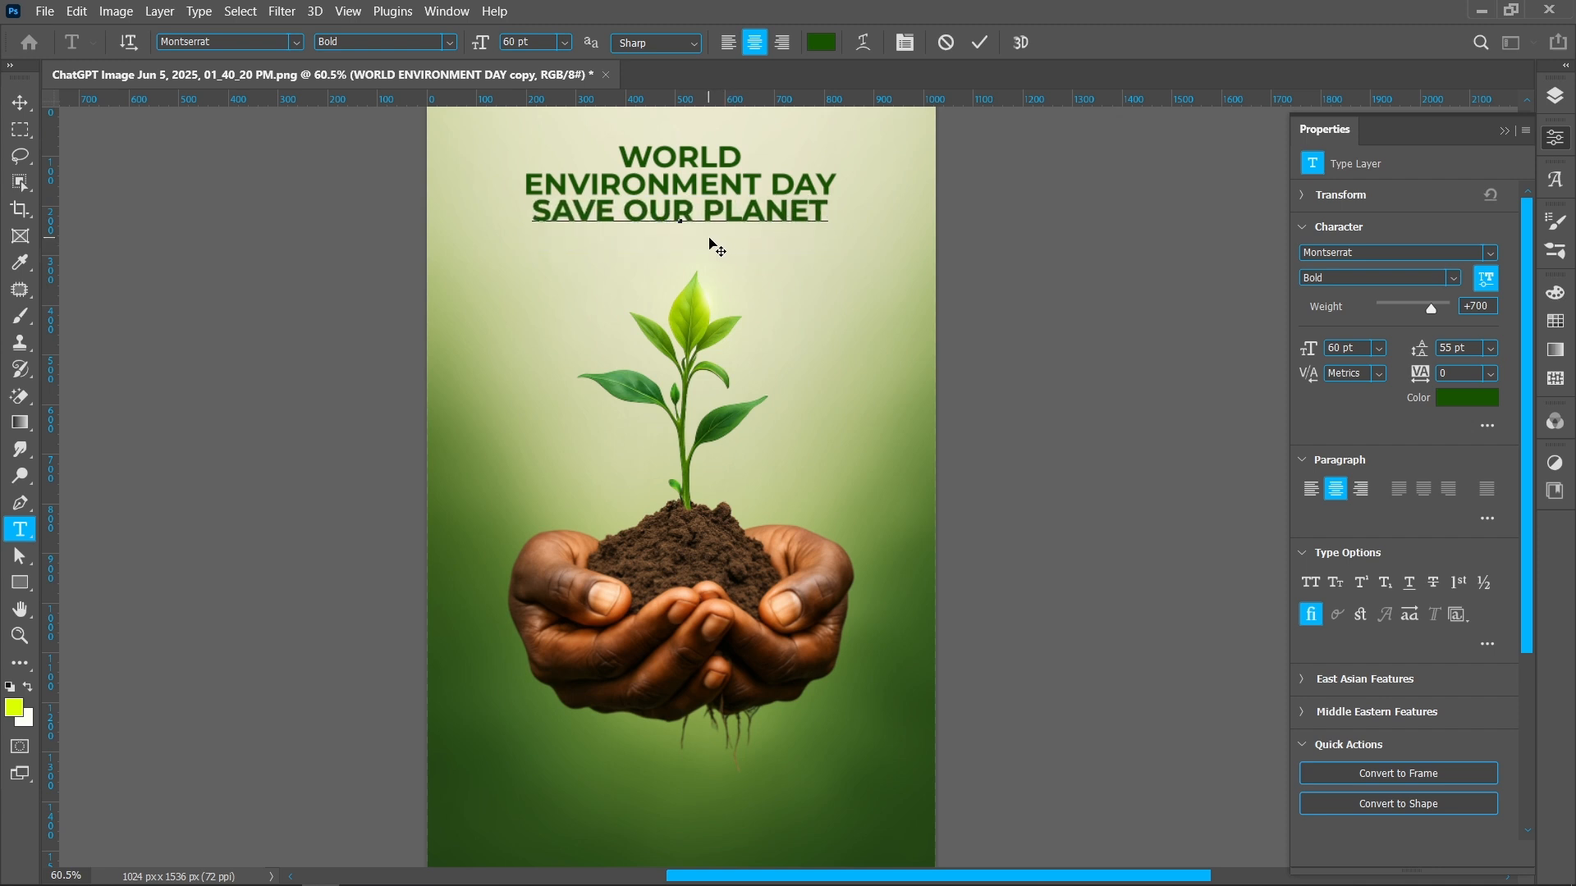
Restyle the subtitle to Montserrat Regular at 30 pt and commit the edit
key("ctrl+a")
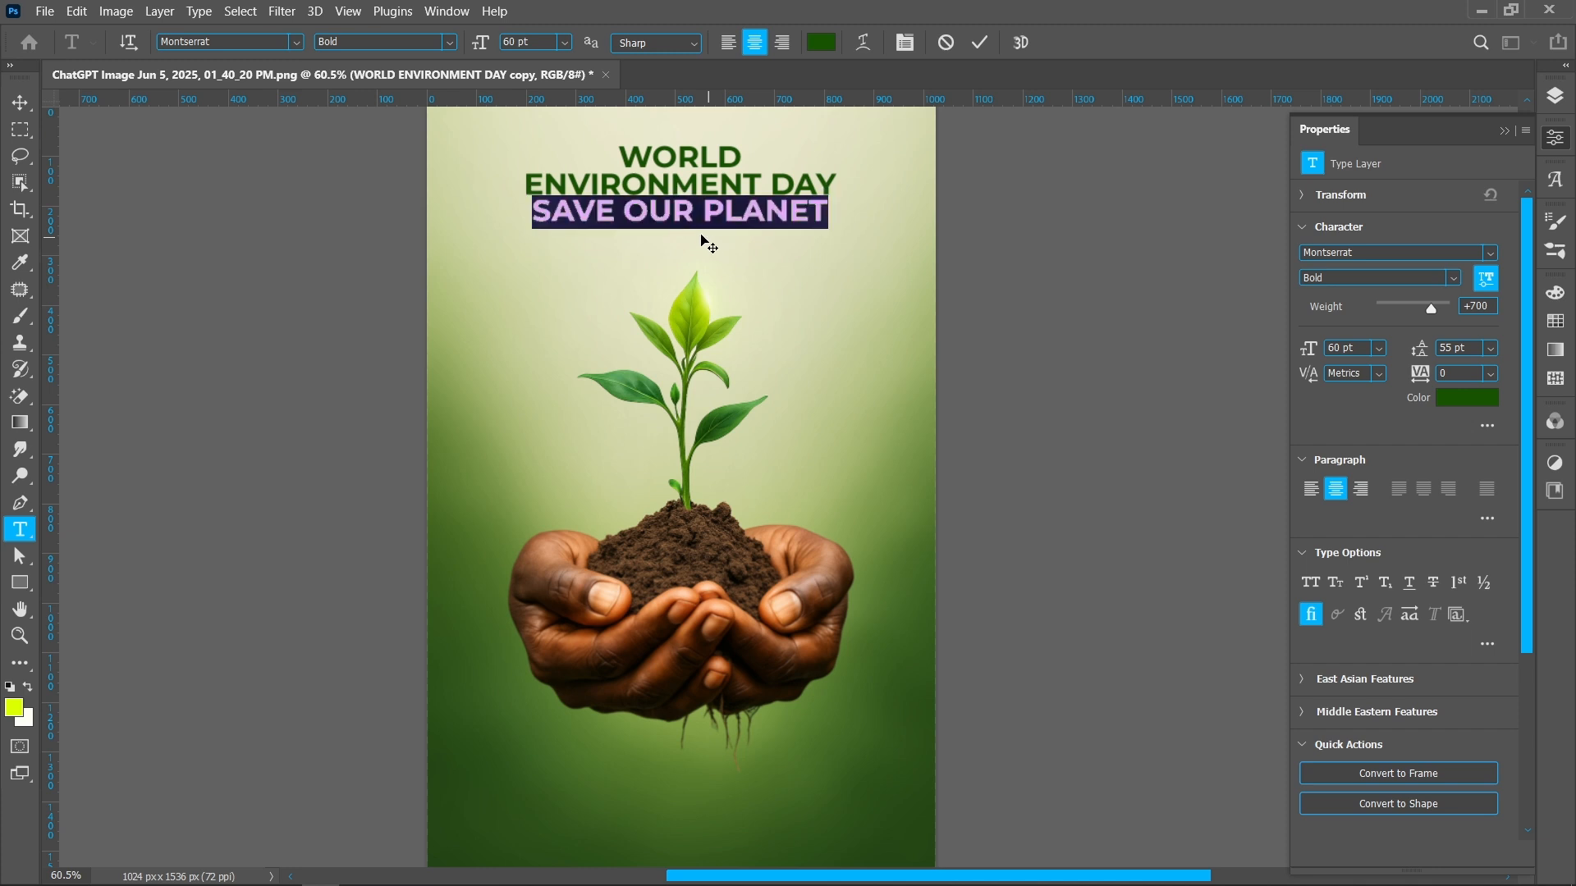
left_click(450, 43)
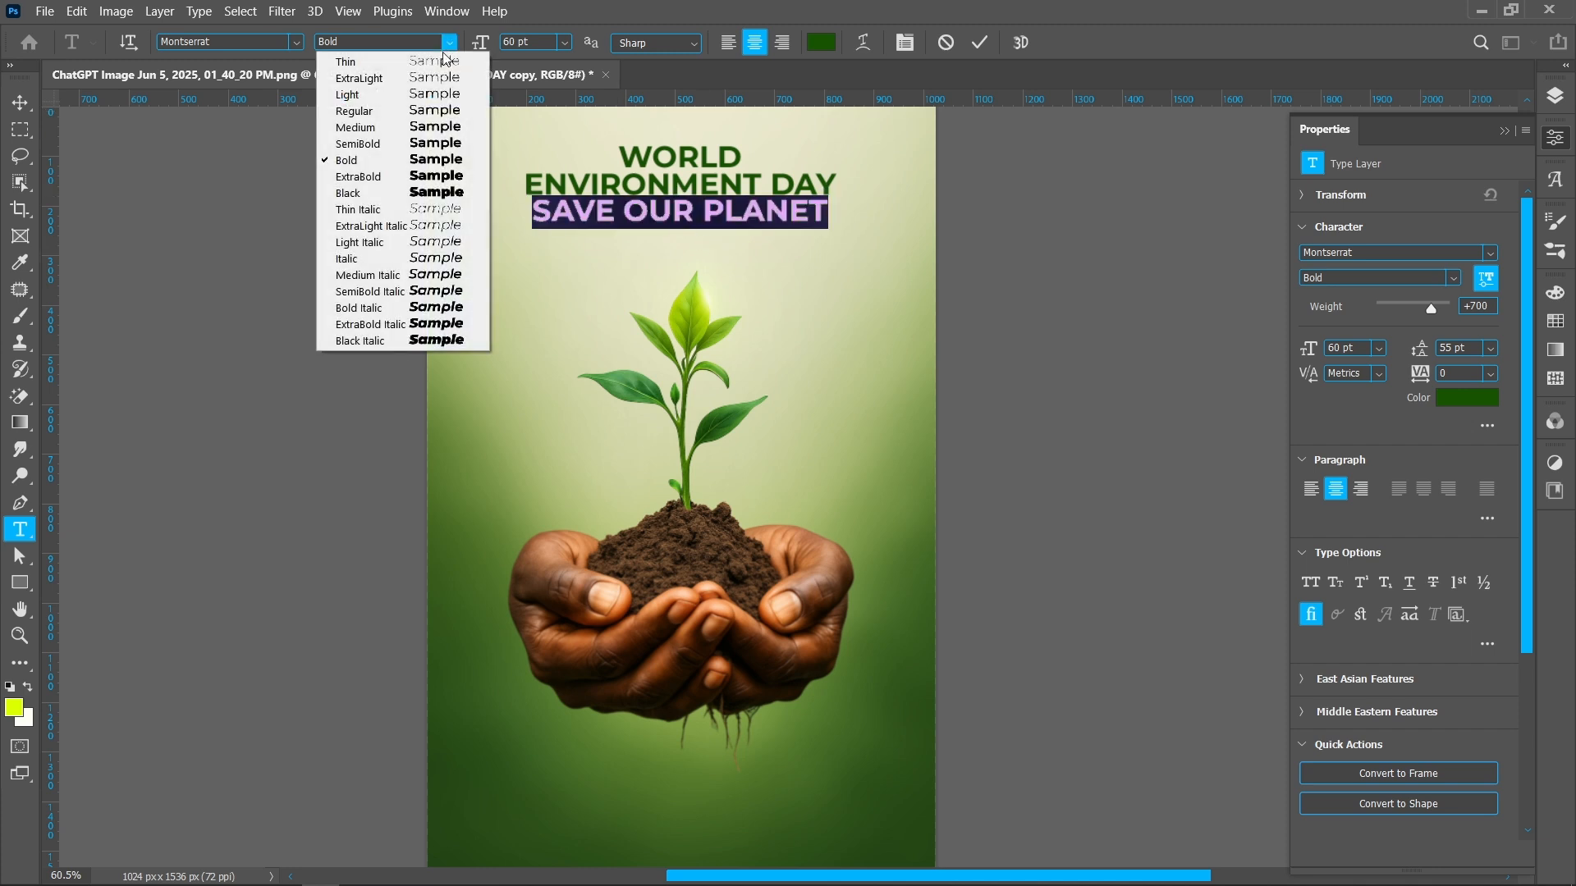
left_click(396, 114)
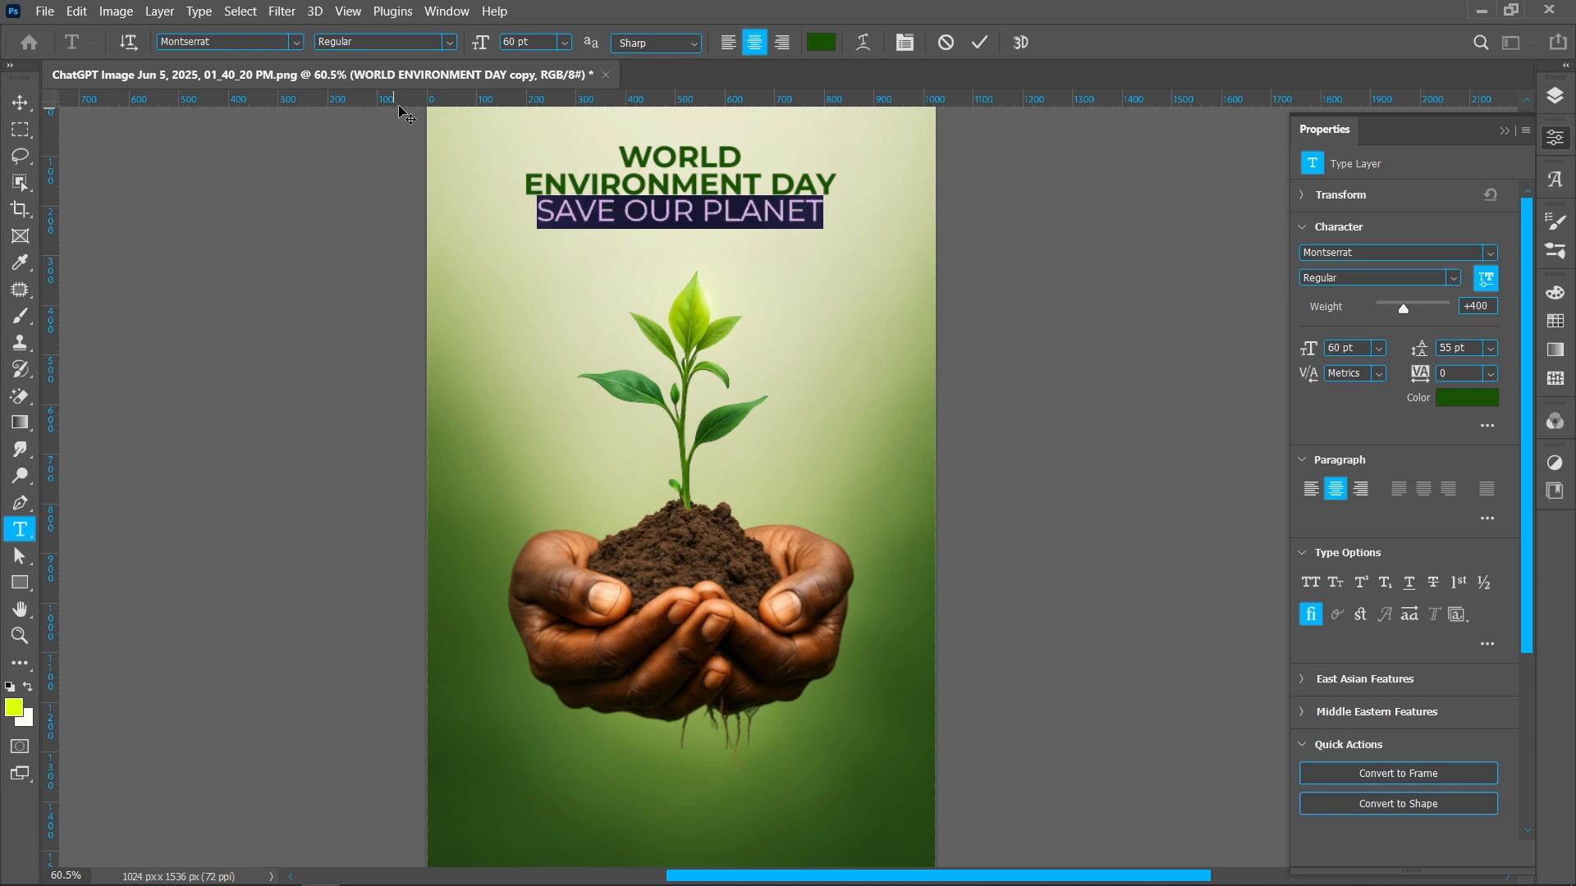
double_click(516, 41)
key("Return")
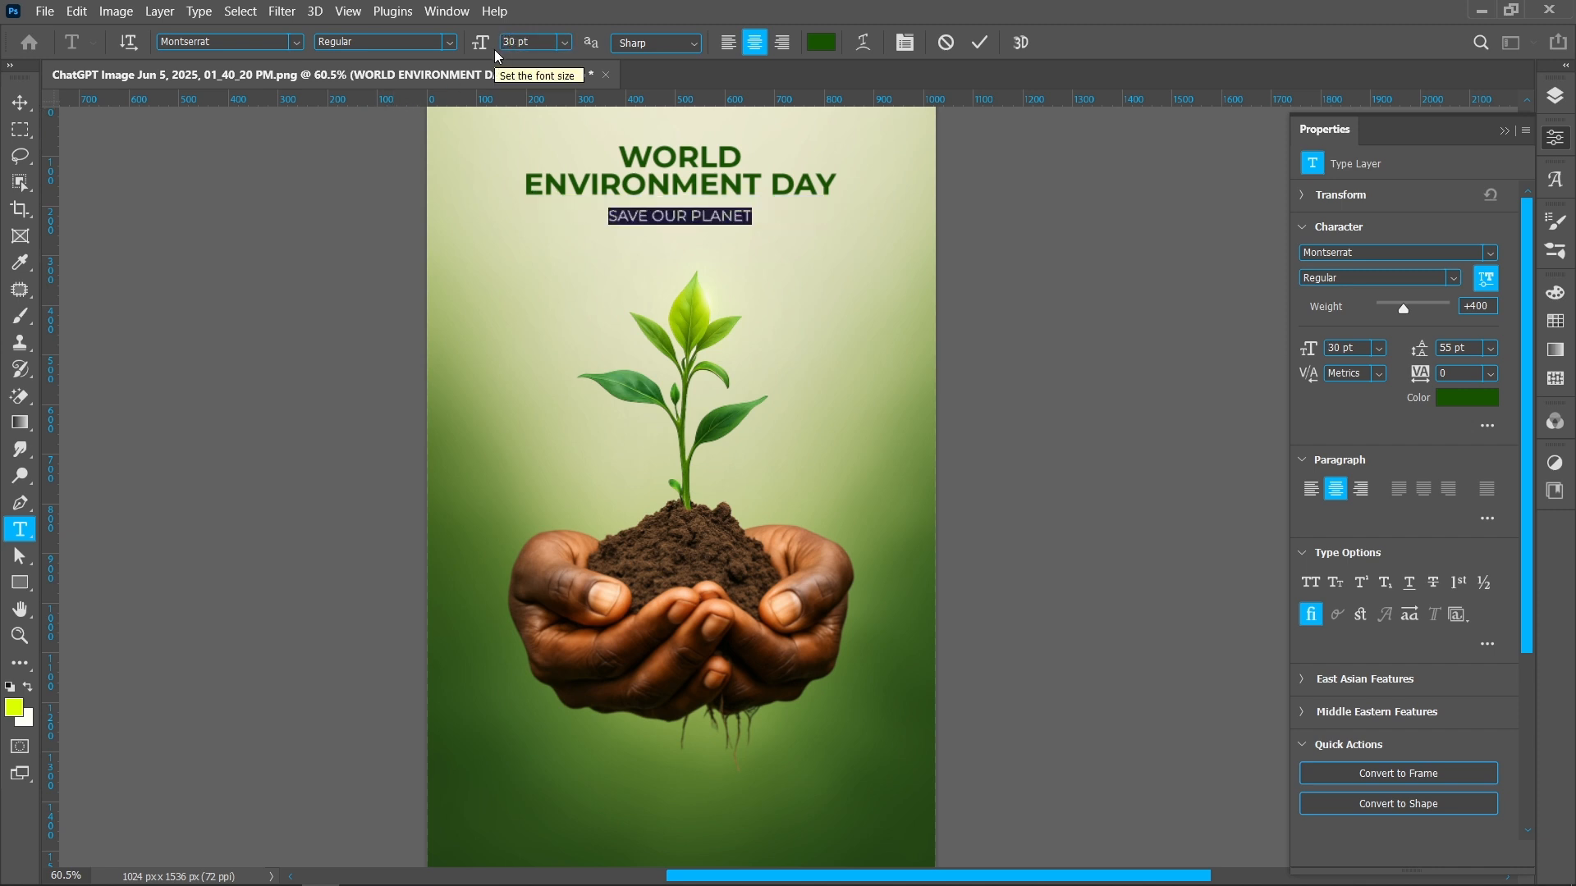
left_click(21, 102)
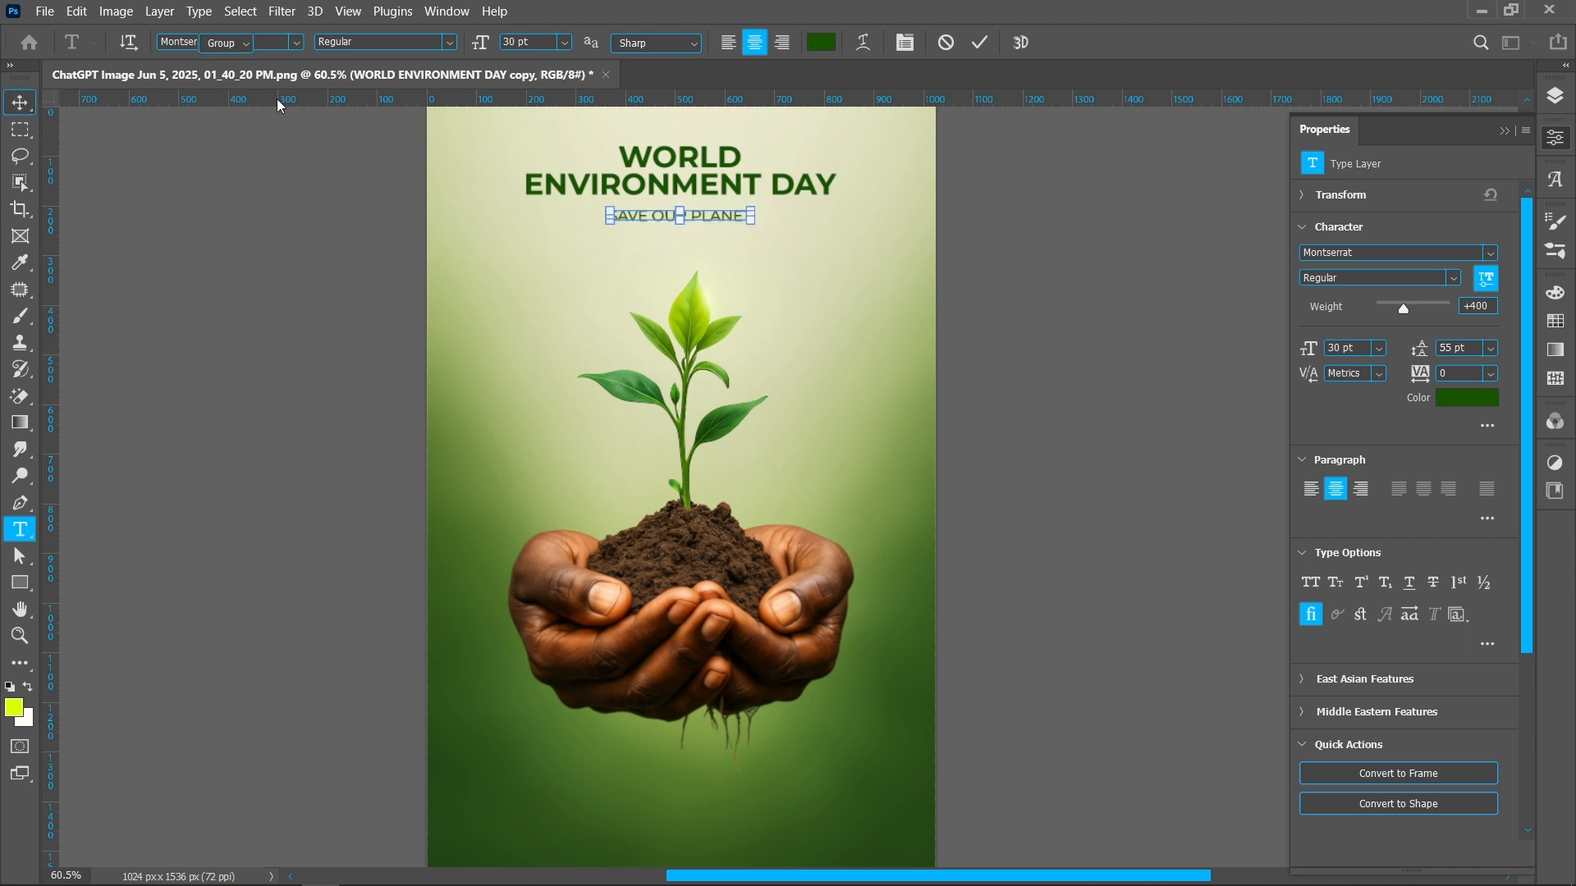
left_click(467, 43)
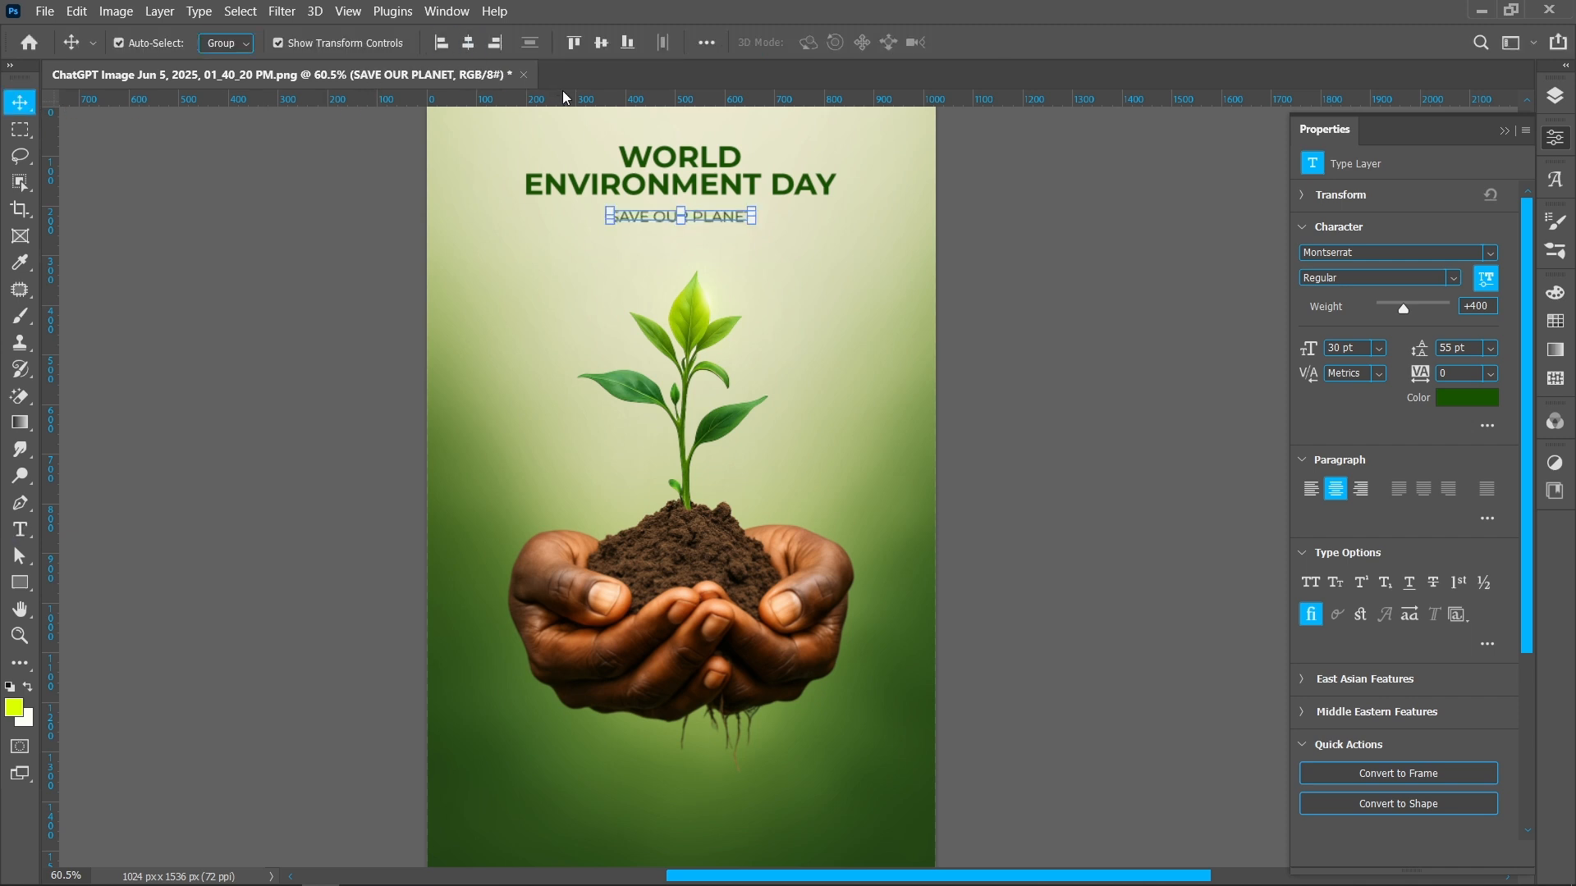
left_click(1036, 333)
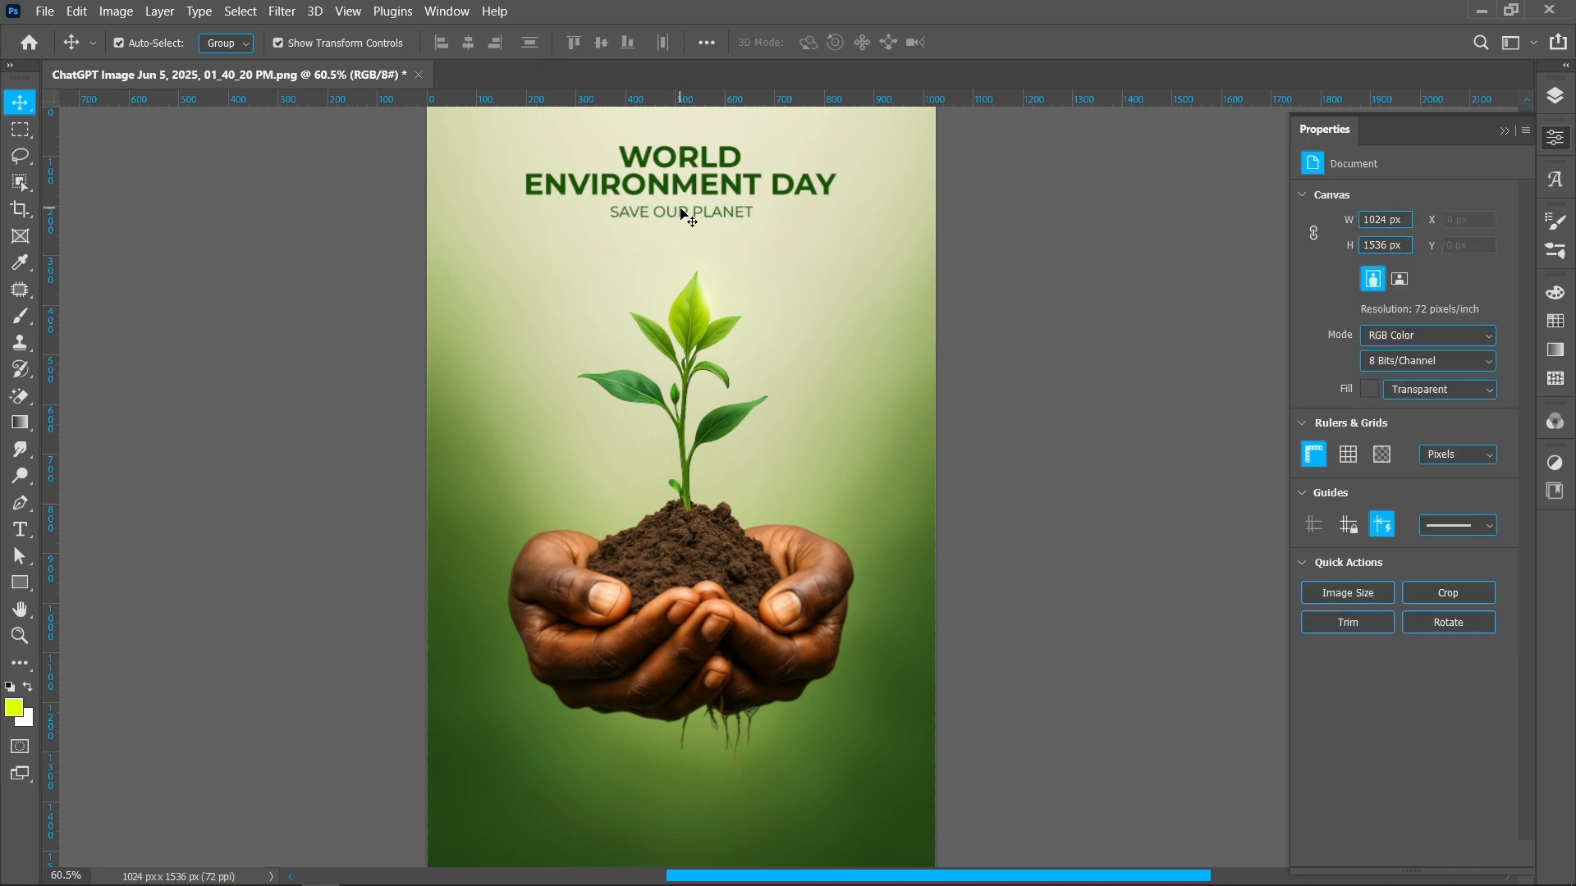
Duplicate the subtitle down near the bottom of the poster and set the copy's text colour to white (ffffff)
left_click_drag(682, 214, 715, 790)
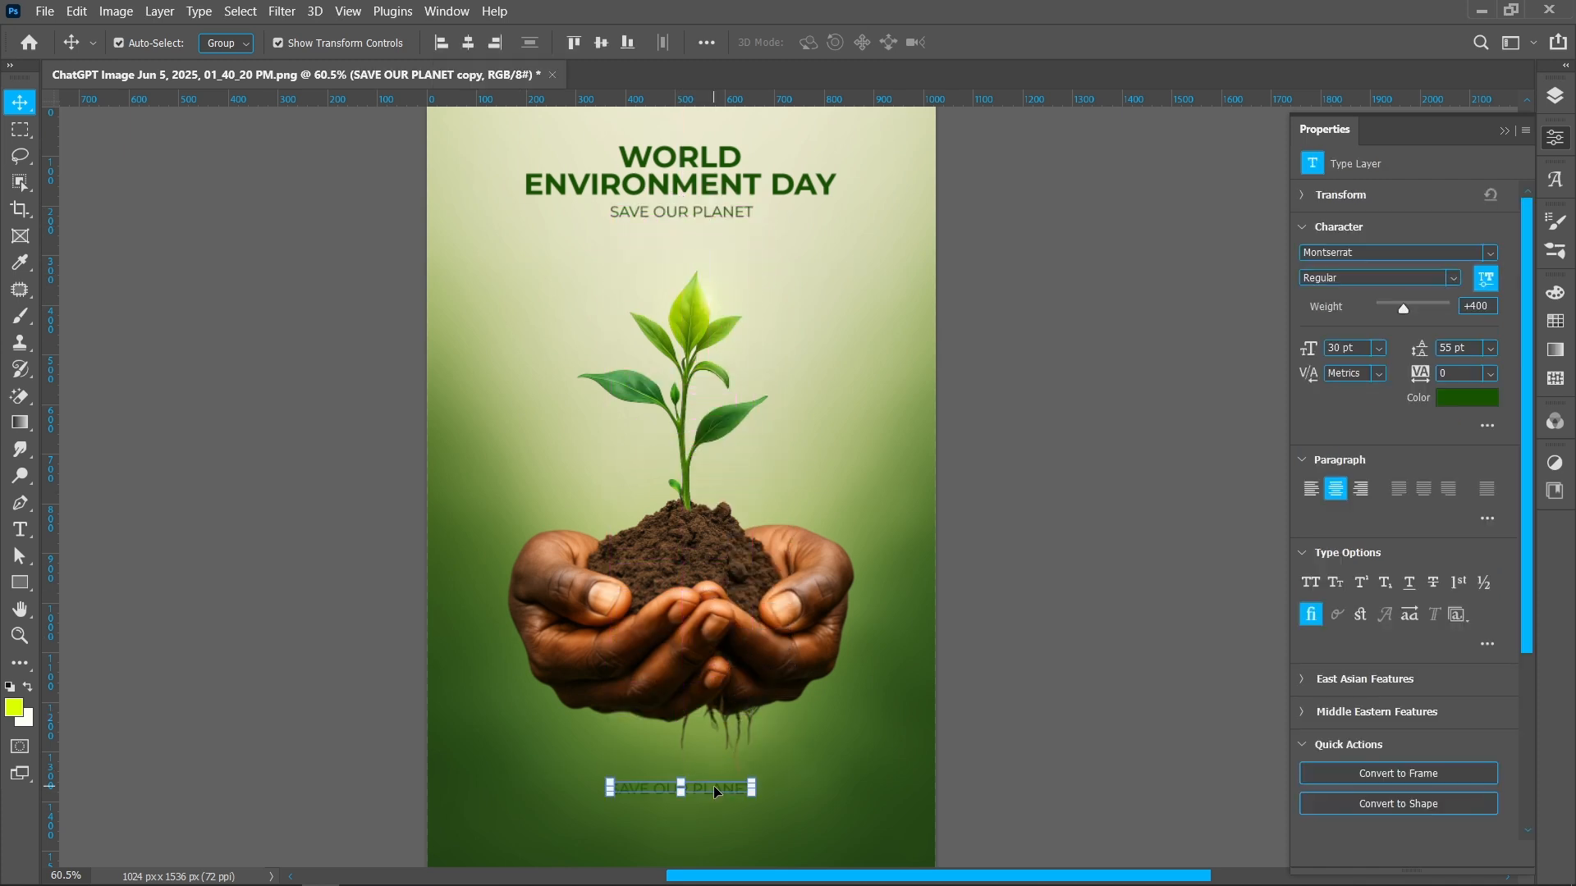
double_click(714, 787)
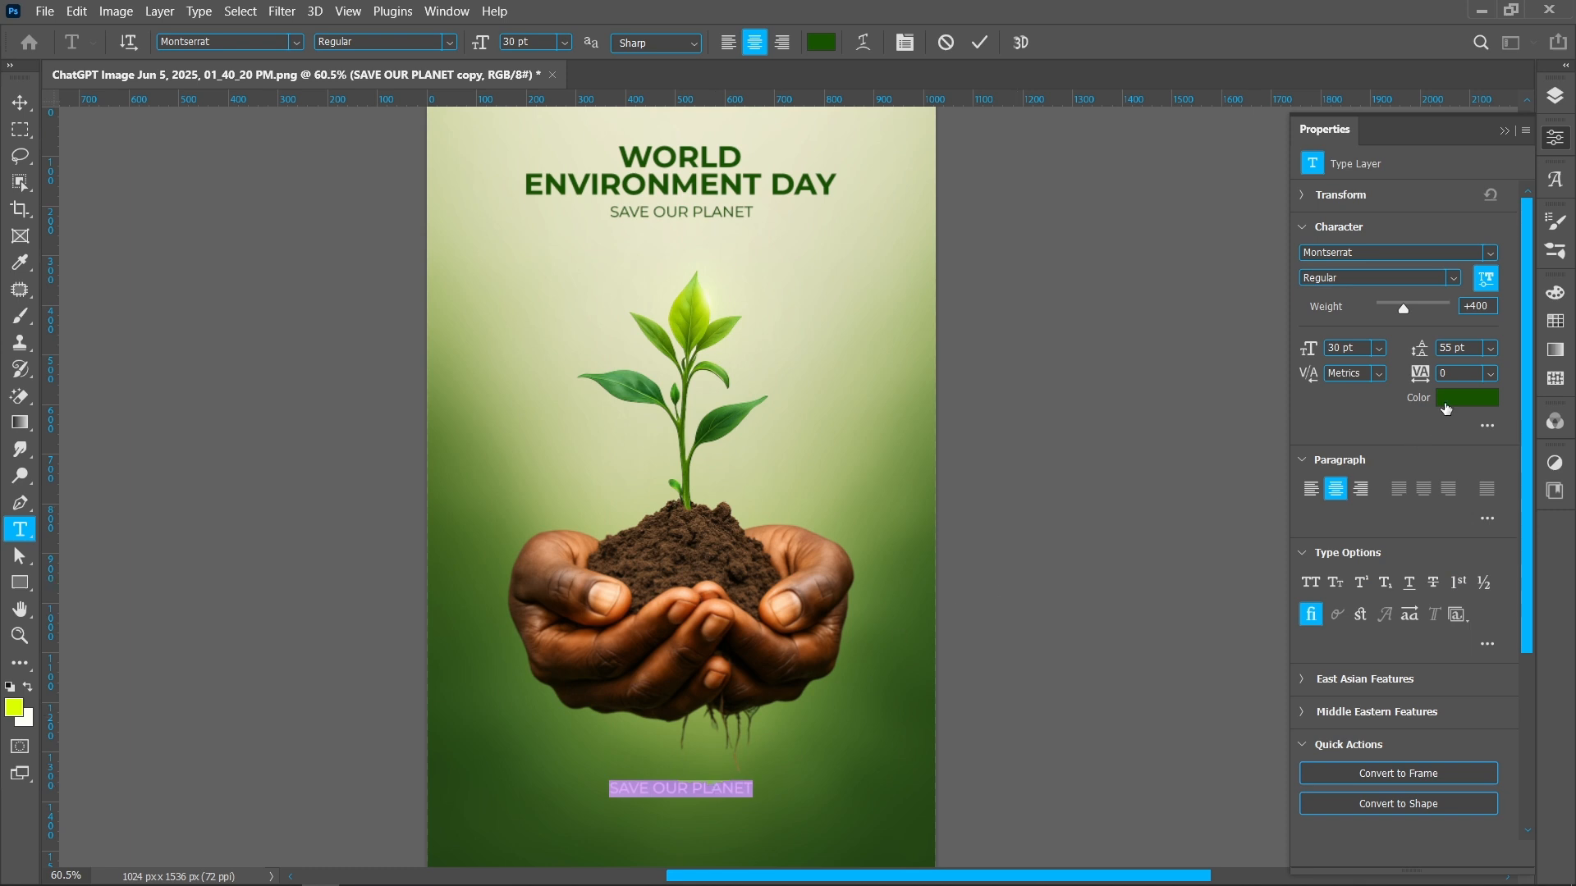
left_click(1446, 402)
left_click_drag(1082, 433, 978, 348)
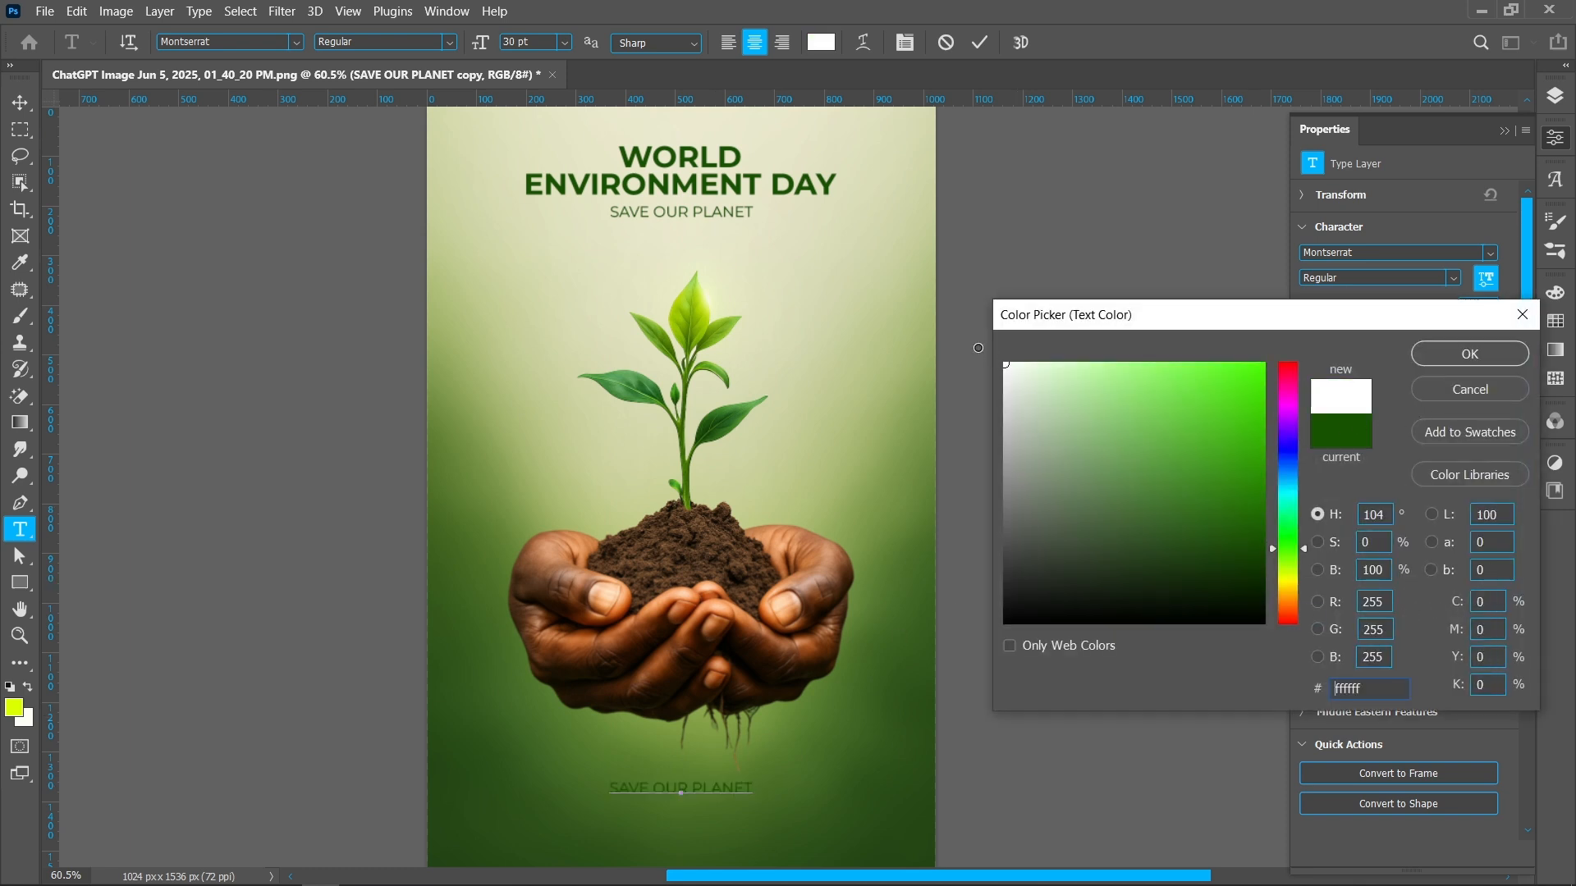
left_click(1470, 353)
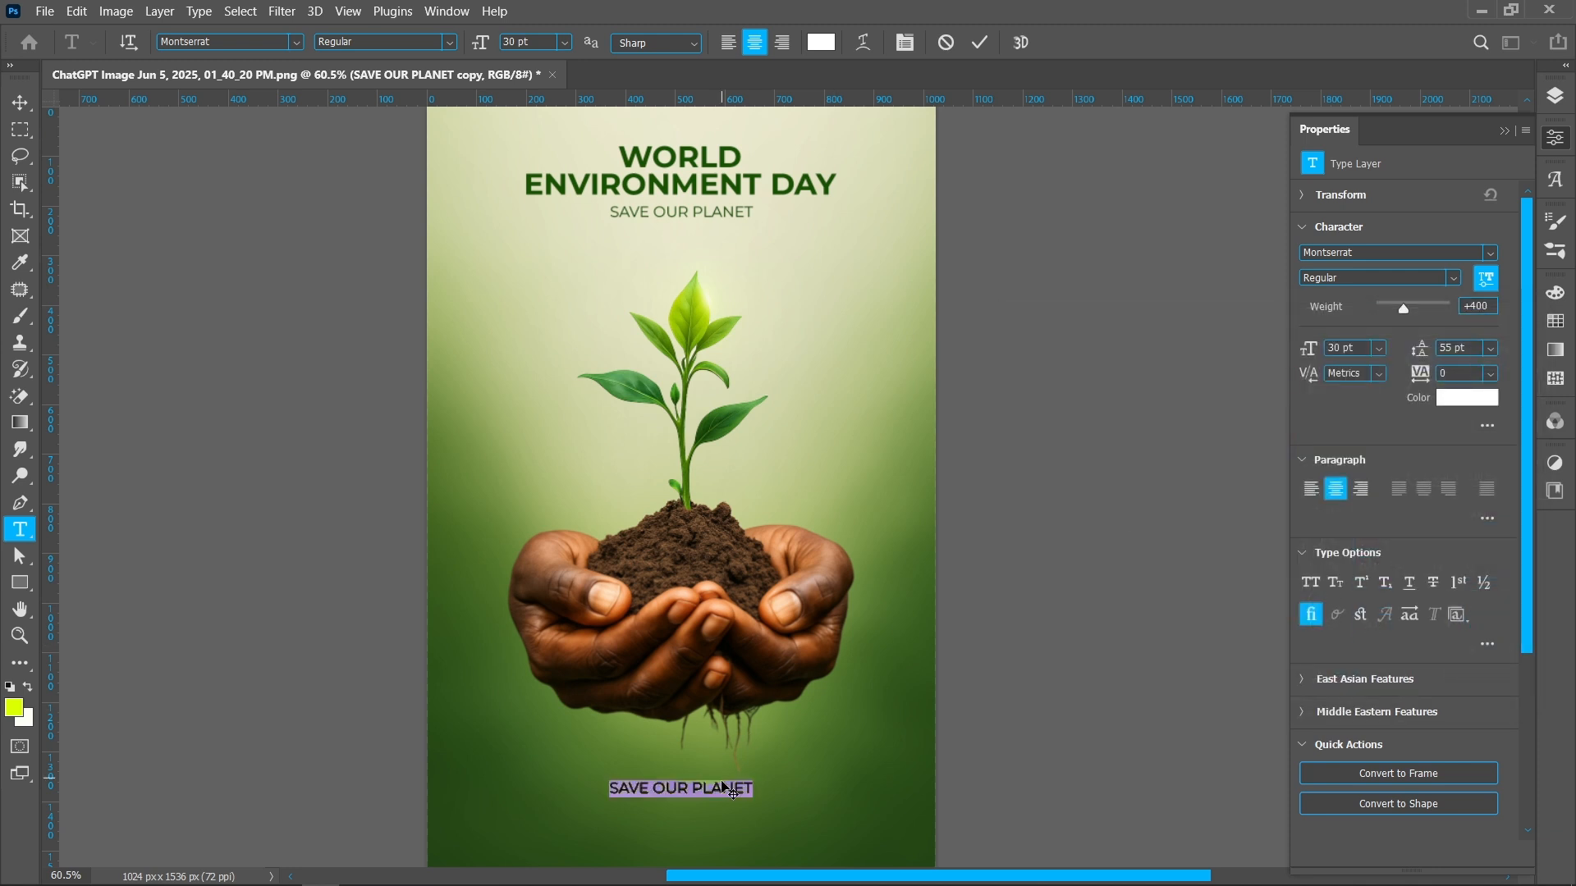
Replace the copy's text with "Every small step counts" and "plant a seed today for a greener tomorrow" on two lines
type("Every small step counts — plant a seed today for a greener tomorrow")
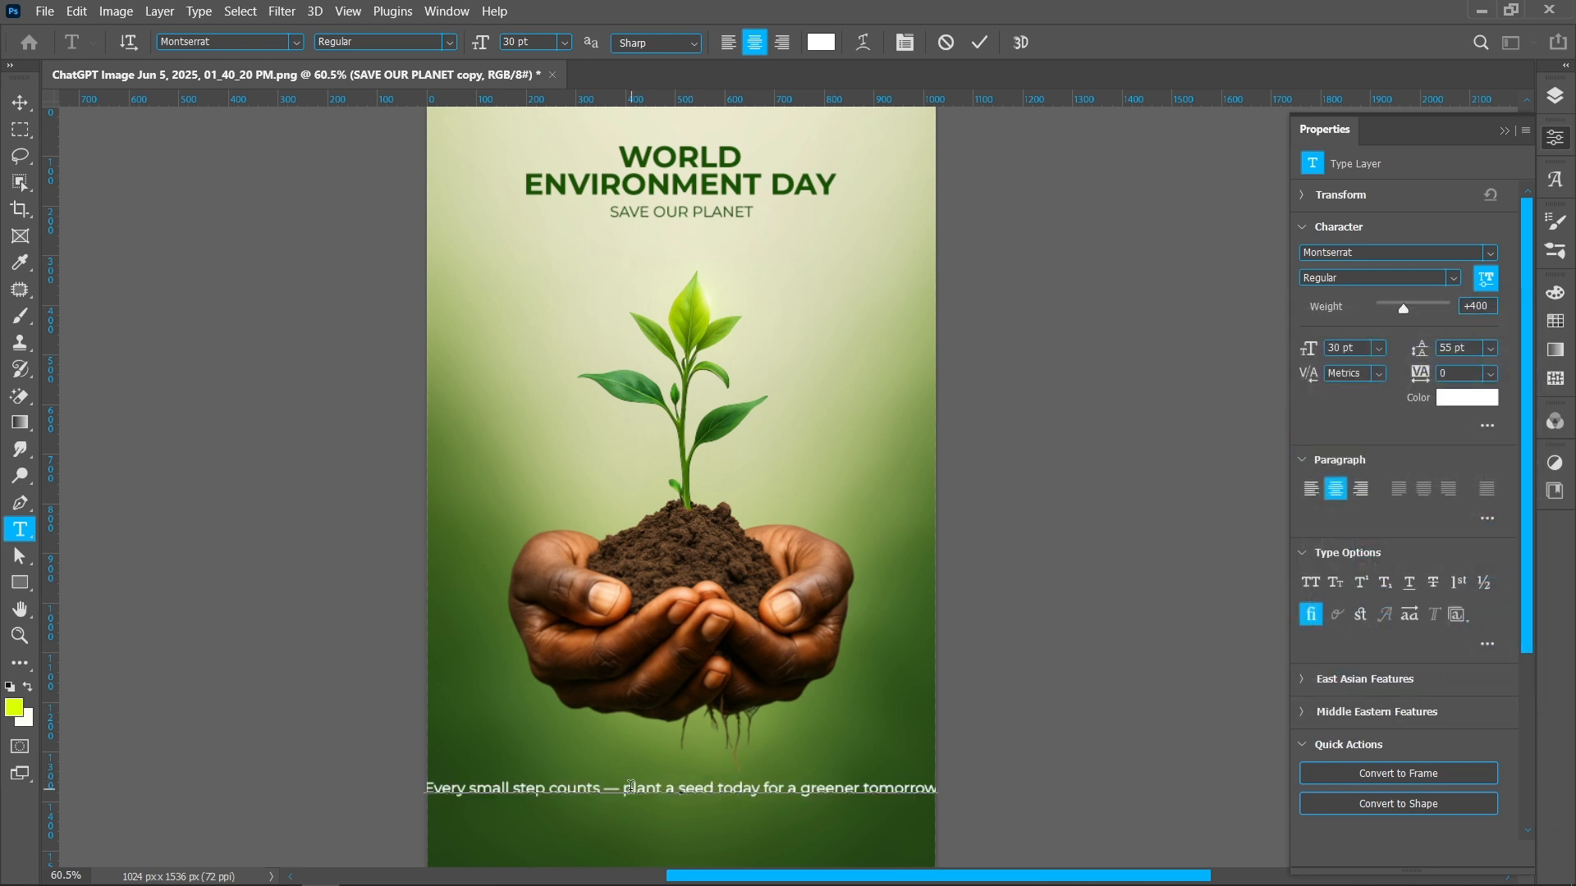
key("BackSpace")
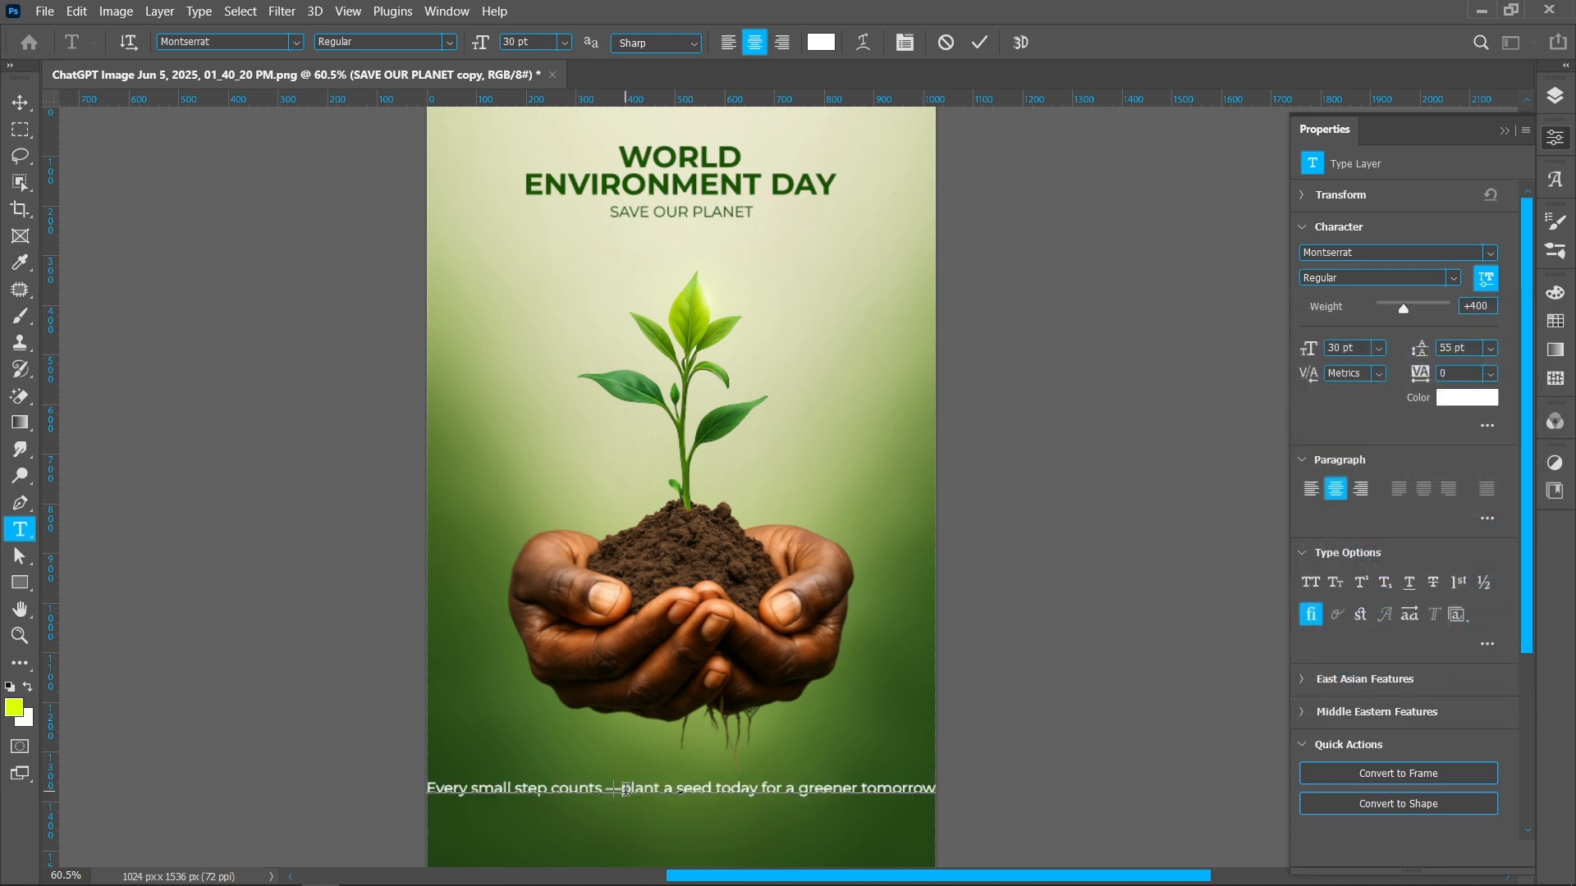
key("BackSpace")
key("Return")
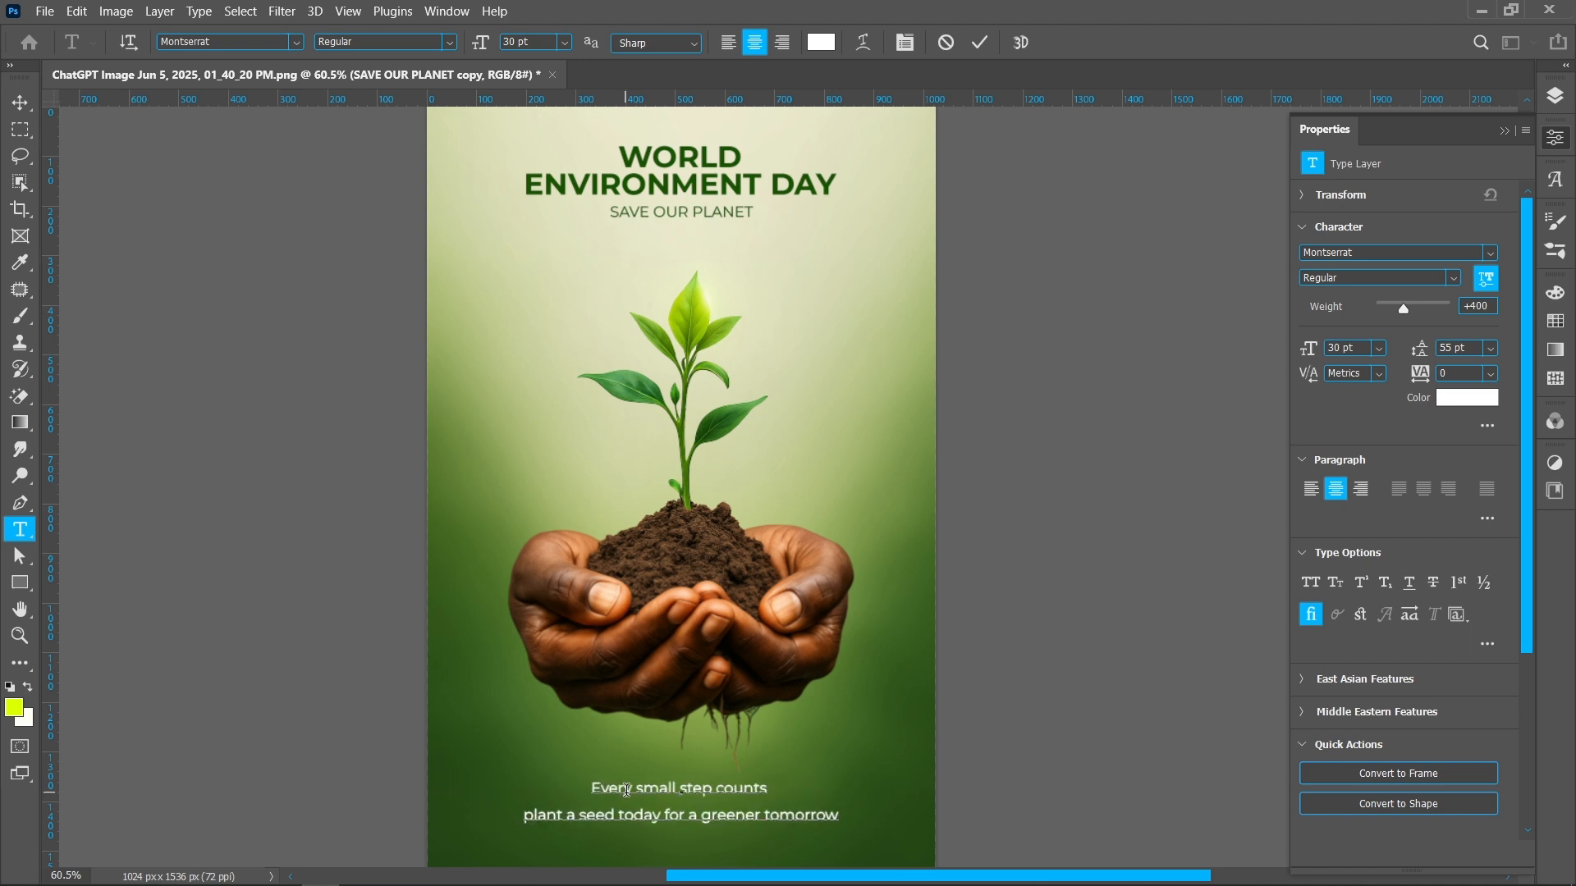
Set the bottom text's line spacing to 40 pt and commit the edit
key("ctrl+a")
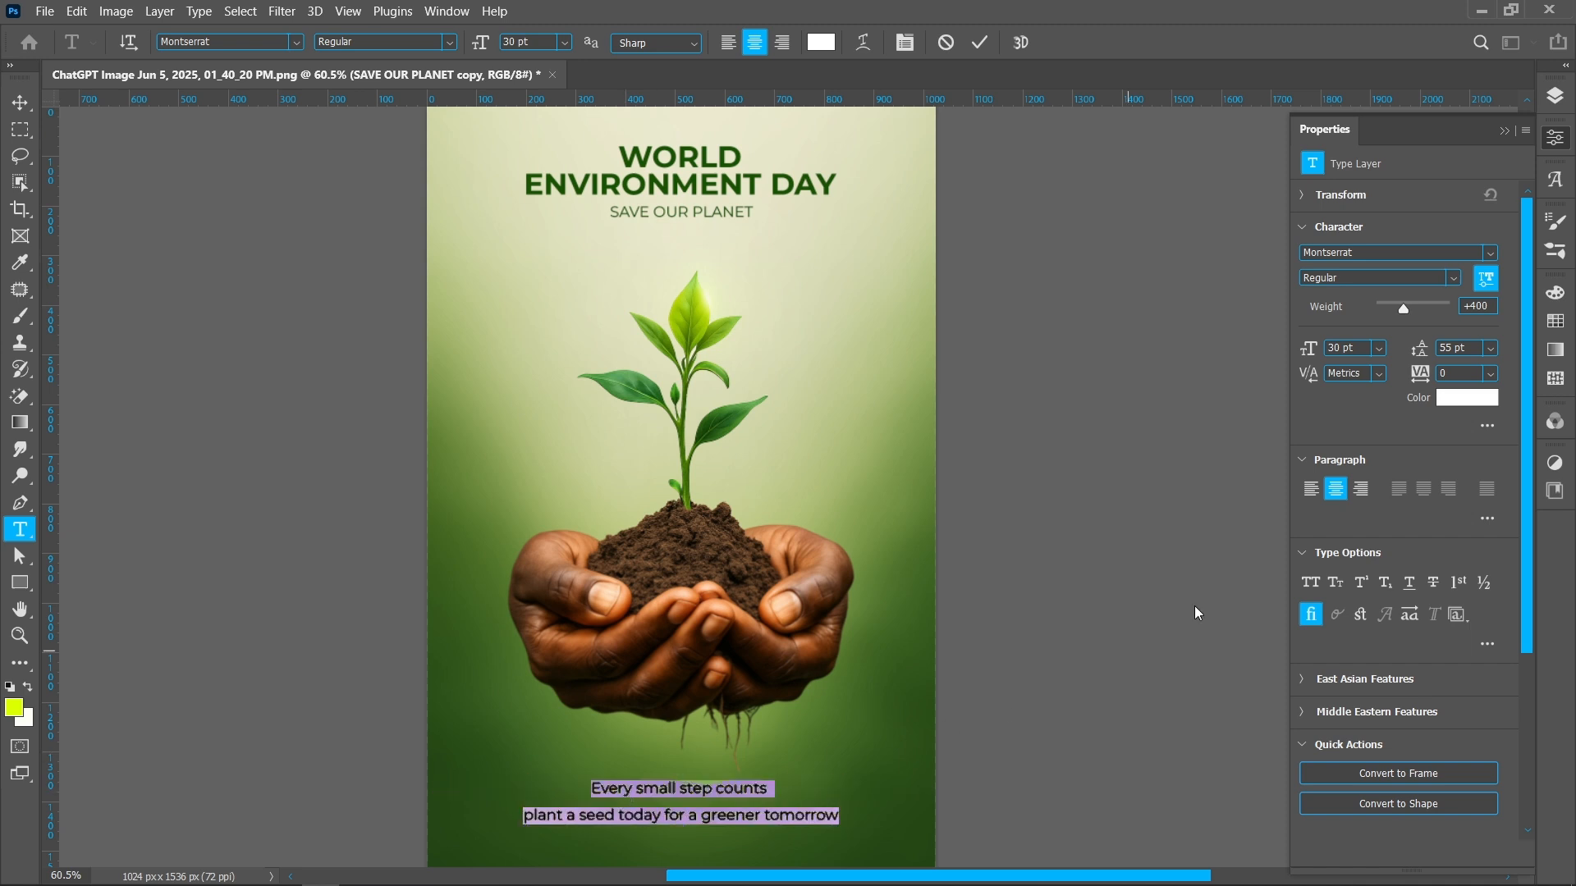
left_click_drag(1423, 351, 1408, 352)
type("40")
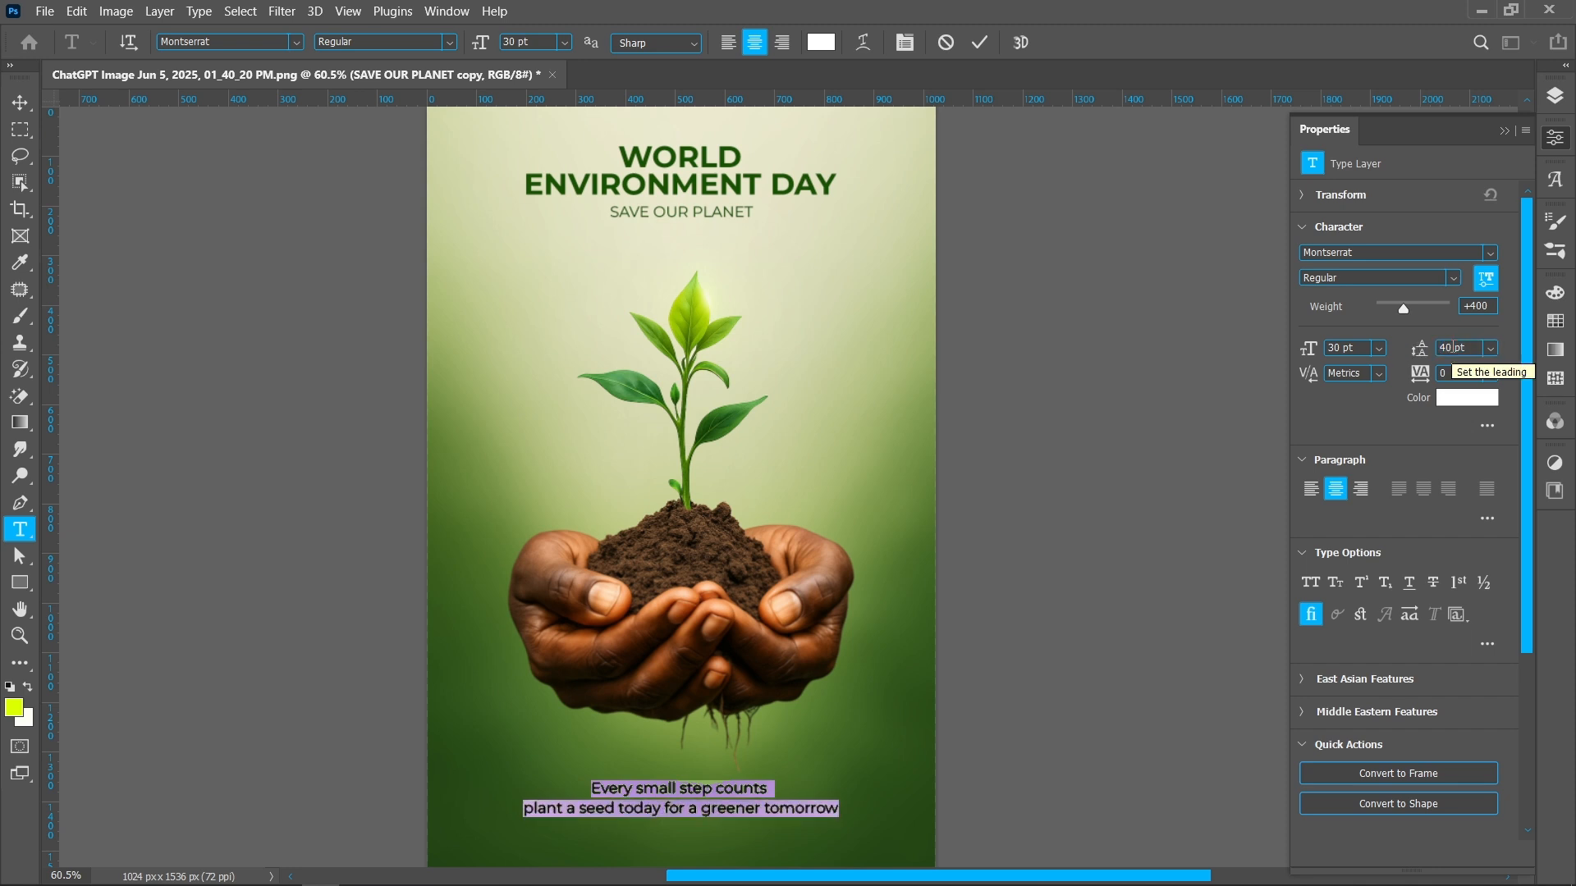
left_click(979, 41)
key("v")
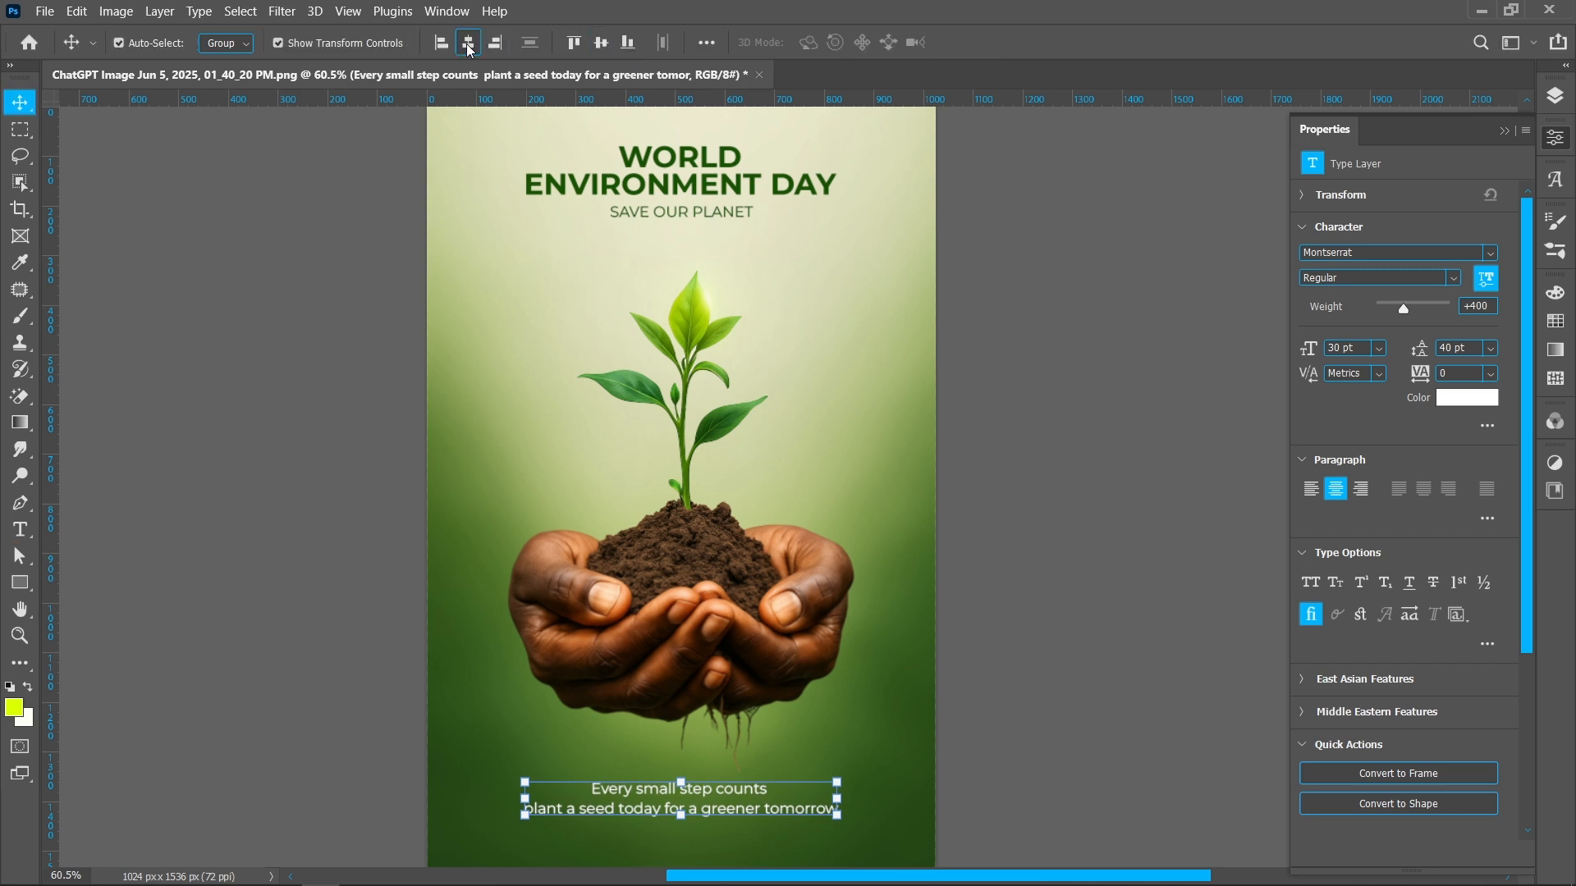
left_click(1032, 751)
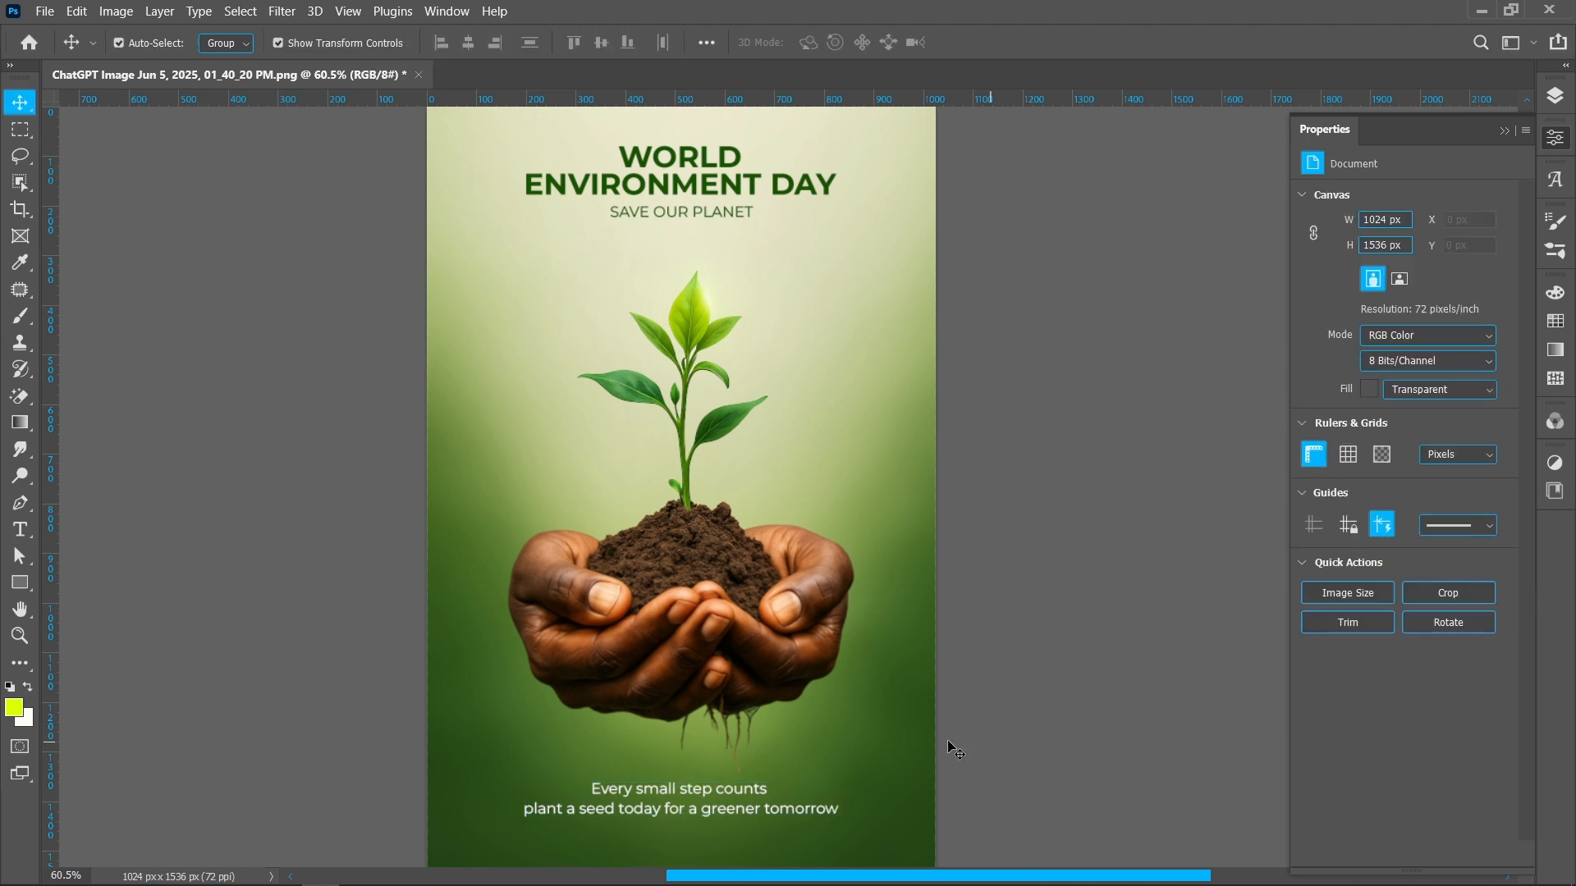
scroll(677, 585, "down", 1)
left_click(722, 246)
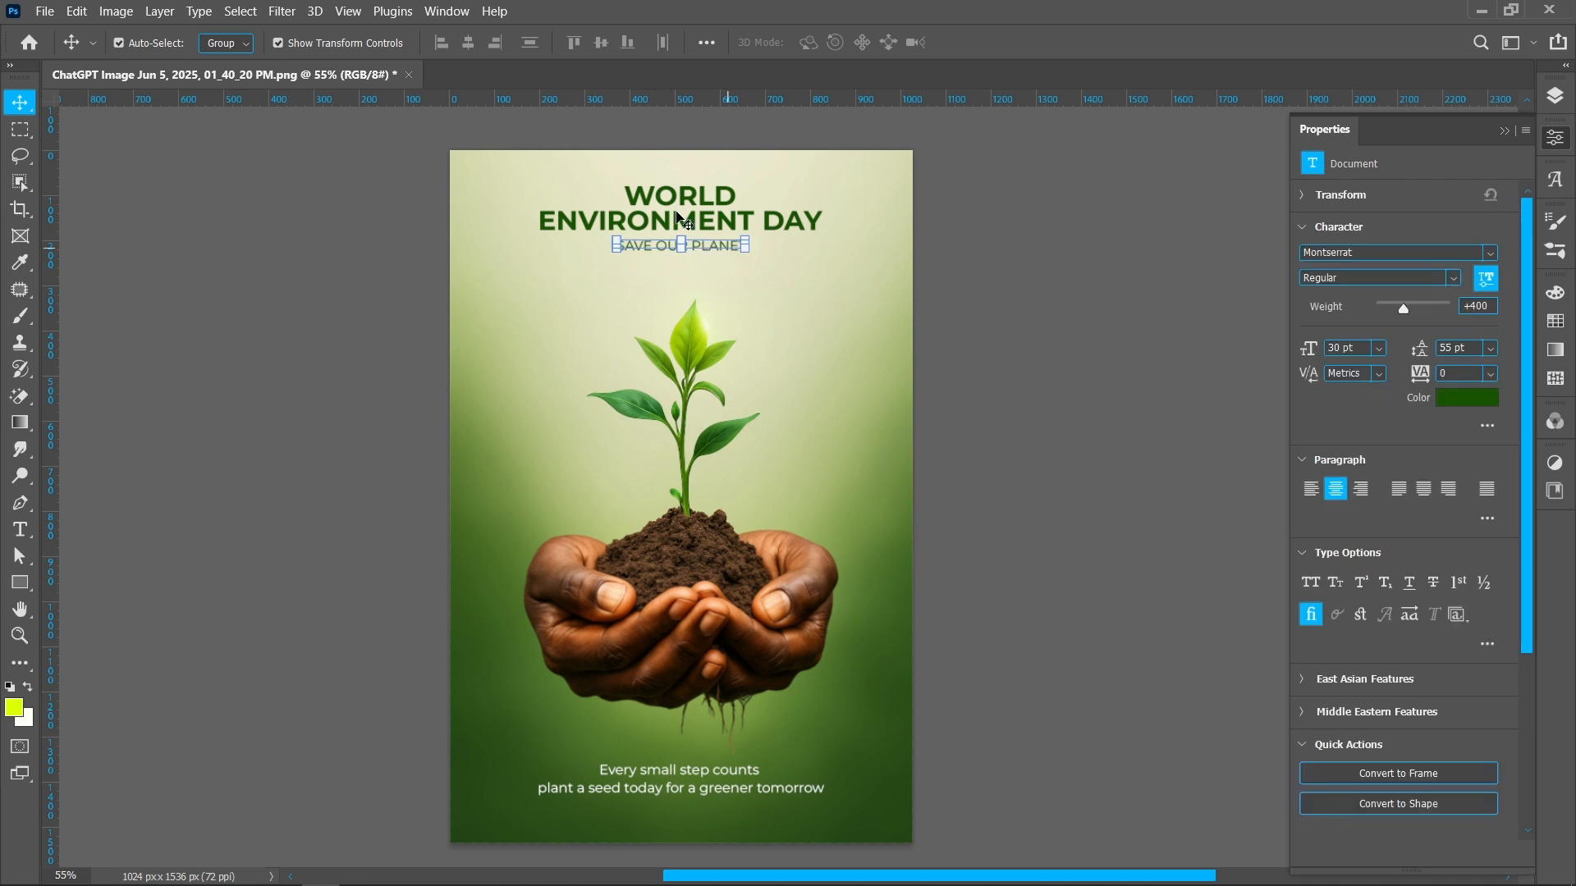
left_click_drag(677, 197, 677, 202)
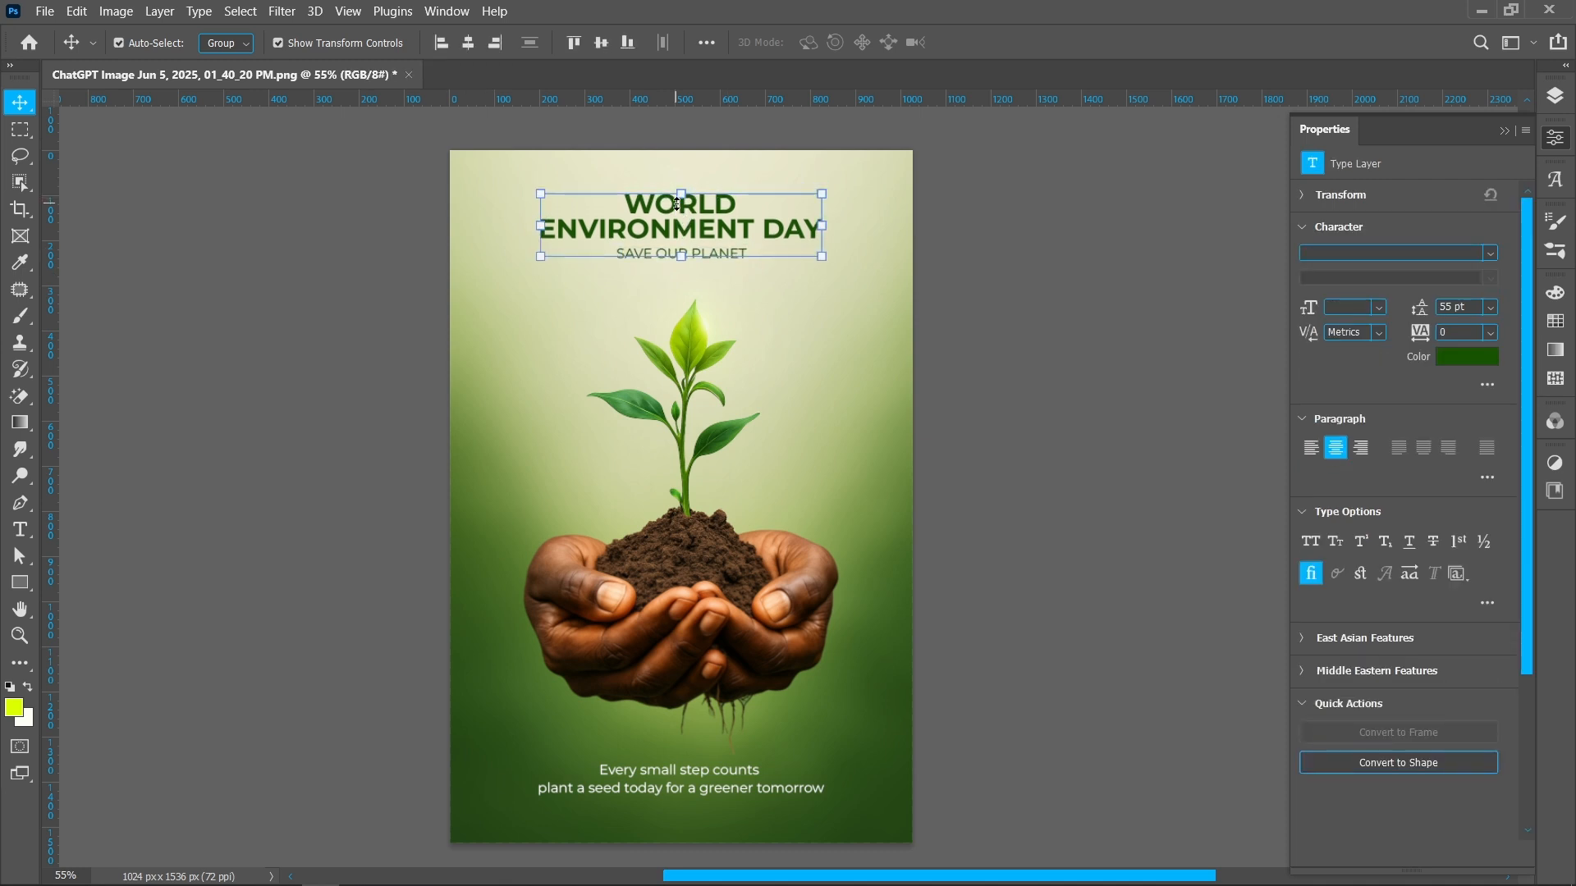
left_click(923, 135)
Stamp all visible layers into a new merged layer at the top of the stack
left_click(1555, 96)
key("ctrl+shift+alt+e")
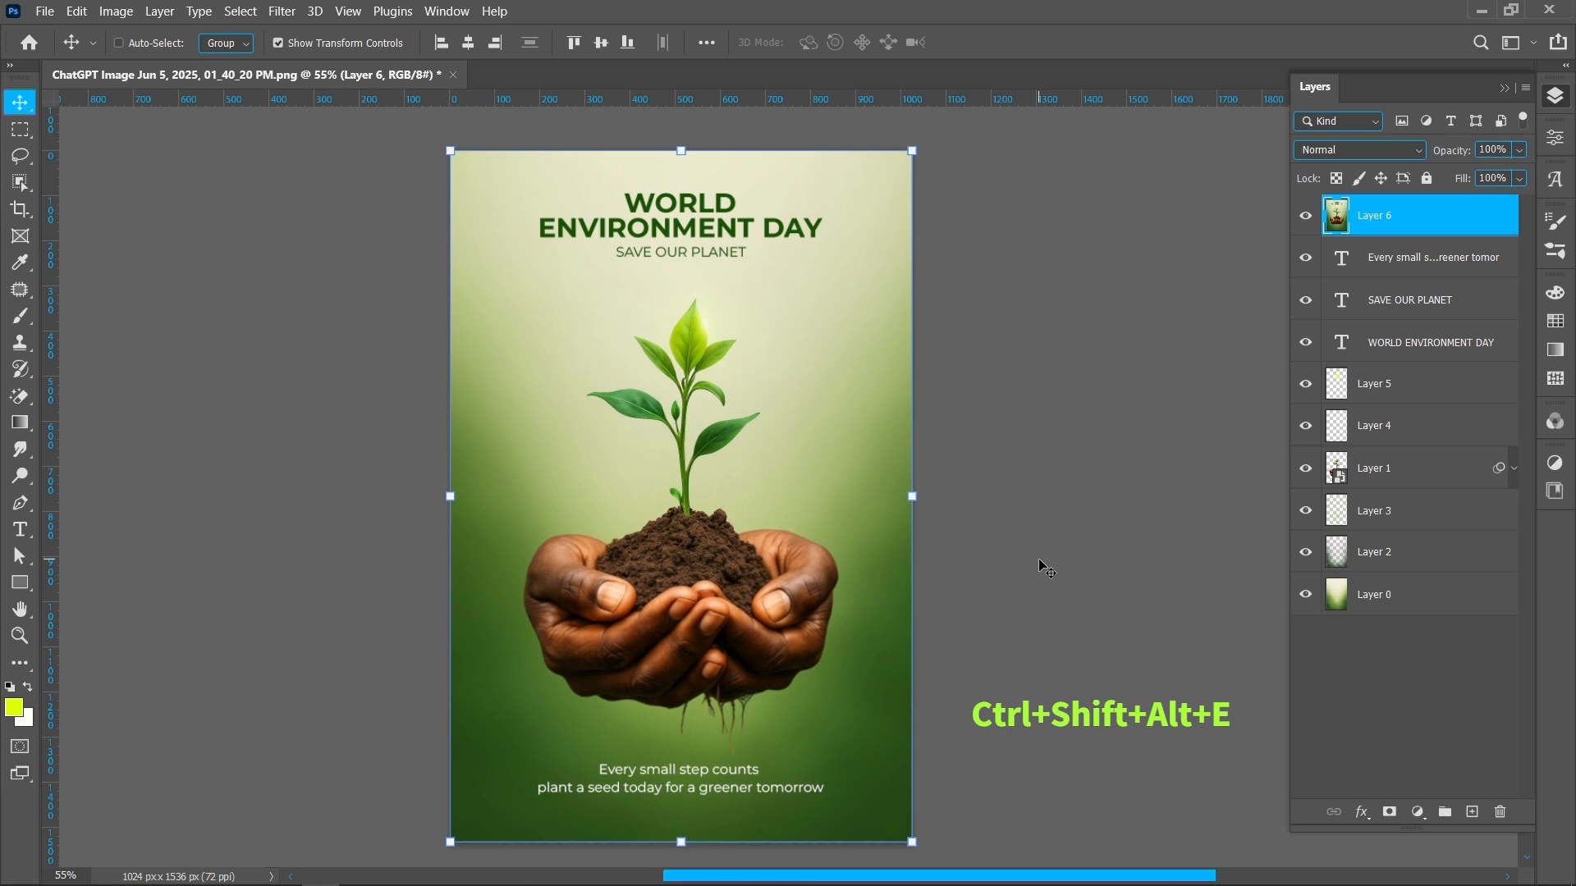
Convert the merged layer to a smart object and open the Camera Raw Filter on it
right_click(1371, 215)
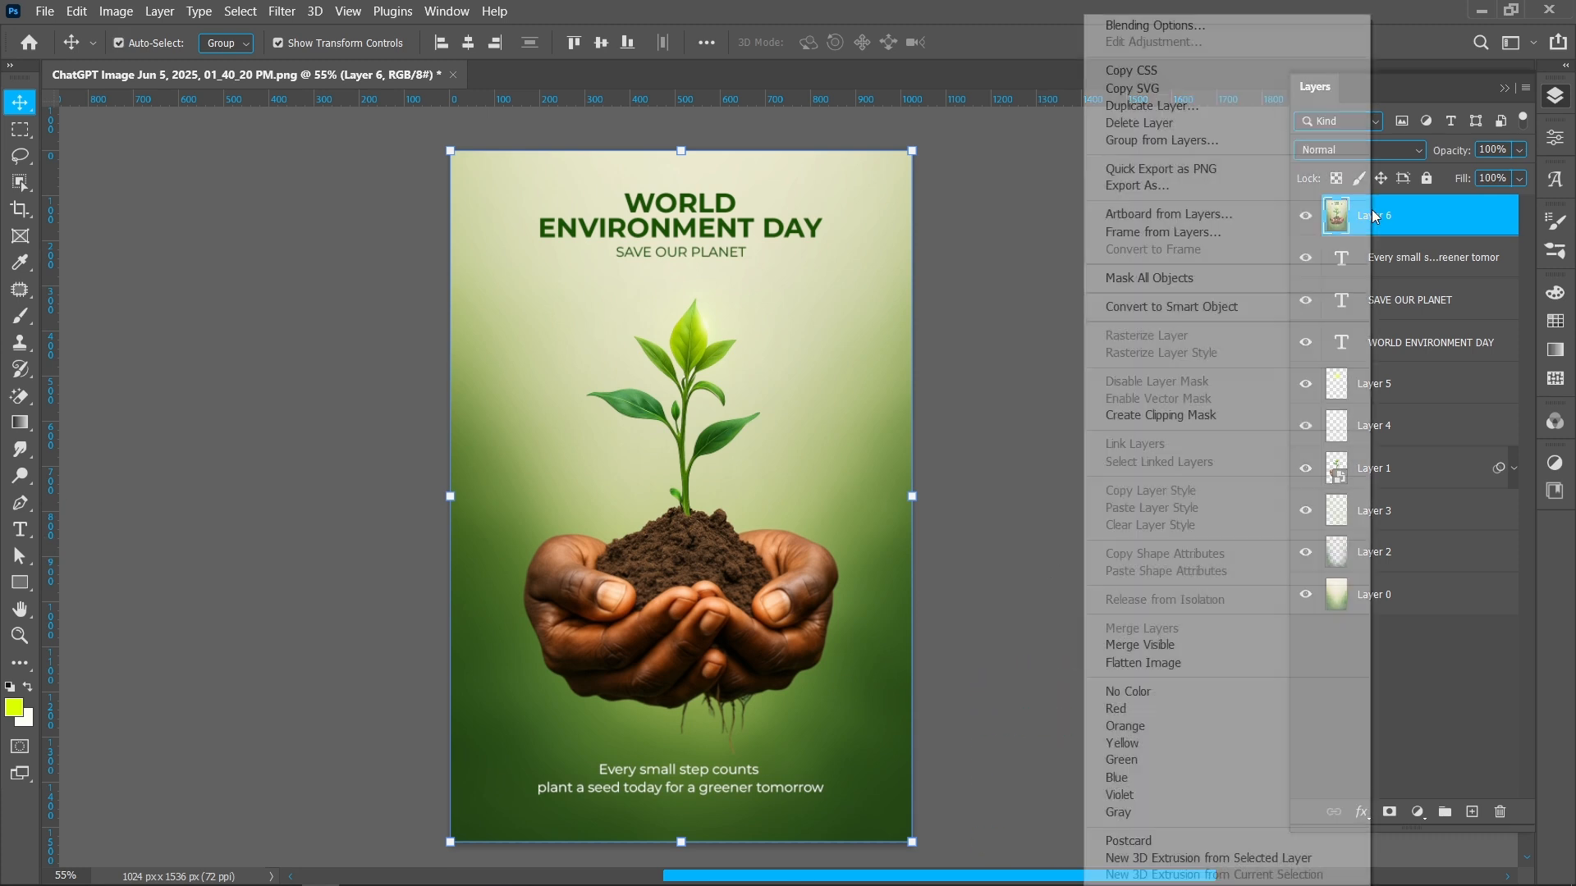
left_click(1245, 305)
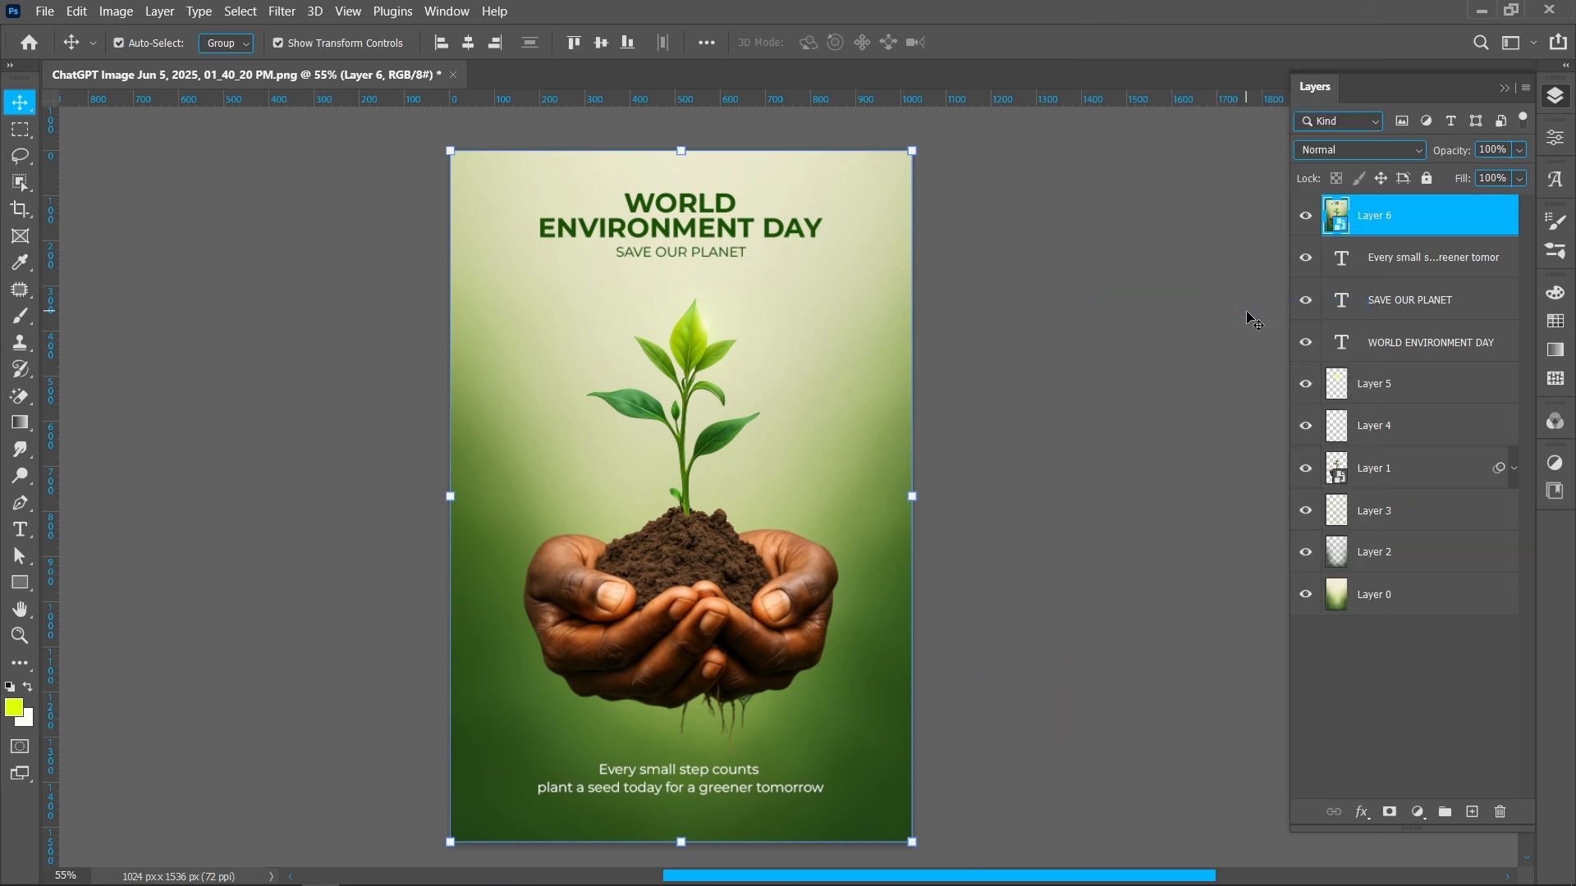
left_click(281, 10)
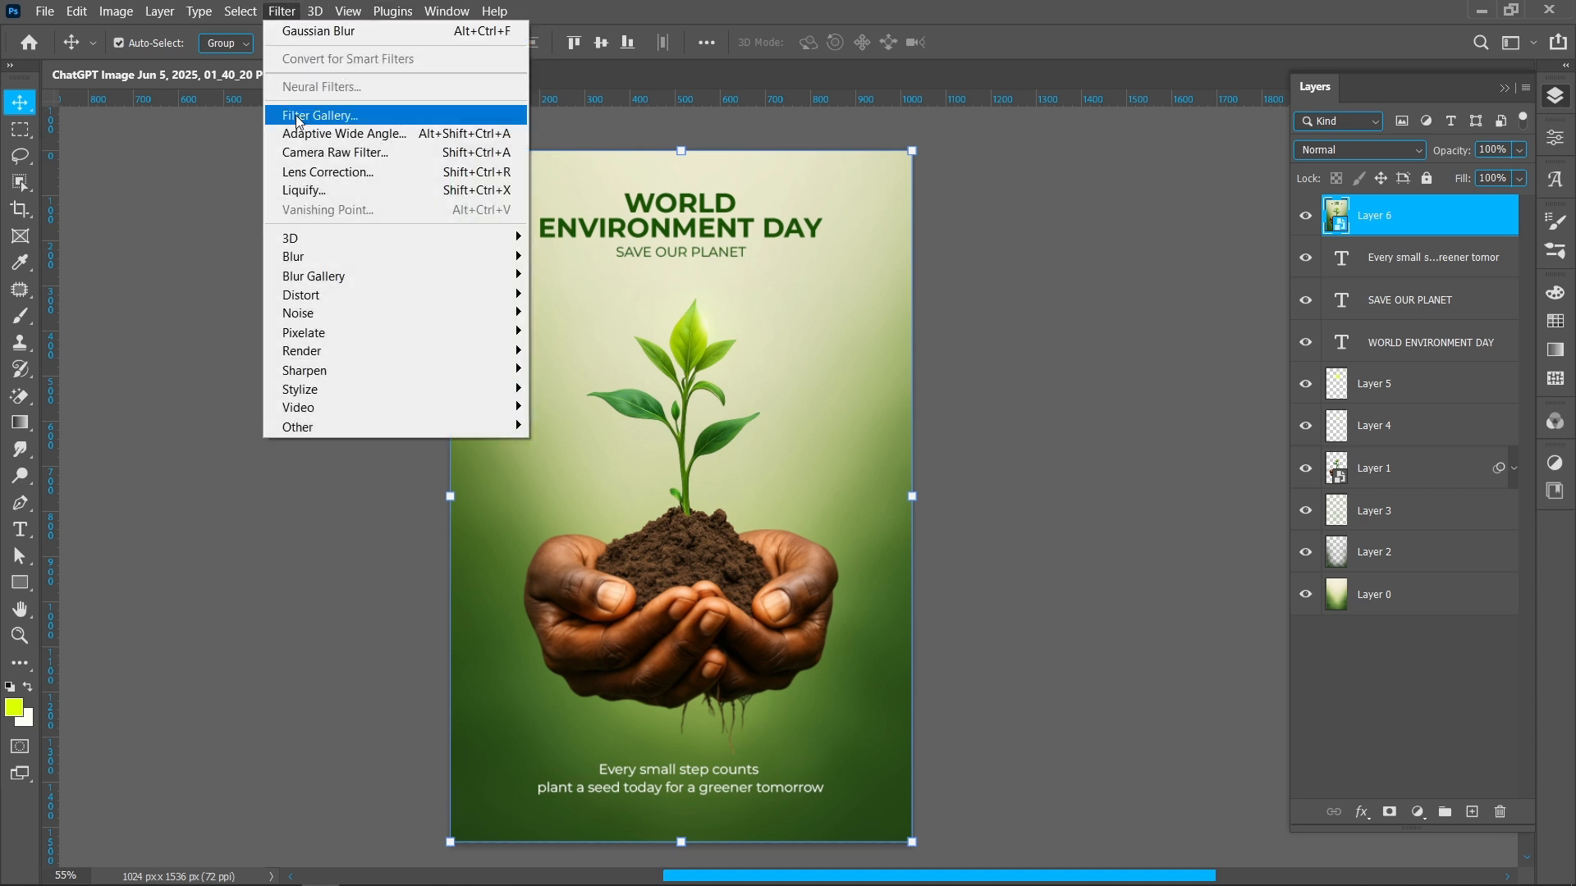
left_click(399, 156)
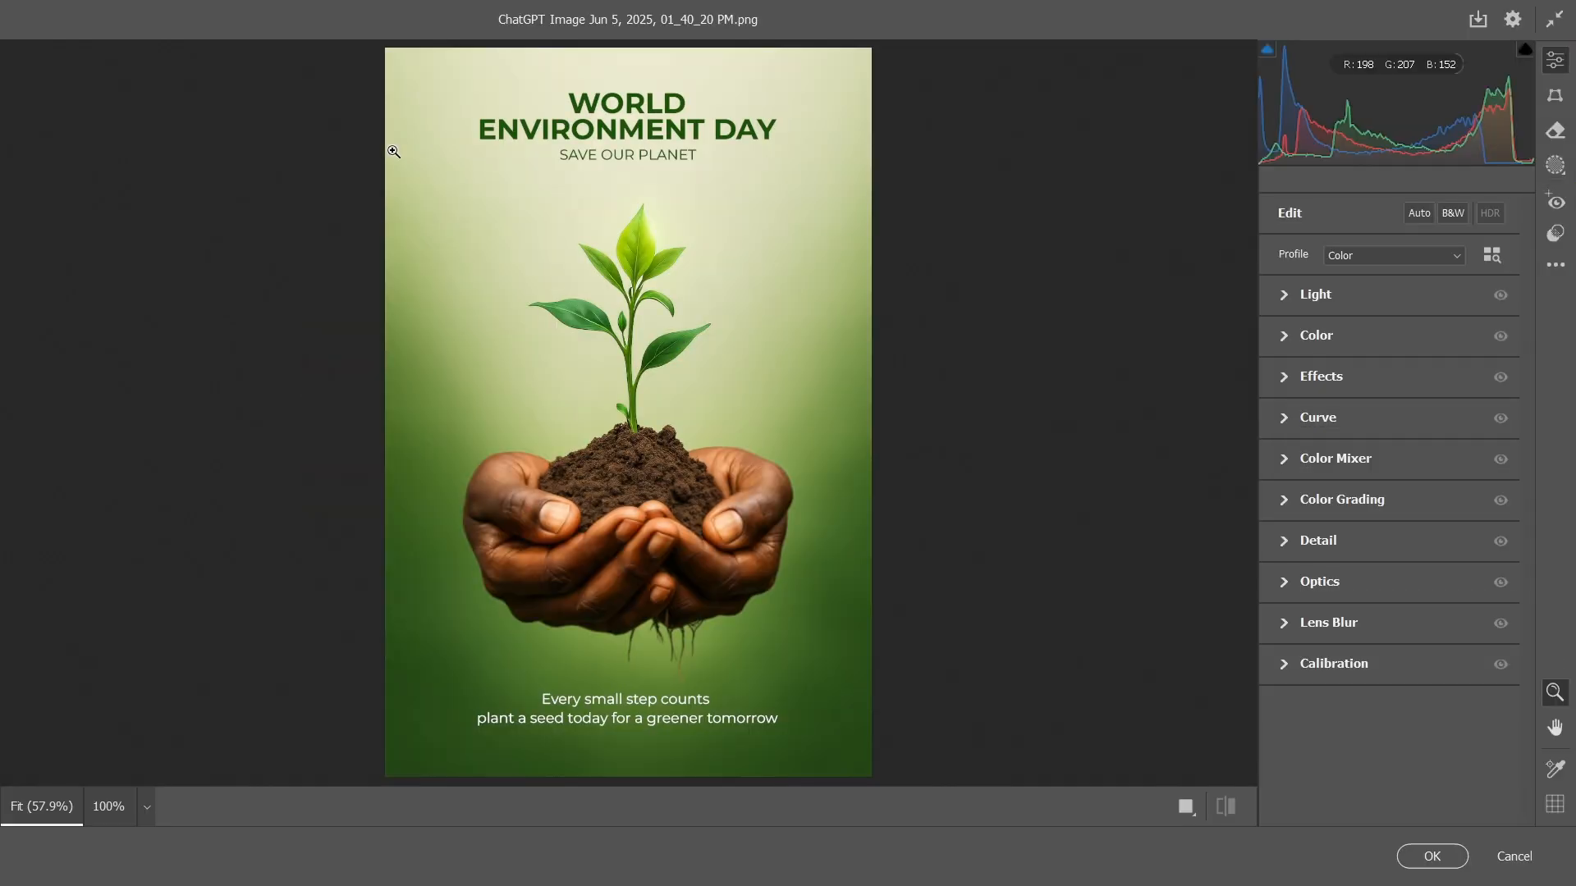
Adjust Light: exposure +0.05, contrast +5, highlights +12, shadows -7, blacks +2
left_click(1286, 296)
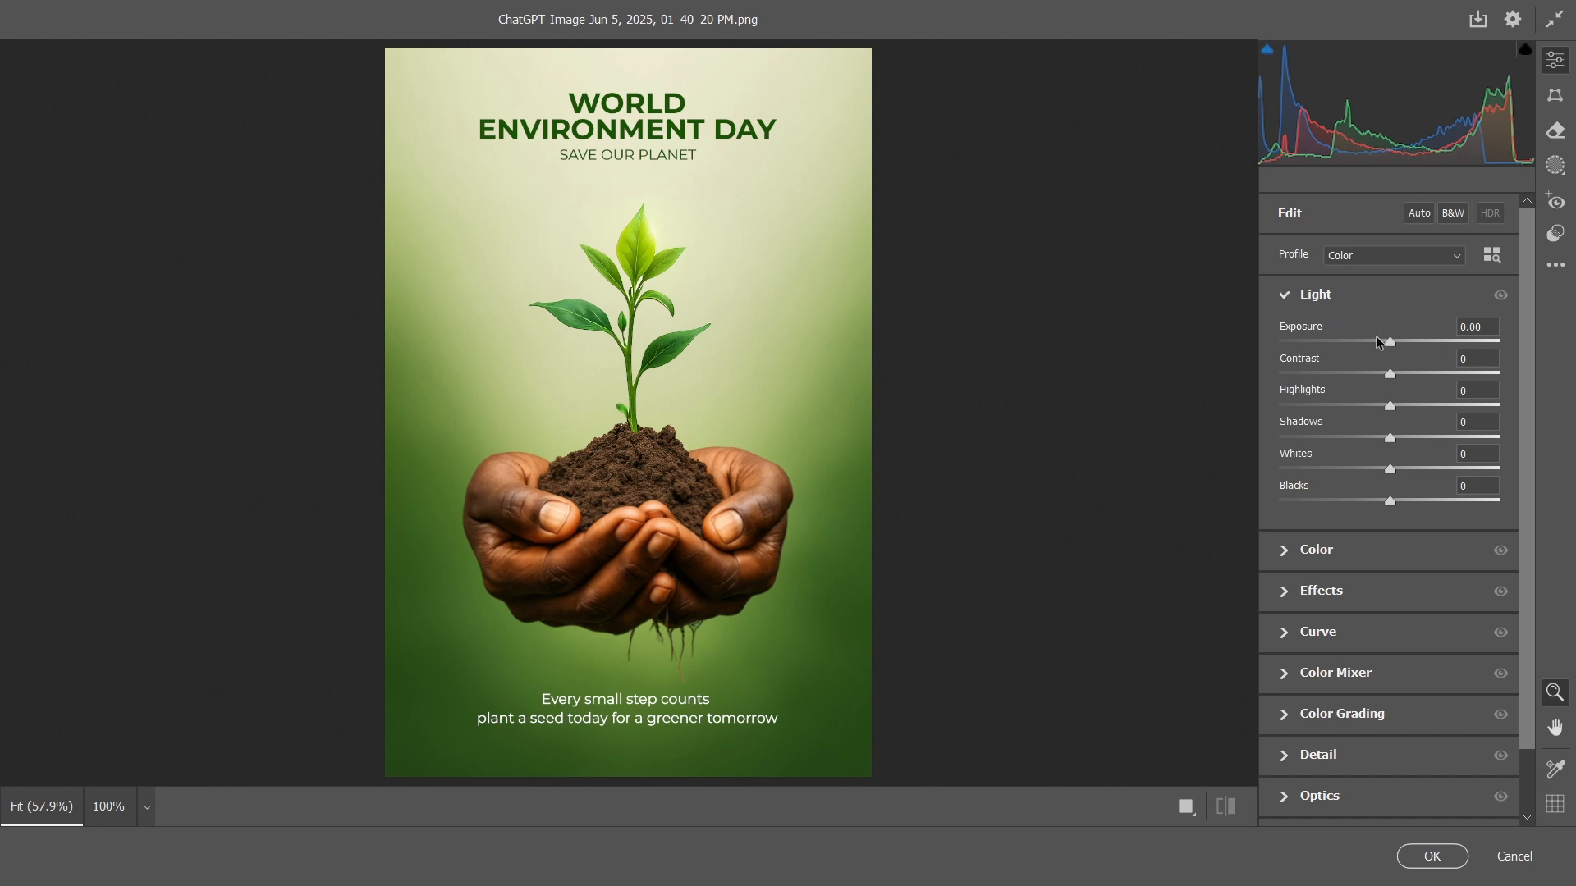
left_click_drag(1392, 345, 1382, 443)
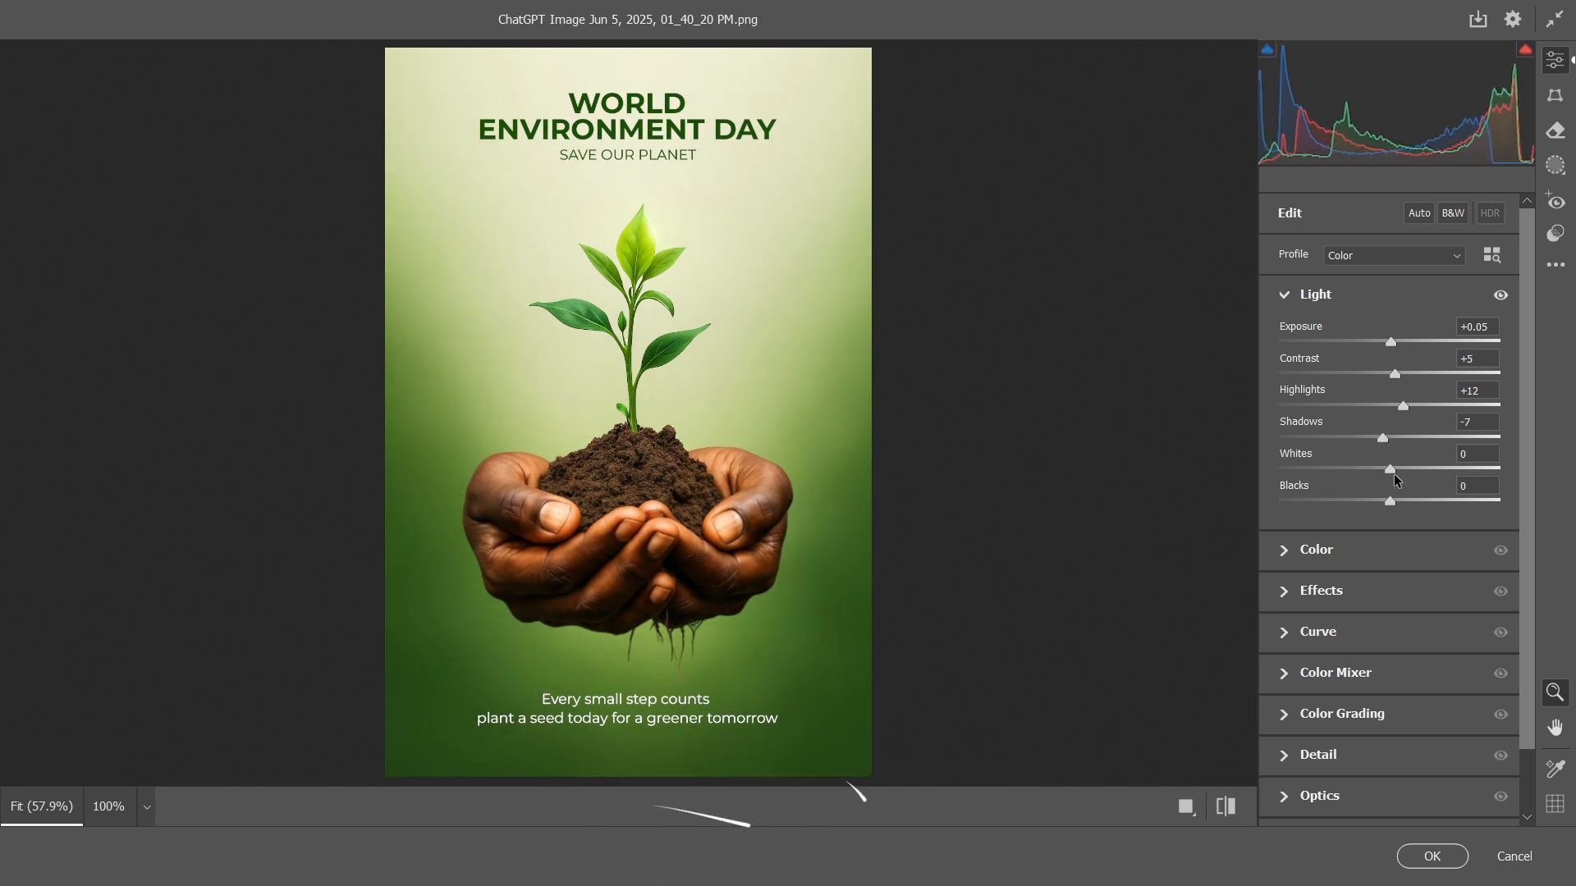
left_click_drag(1388, 504, 1392, 505)
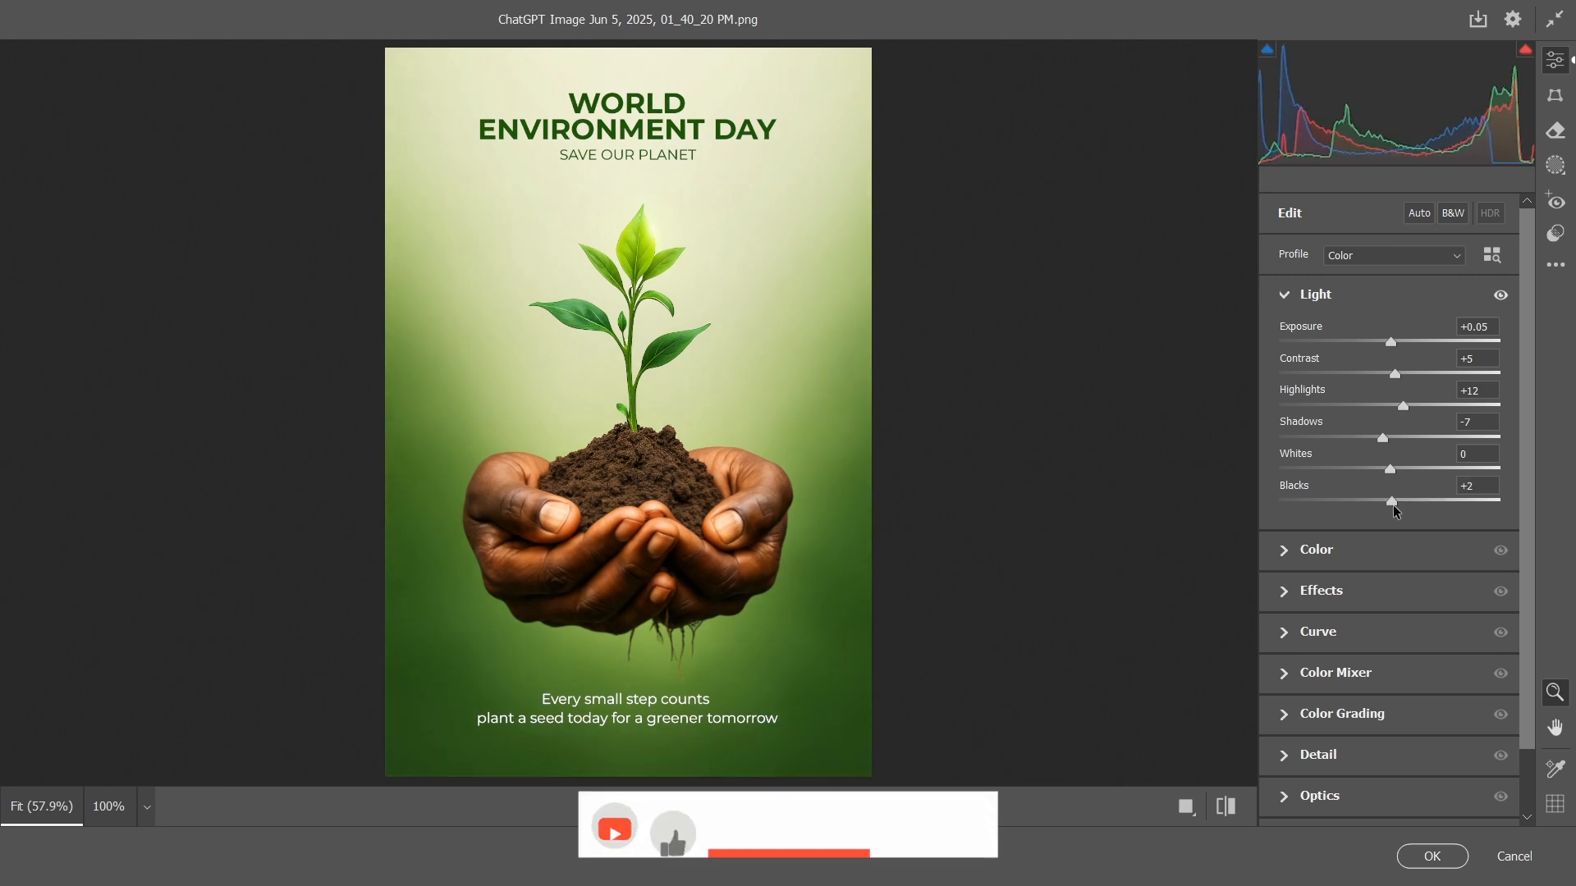
Adjust Color: temperature -15, tint -14, vibrance +5
left_click(1280, 558)
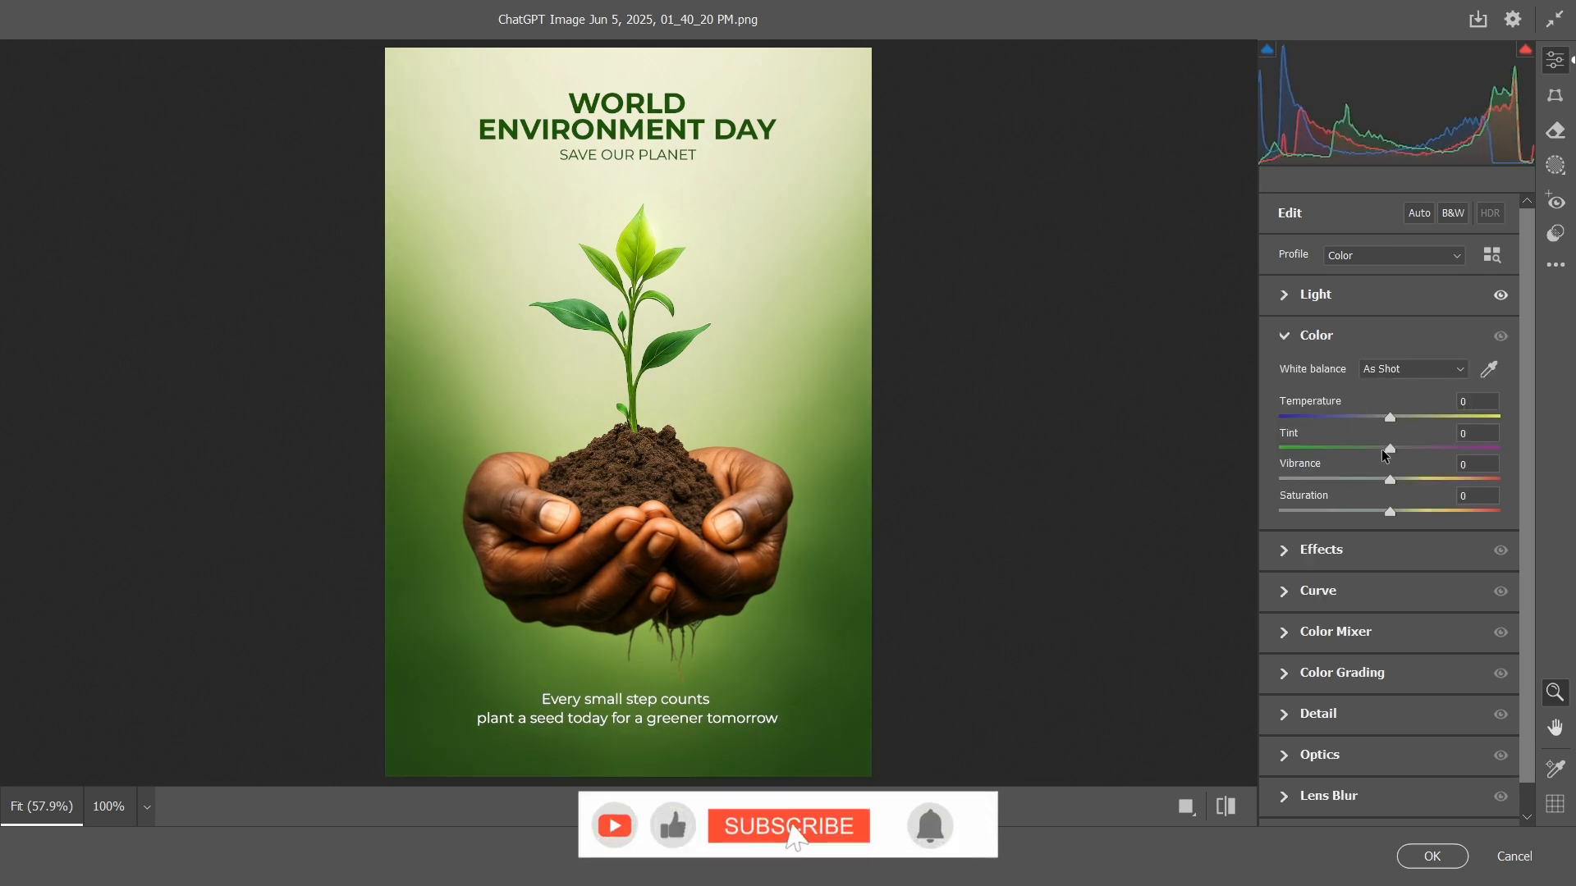
mouse_move(1386, 454)
left_mouse_down()
mouse_move(1372, 459)
mouse_move(1413, 416)
mouse_move(1373, 423)
mouse_move(1396, 481)
left_mouse_up()
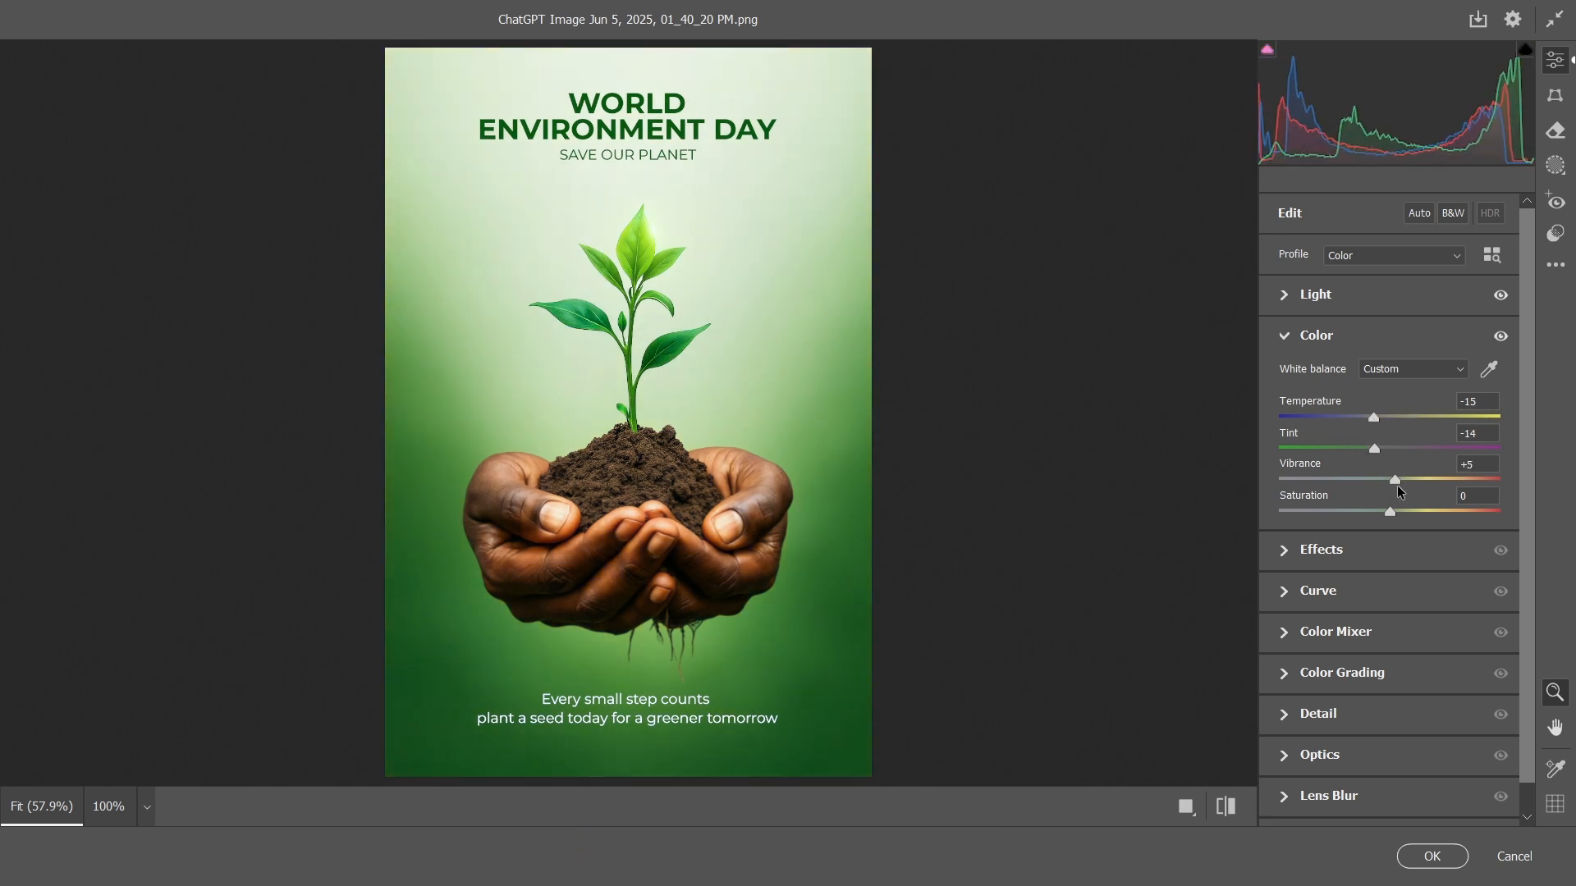
Set Effects texture to +14 and clarity to +8, then apply the Camera Raw Filter
left_click(1283, 552)
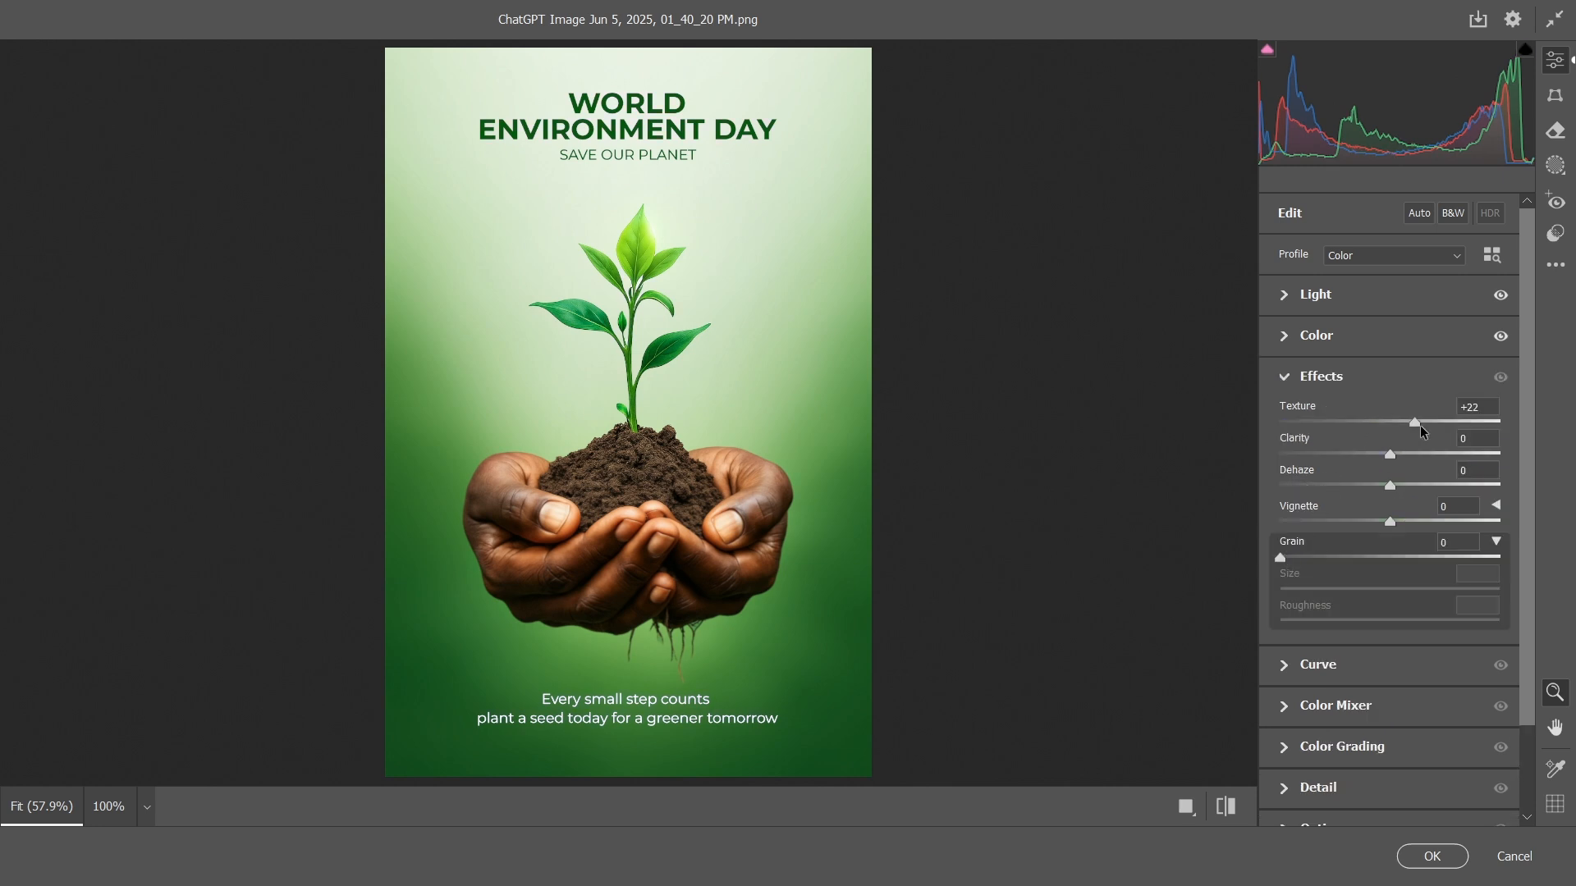
left_click_drag(1420, 425, 1399, 460)
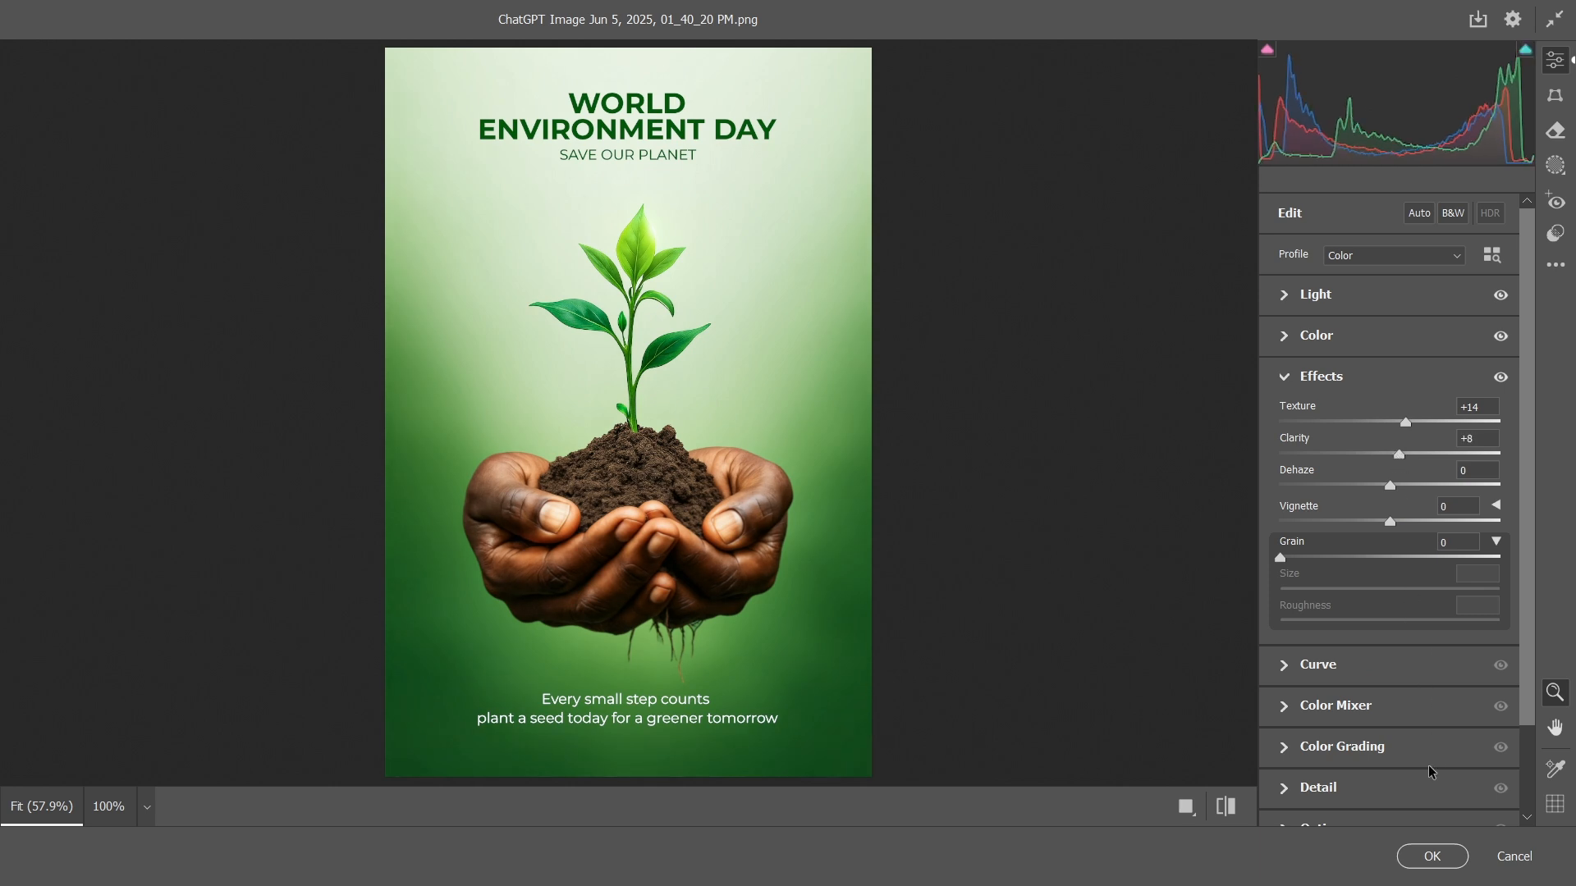
left_click(1432, 856)
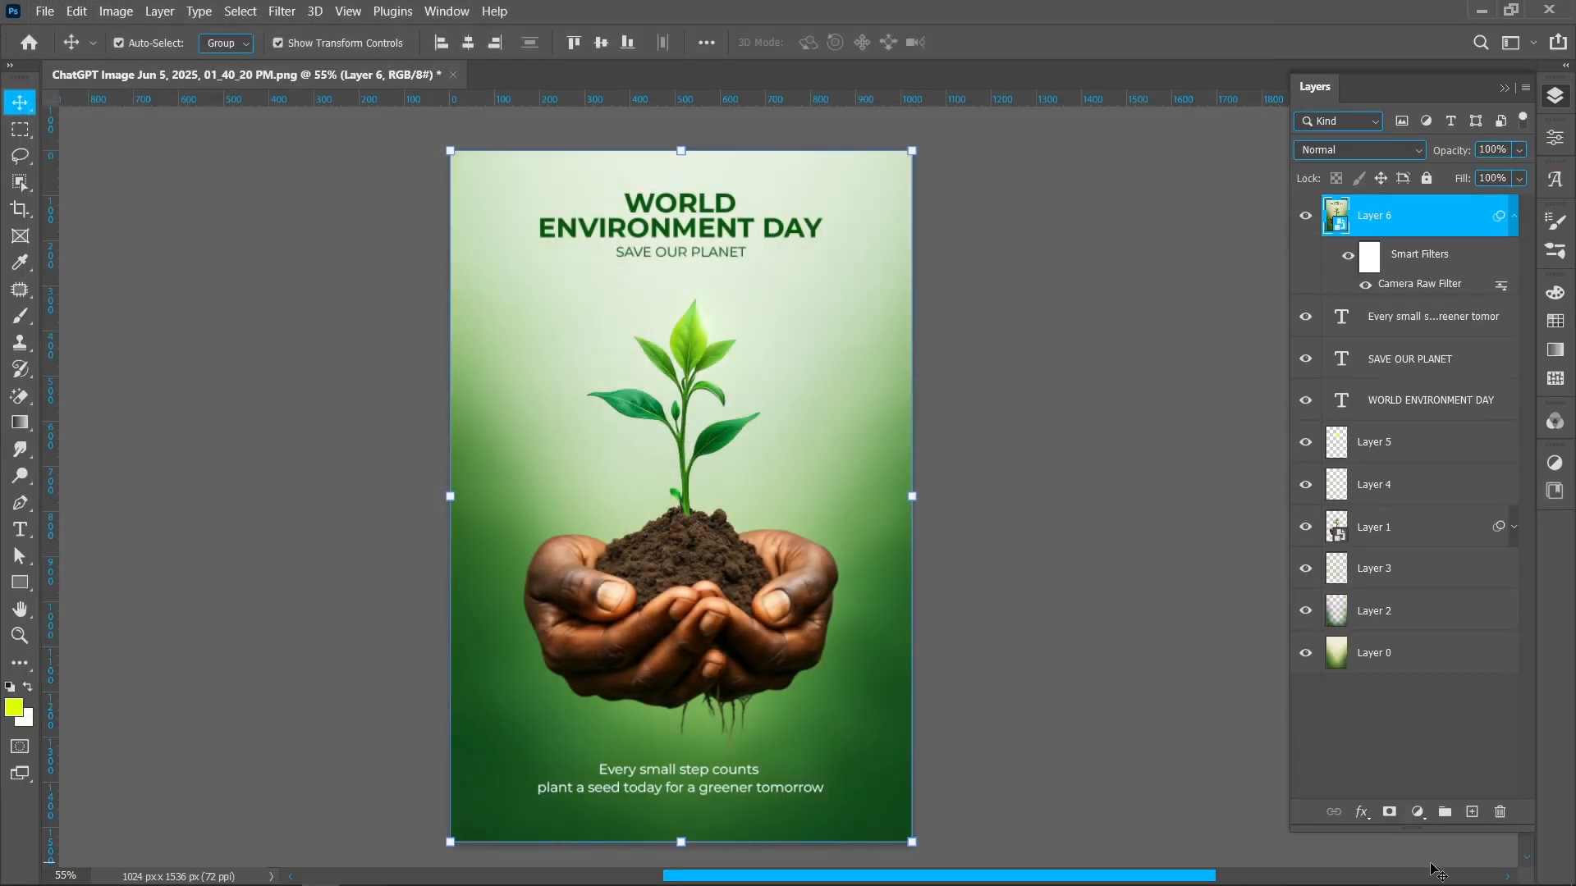
Collapse the smart filter list and toggle the merged layer's visibility to compare before and after
left_click(1514, 218)
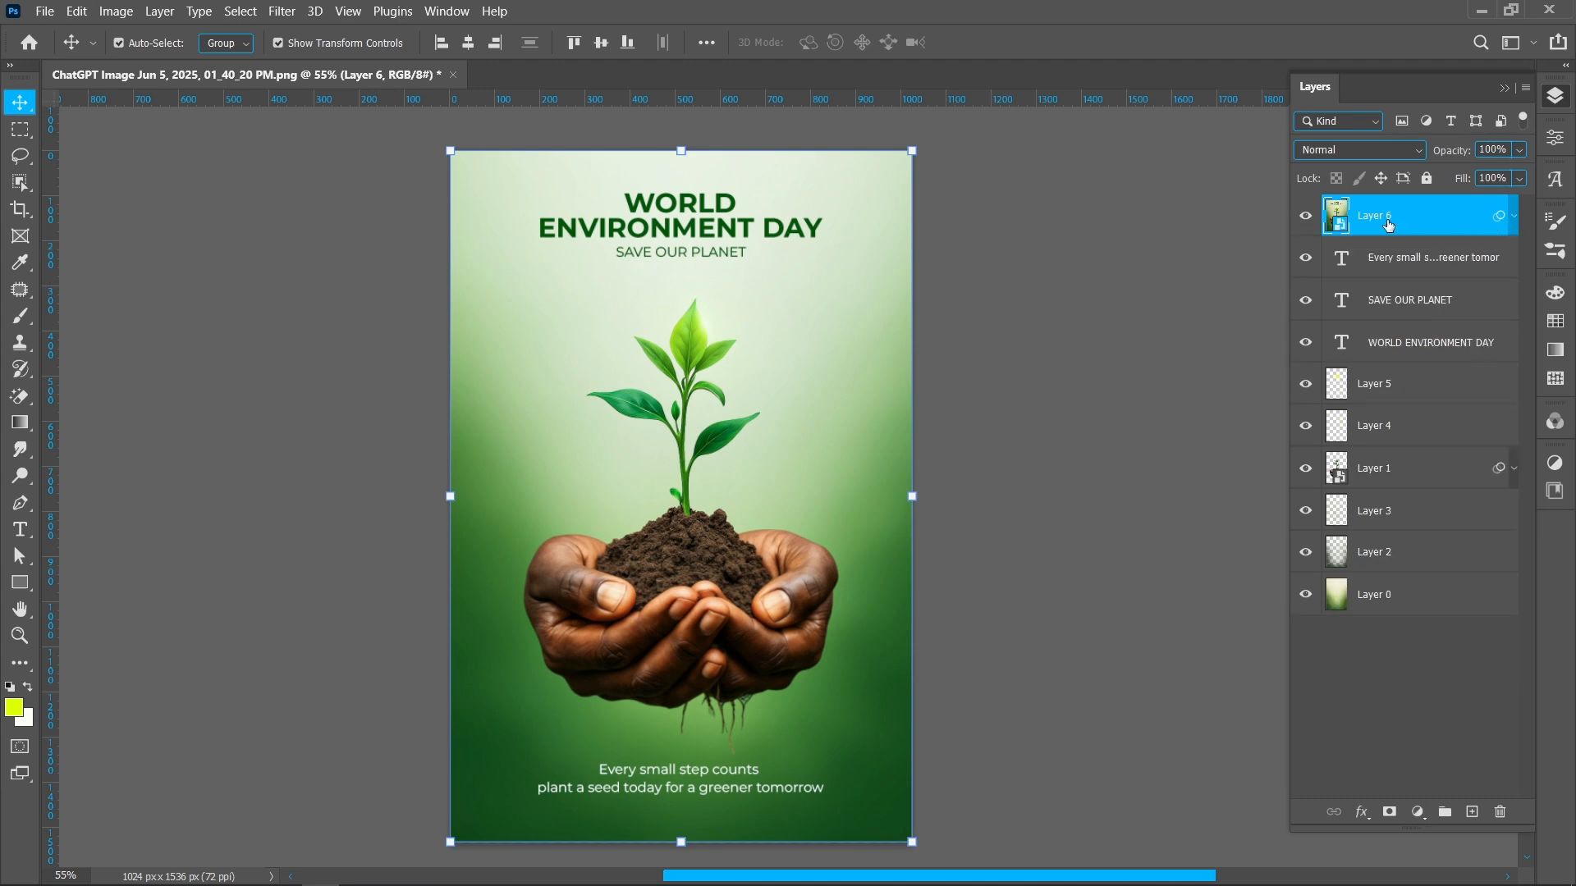
left_click(1305, 217)
left_click(1306, 217)
left_click(1306, 218)
left_click(1306, 218)
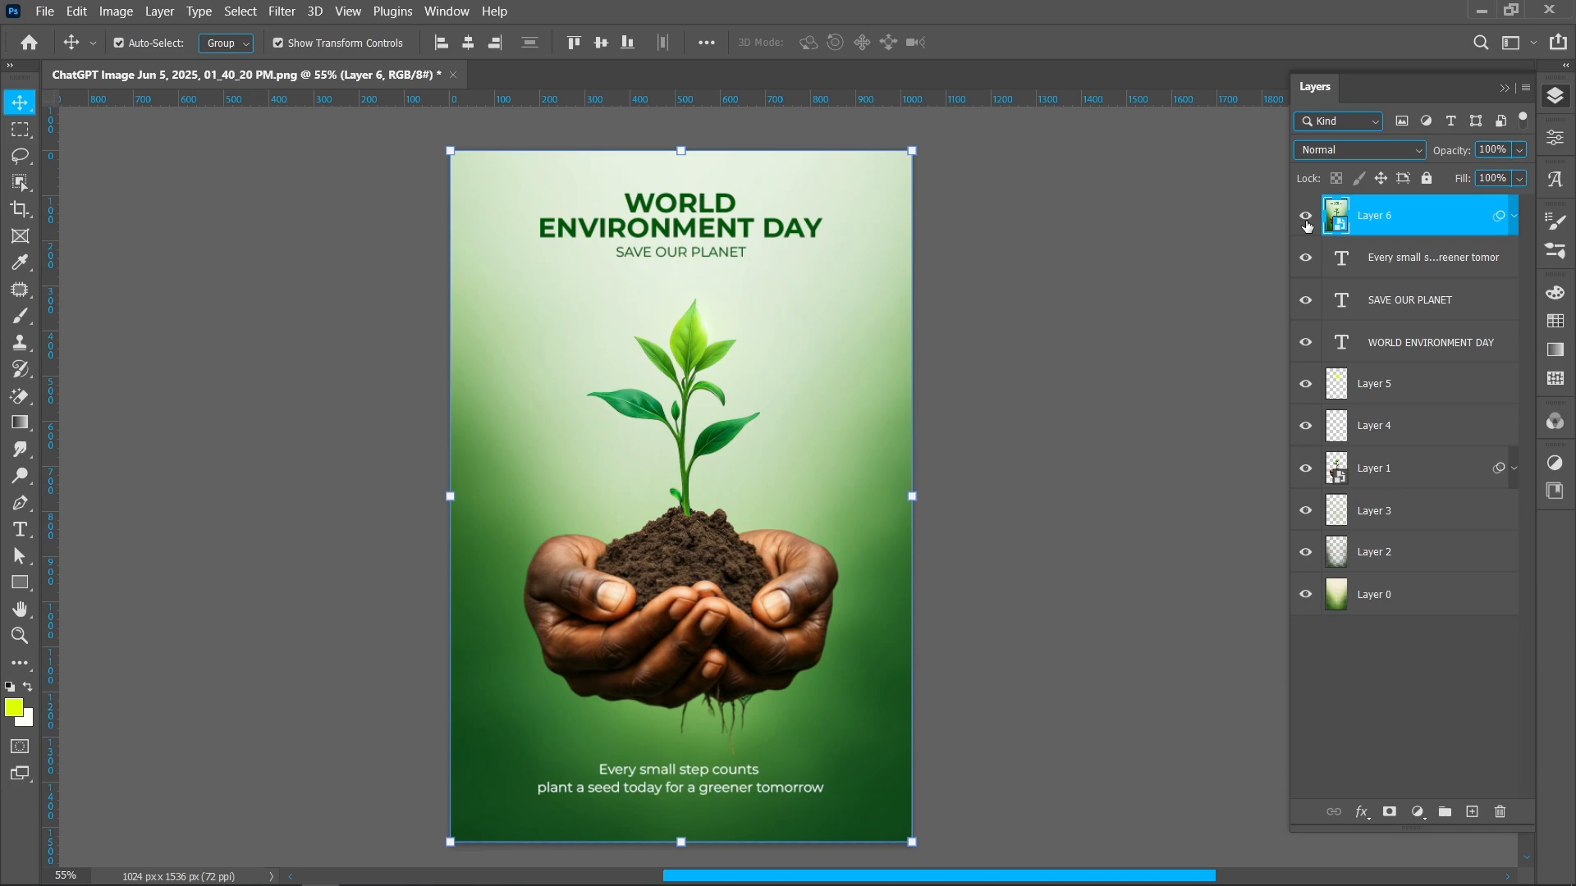